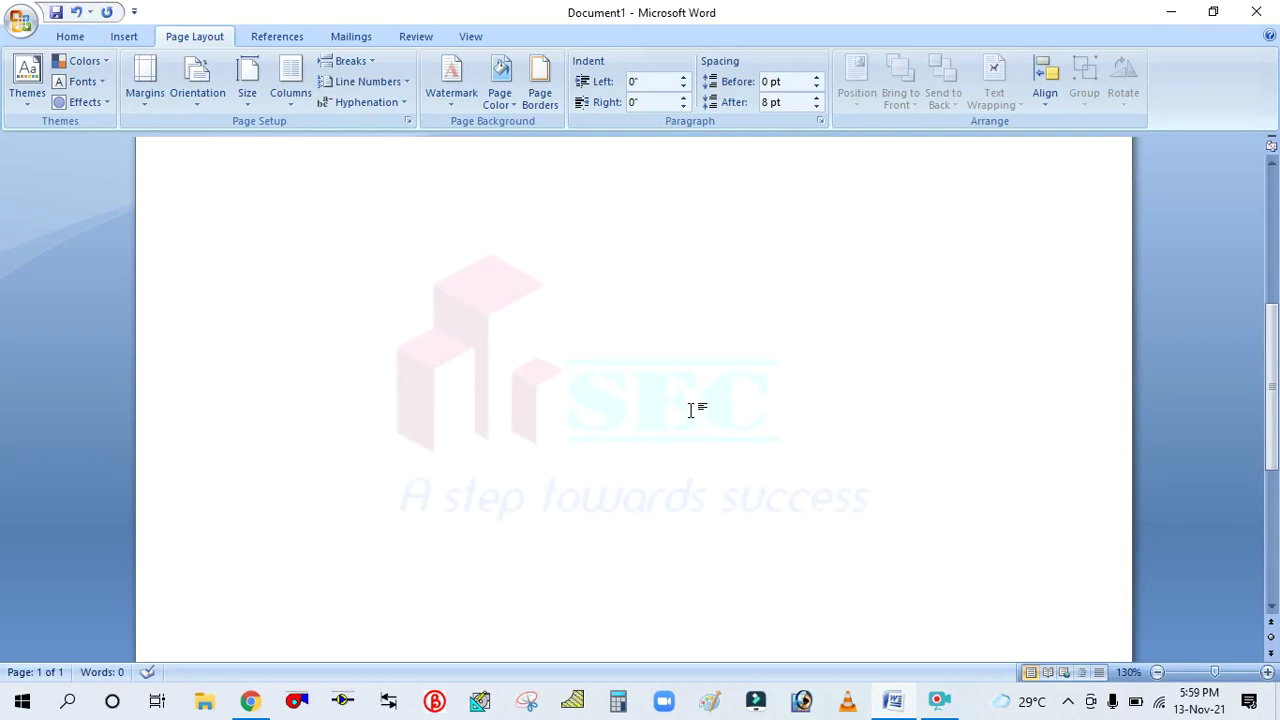
# - Close Word and discard the changes to the watermarked document without saving
pyautogui.scroll(6, 666, 403)
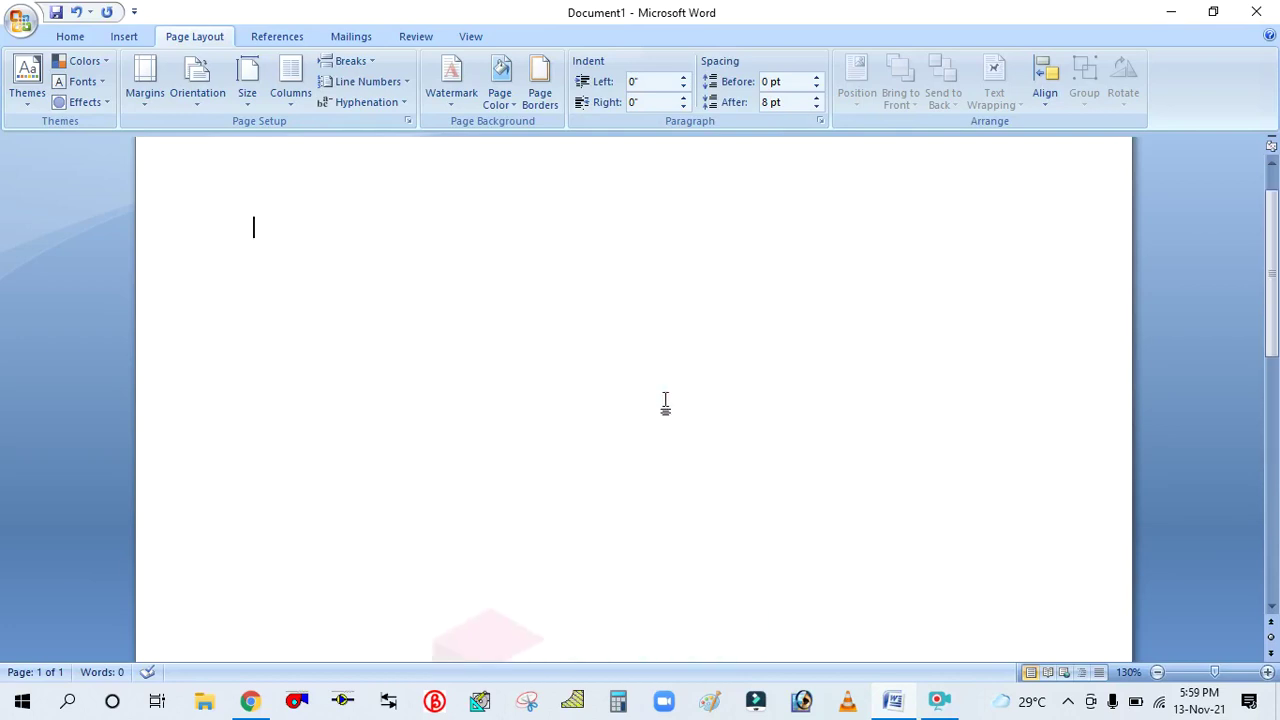
pyautogui.scroll(-5, 666, 403)
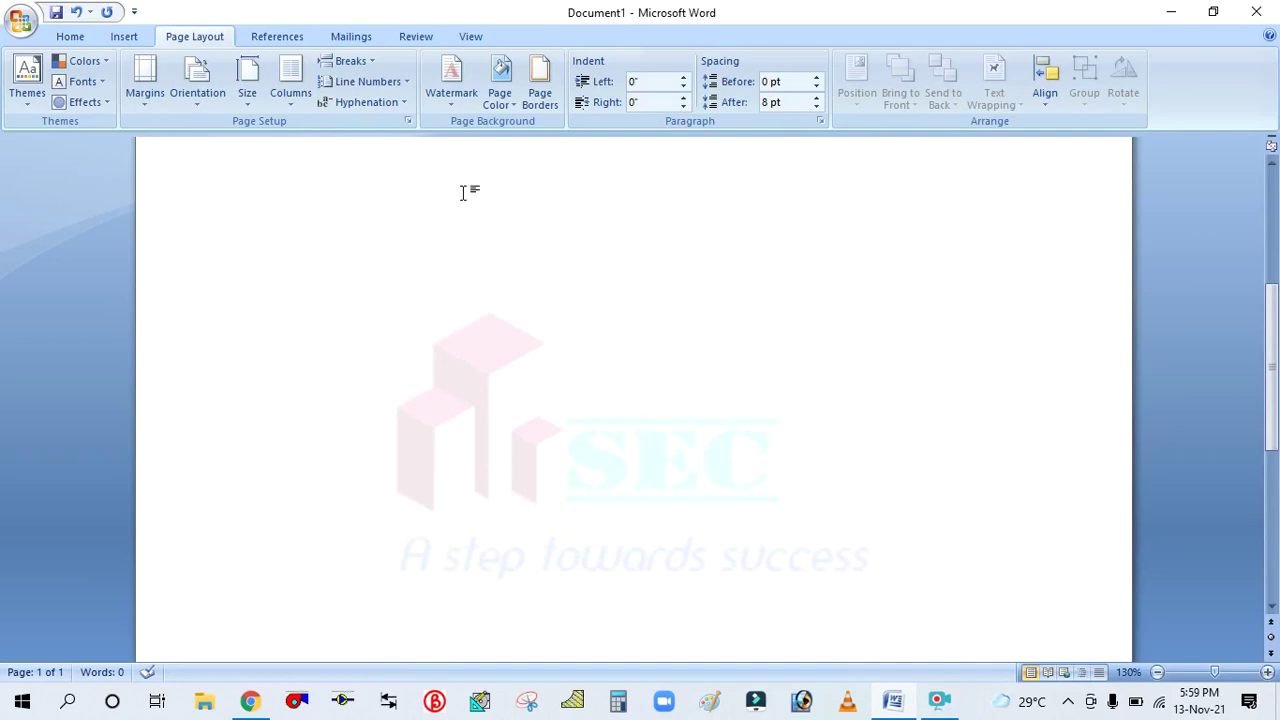
pyautogui.scroll(5, 685, 354)
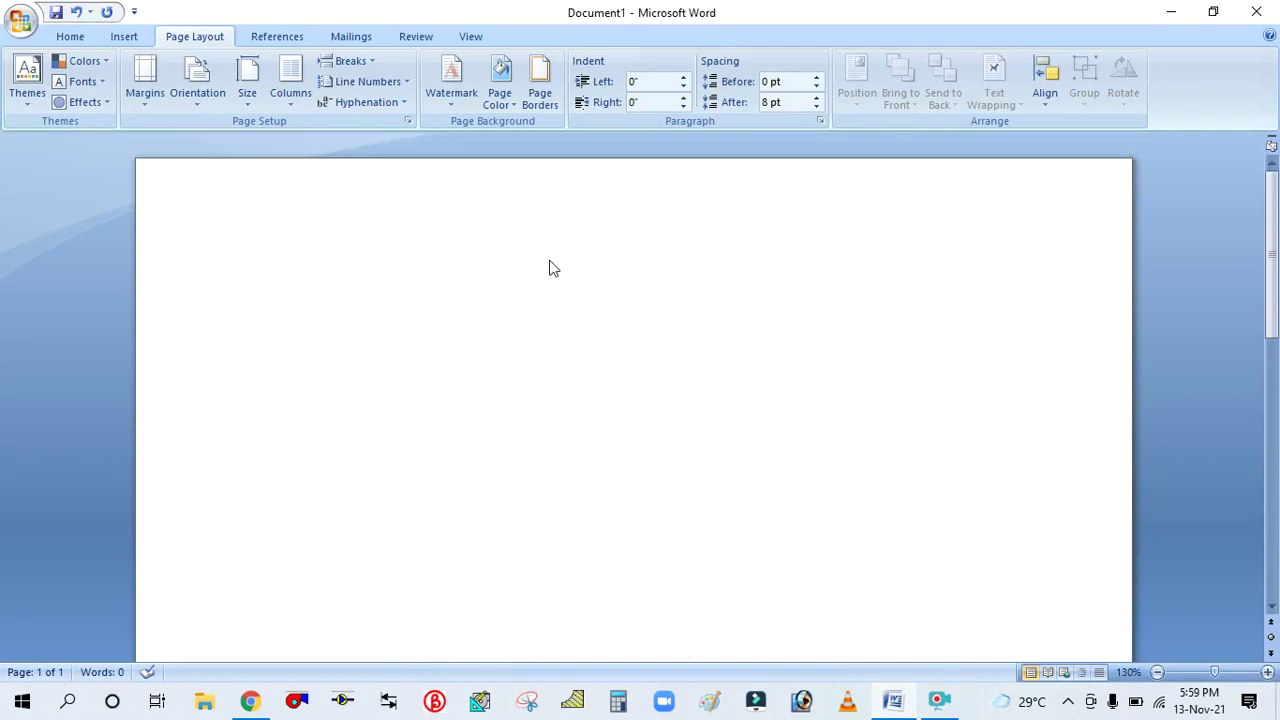
pyautogui.scroll(-5, 600, 354)
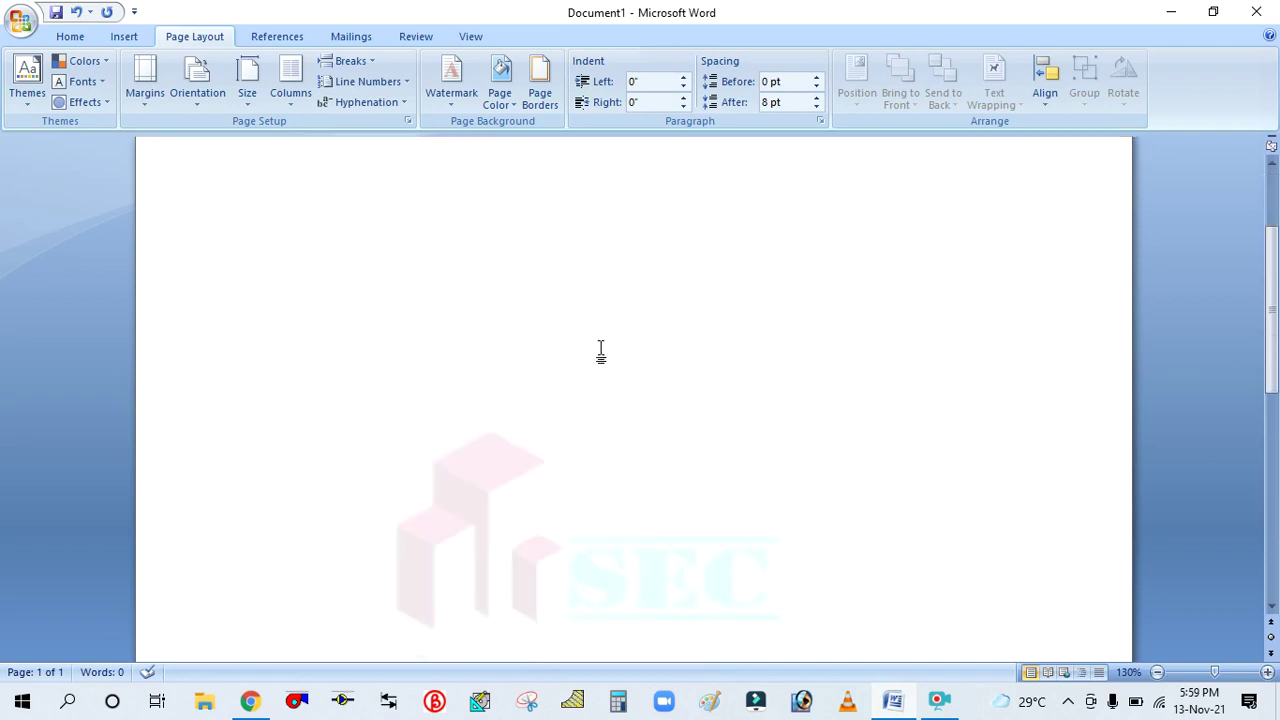
pyautogui.scroll(5, 600, 350)
pyautogui.scroll(3, 603, 345)
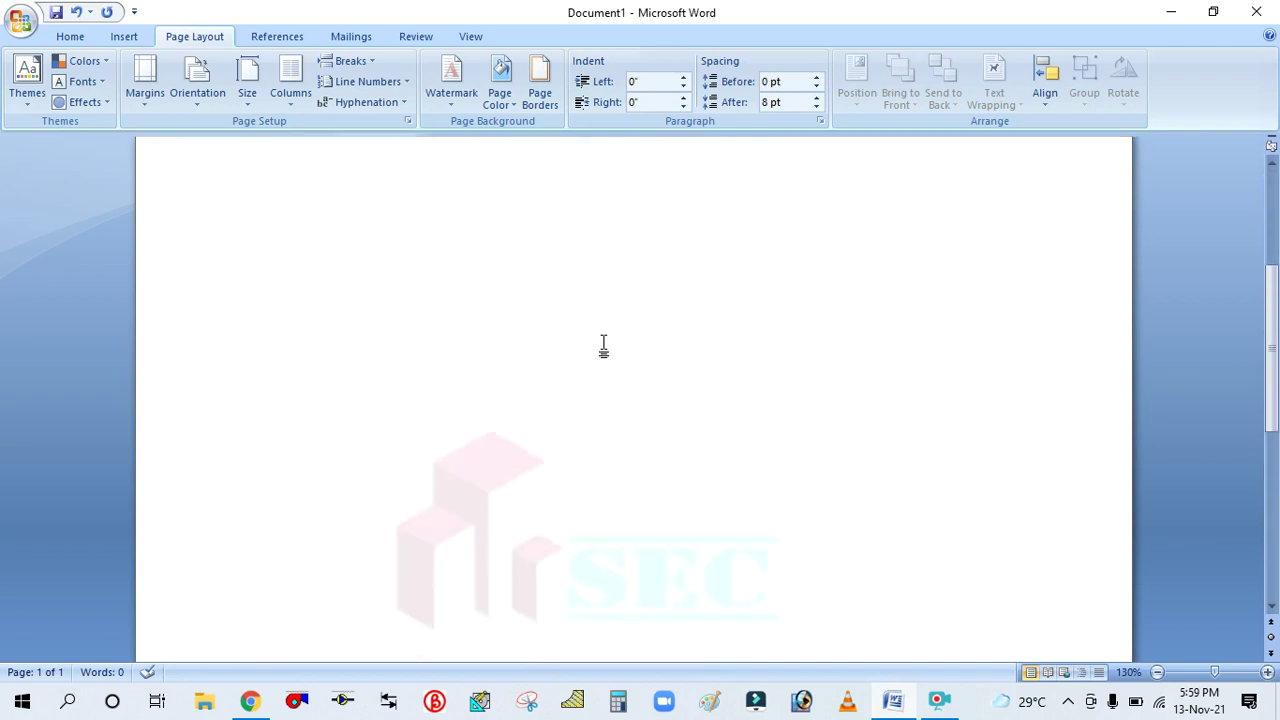
pyautogui.scroll(-5, 680, 318)
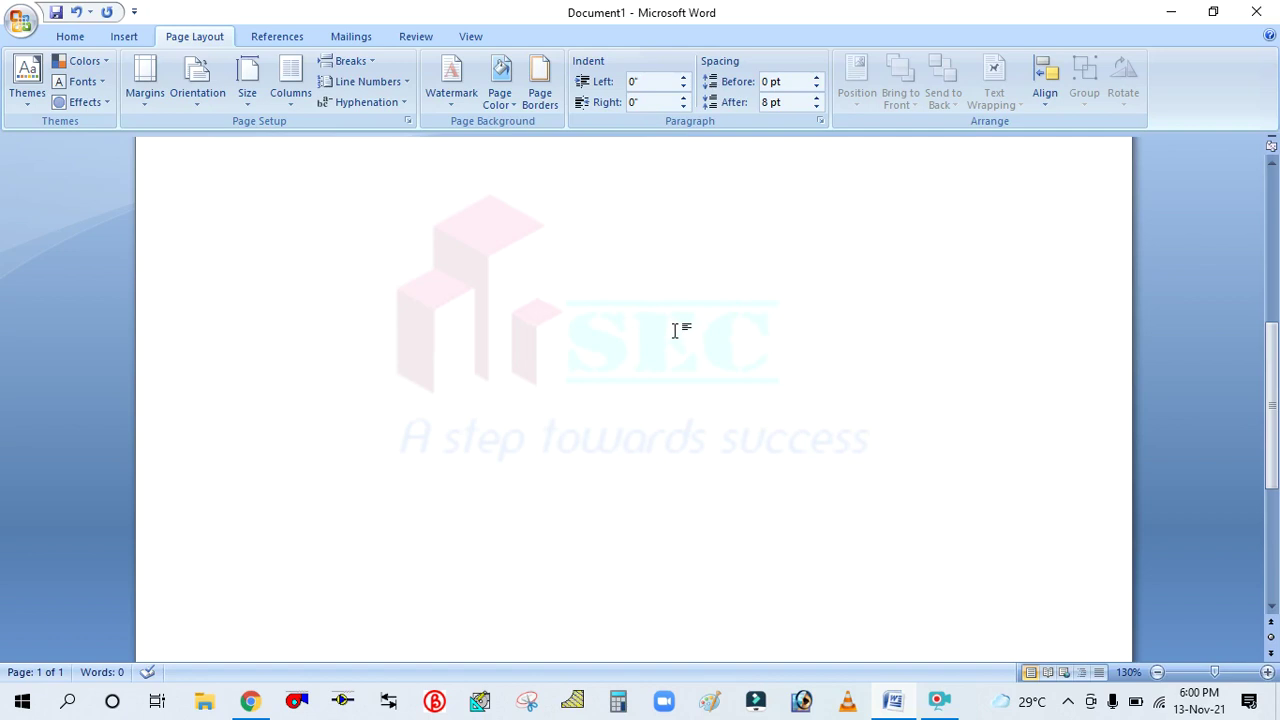
pyautogui.keyDown('ctrl'); pyautogui.scroll(1, 545, 426); pyautogui.keyUp('ctrl')
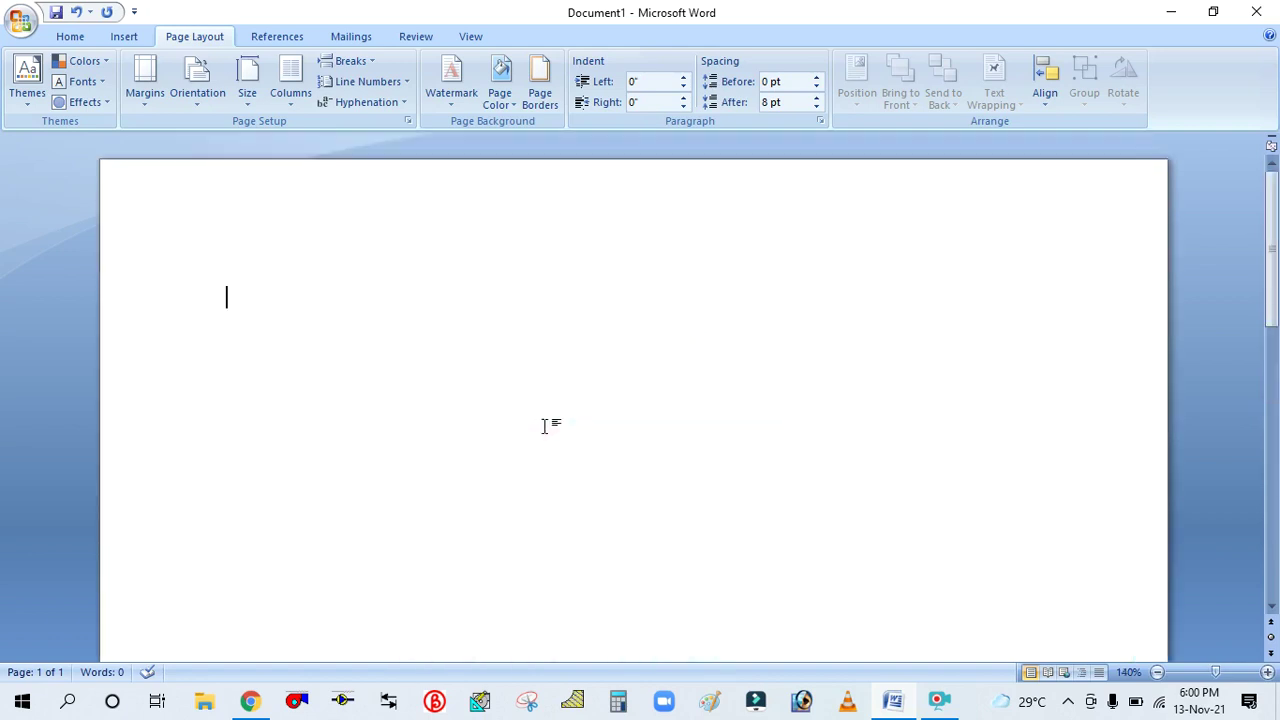
pyautogui.scroll(-4, 563, 391)
pyautogui.scroll(1, 561, 388)
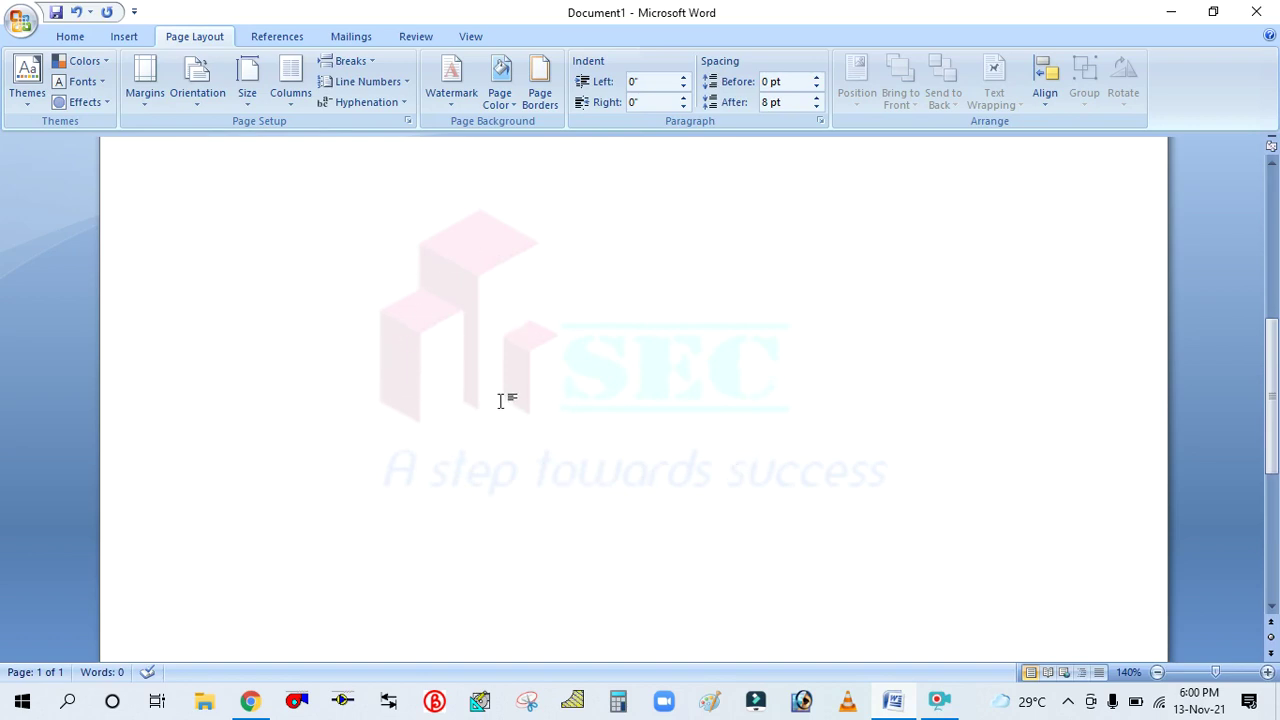
pyautogui.scroll(6, 611, 426)
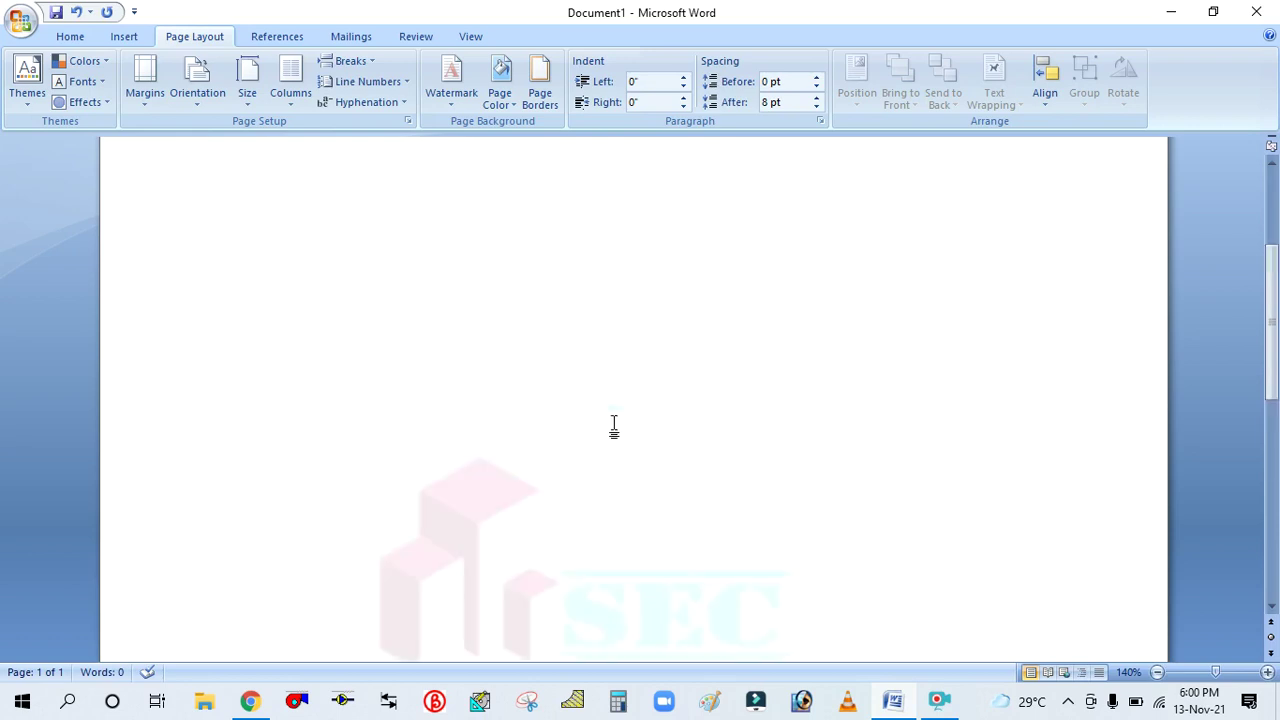
pyautogui.scroll(-3, 614, 428)
pyautogui.scroll(-1, 614, 428)
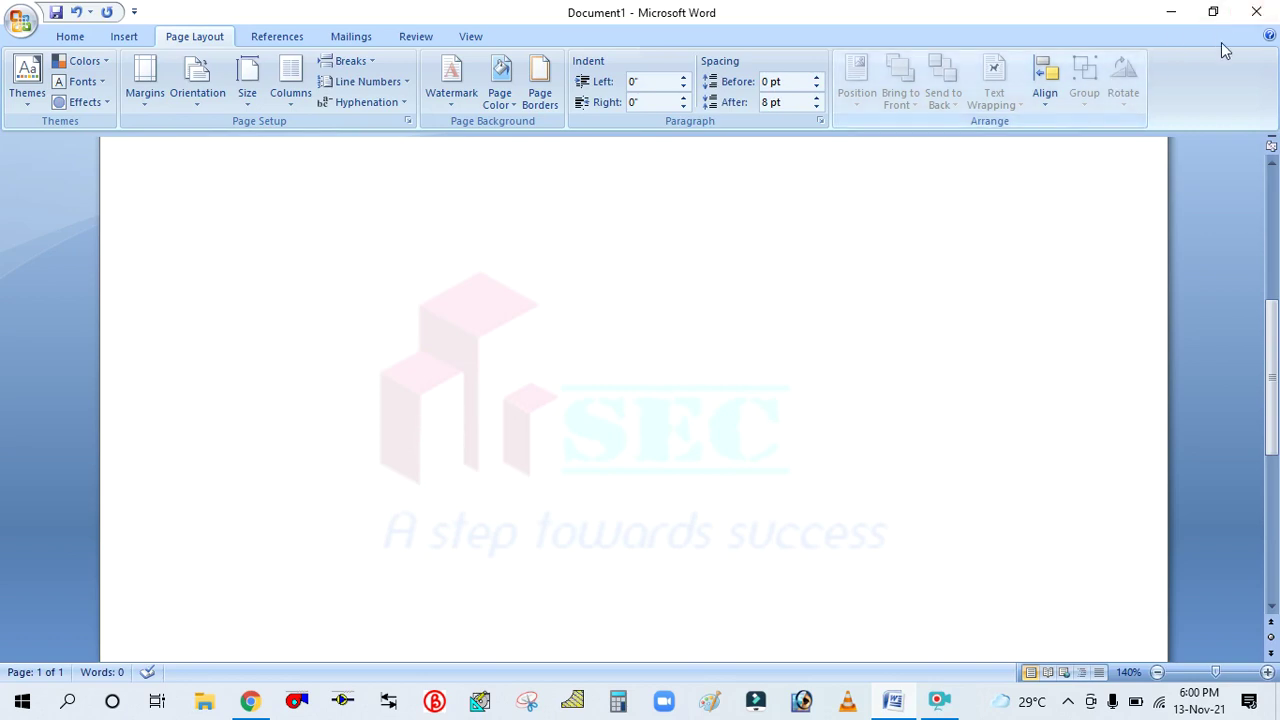
pyautogui.click(1256, 12)
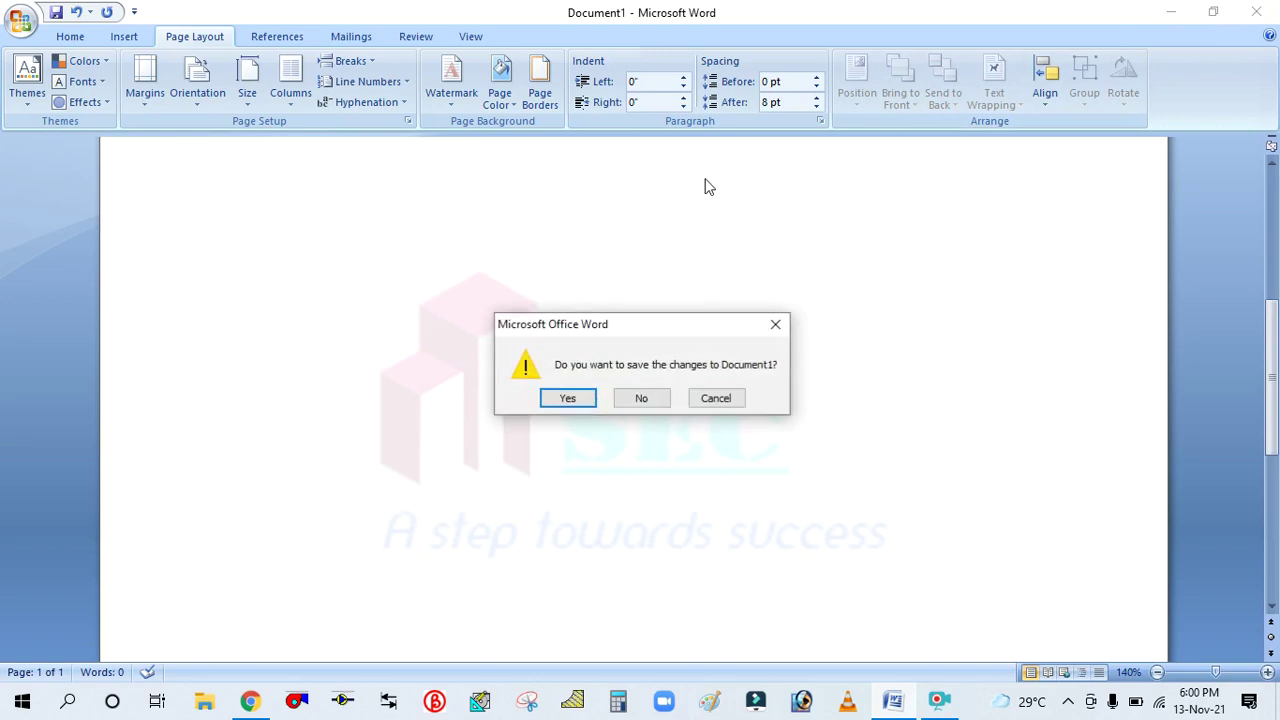
pyautogui.click(627, 399)
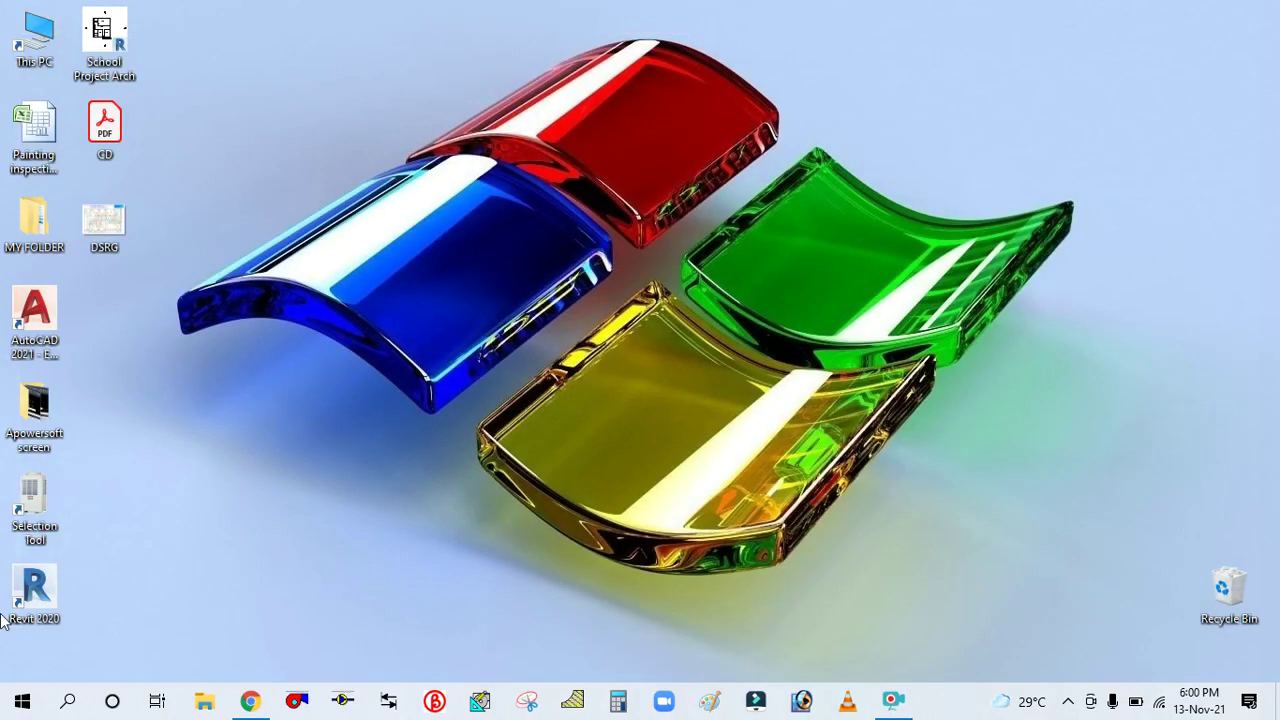
# - Launch Microsoft Office Word 2007 from the Microsoft Office group in the Start menu
pyautogui.click(20, 705)
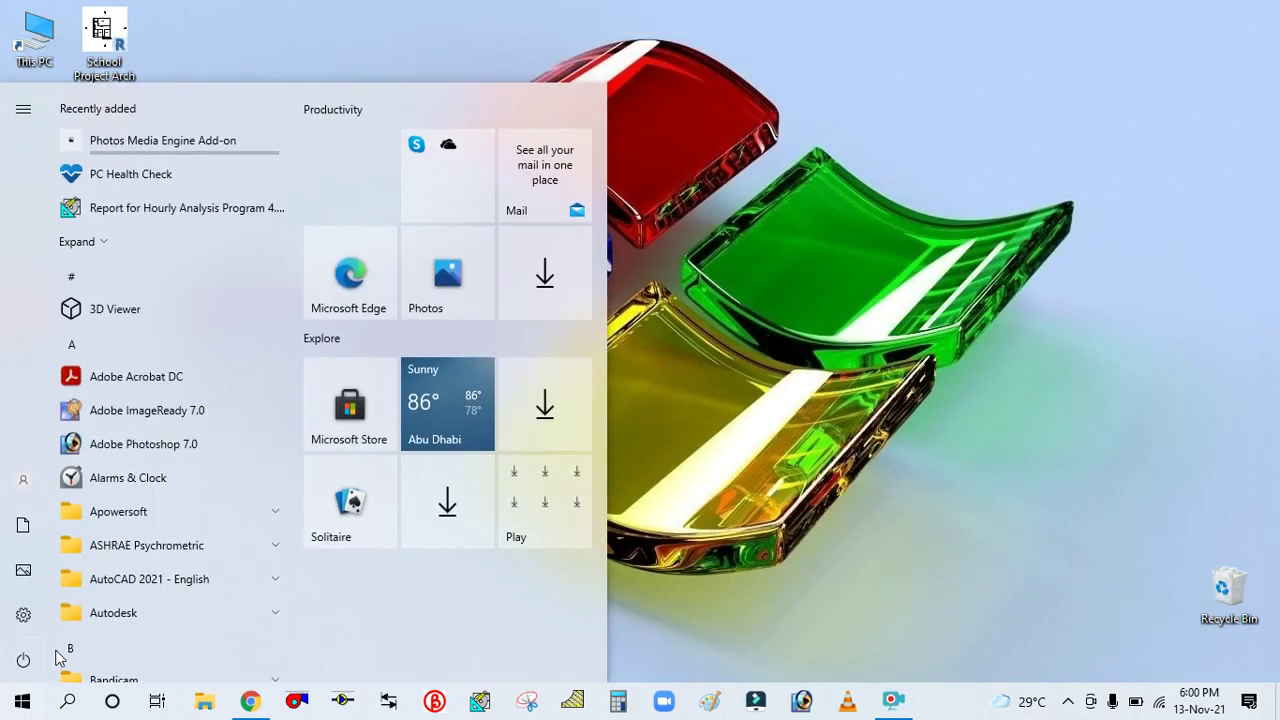
pyautogui.scroll(-4, 146, 563)
pyautogui.scroll(-5, 146, 563)
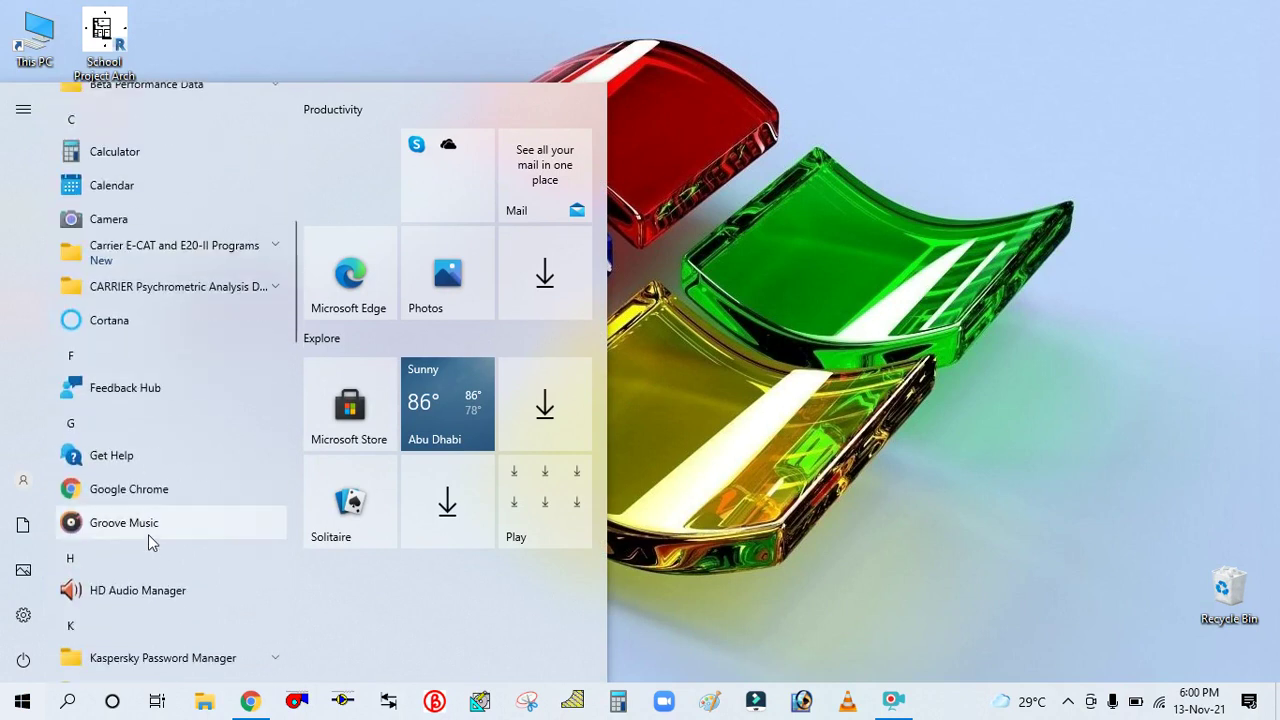
pyautogui.scroll(-3, 148, 526)
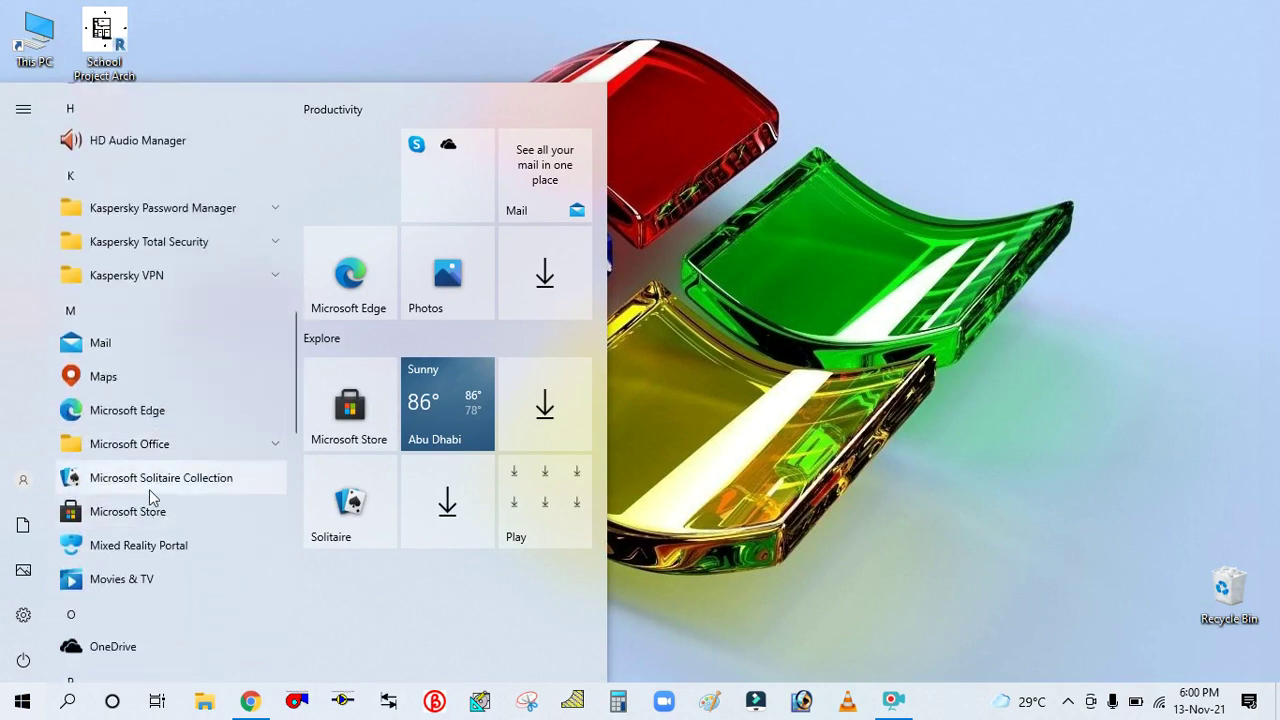
pyautogui.click(130, 444)
pyautogui.scroll(-3, 160, 490)
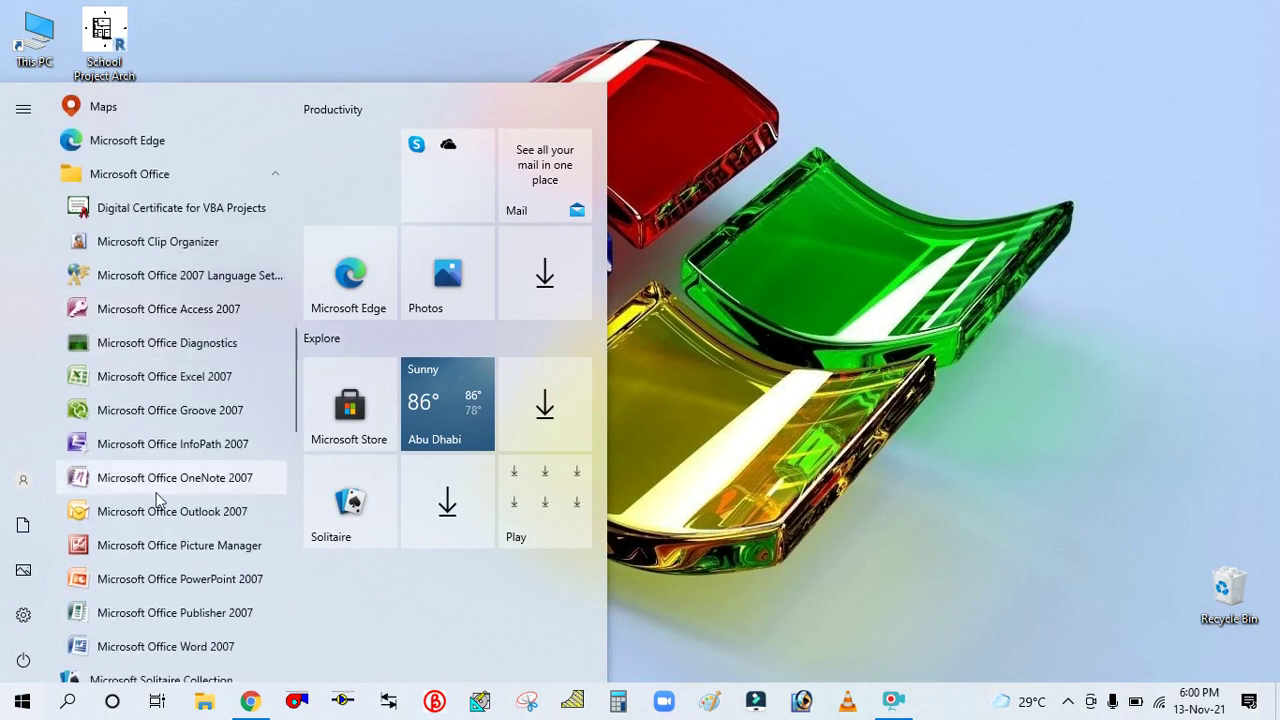
pyautogui.scroll(-1, 160, 500)
pyautogui.scroll(-1, 157, 500)
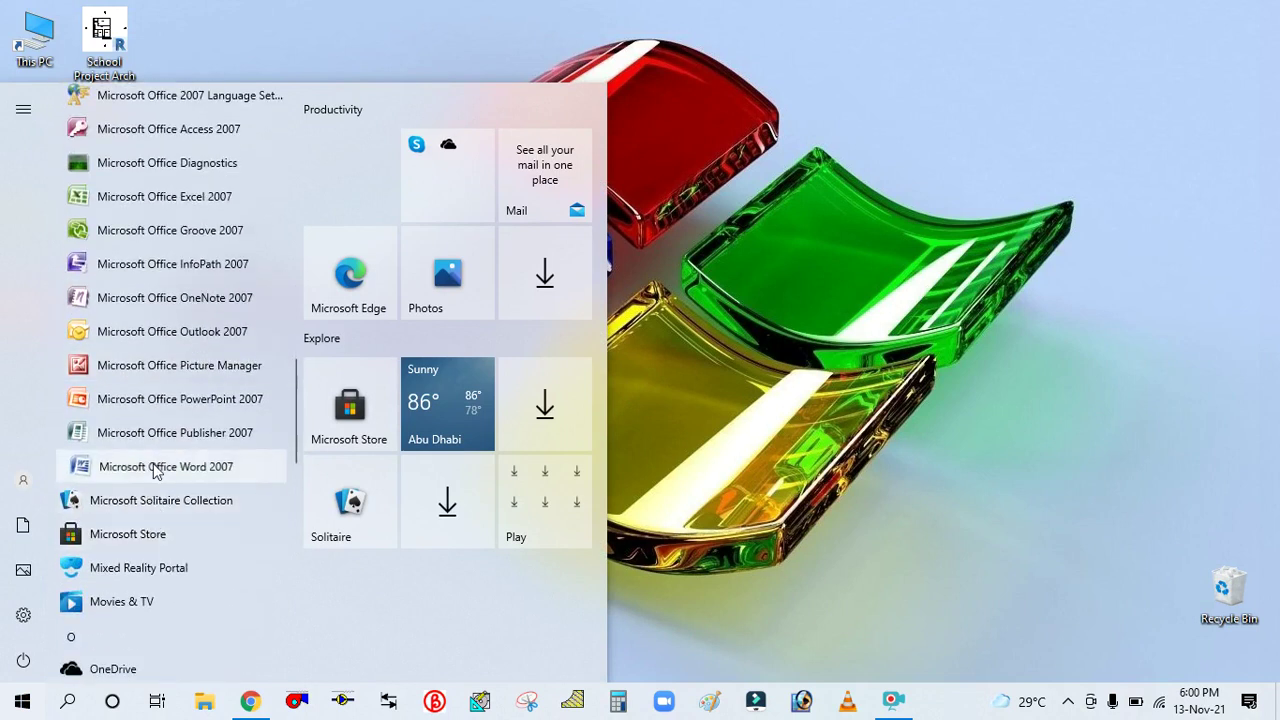
pyautogui.click(150, 465)
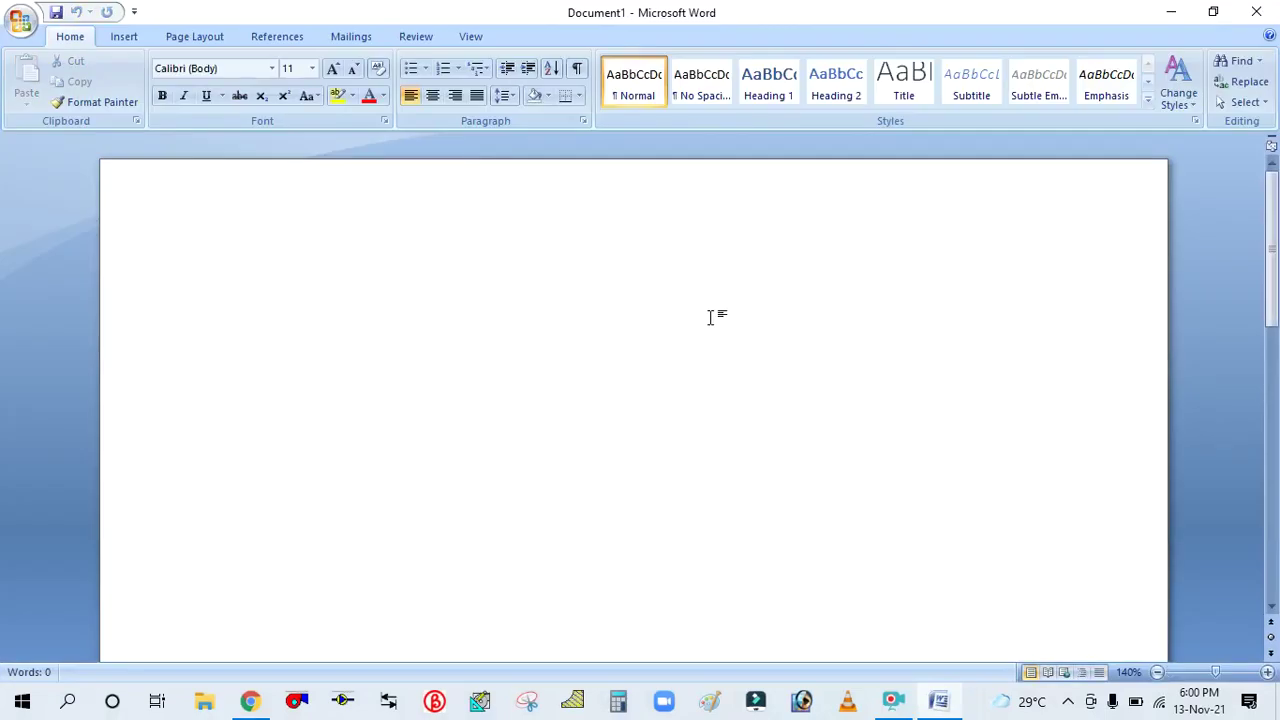
# - Show the Page Layout ribbon settings for the fresh blank Document1
pyautogui.scroll(-1, 658, 420)
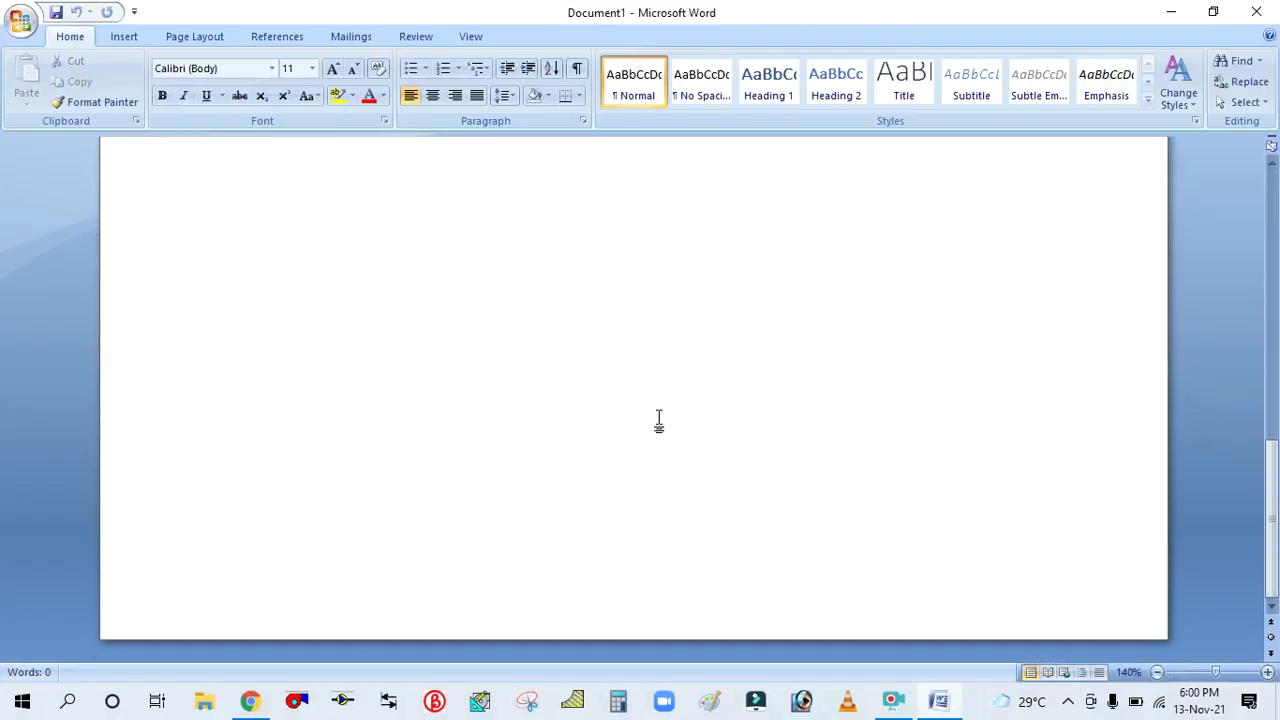
pyautogui.scroll(15, 658, 420)
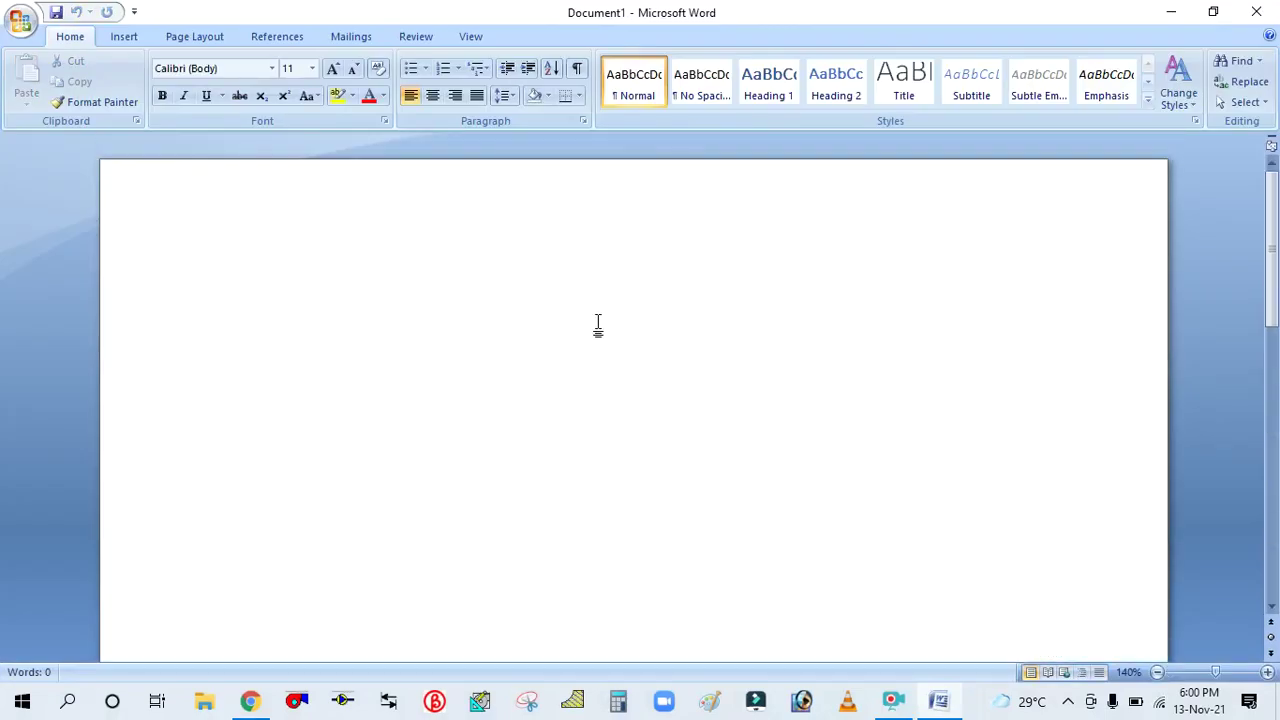
pyautogui.click(195, 37)
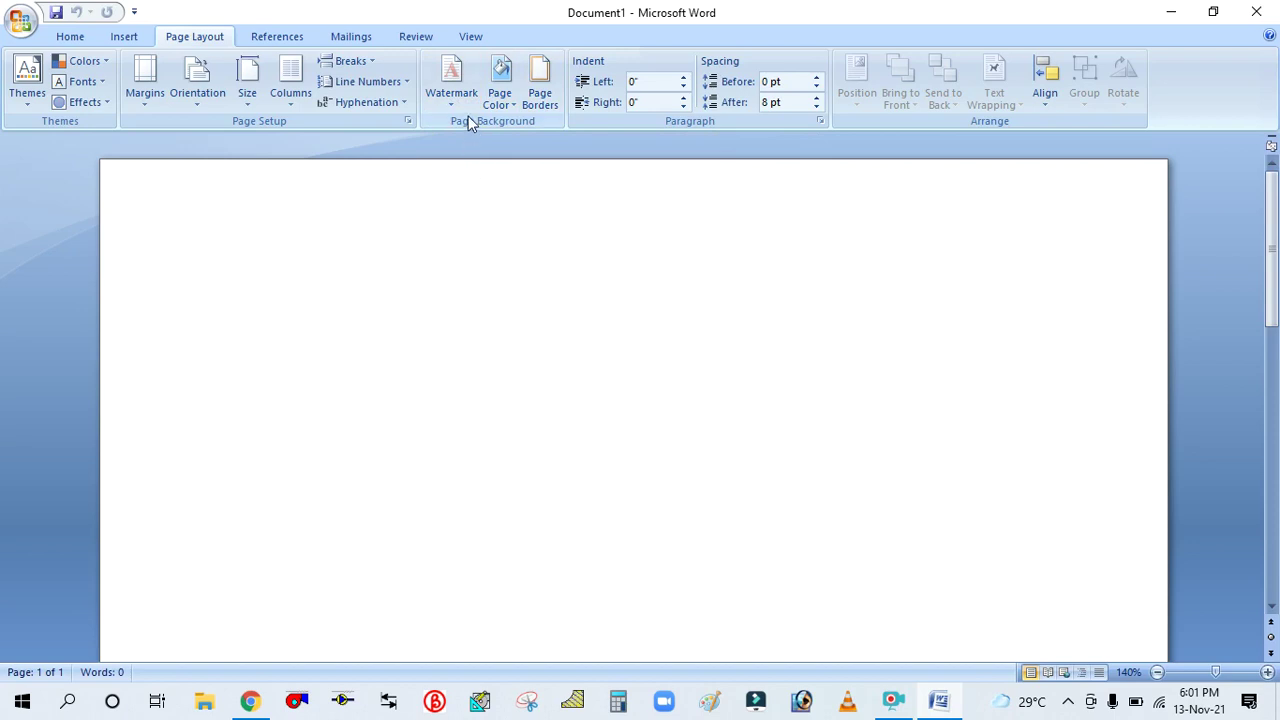
pyautogui.scroll(-5, 619, 410)
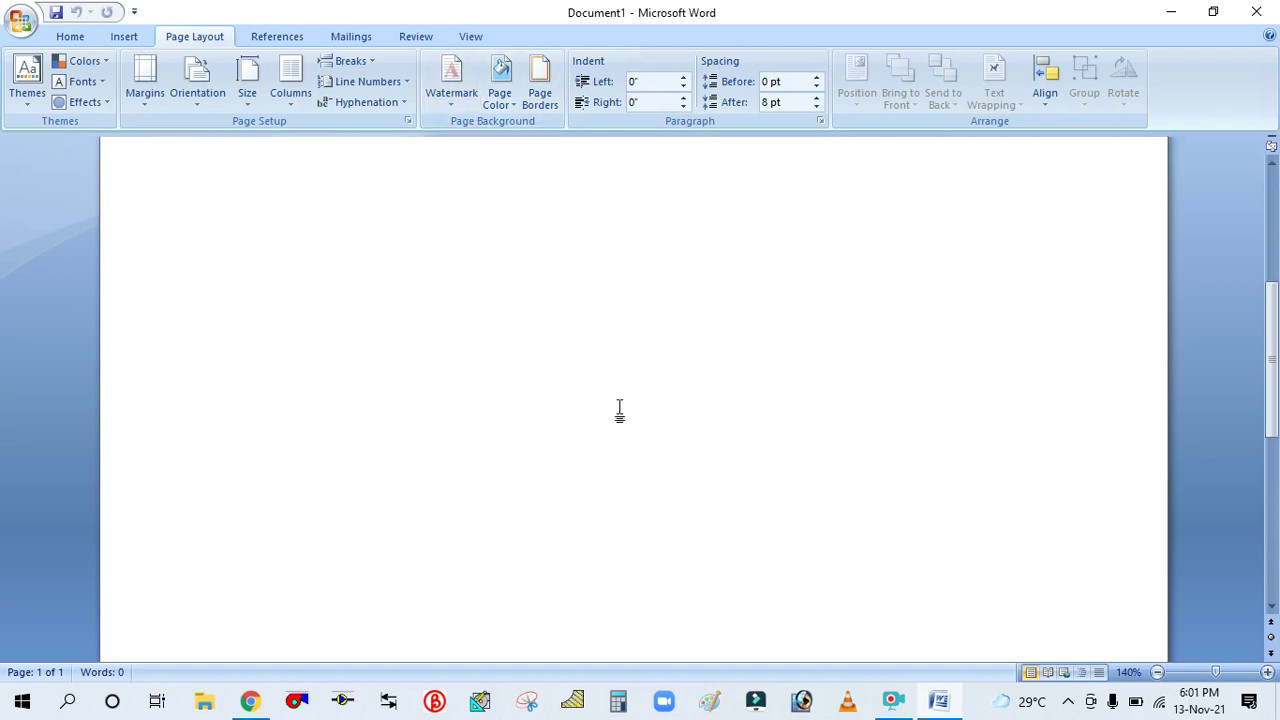
pyautogui.scroll(-3, 619, 410)
pyautogui.scroll(8, 619, 410)
# - Apply the diagonal CONFIDENTIAL 1 watermark and scroll the page to check it
pyautogui.click(453, 108)
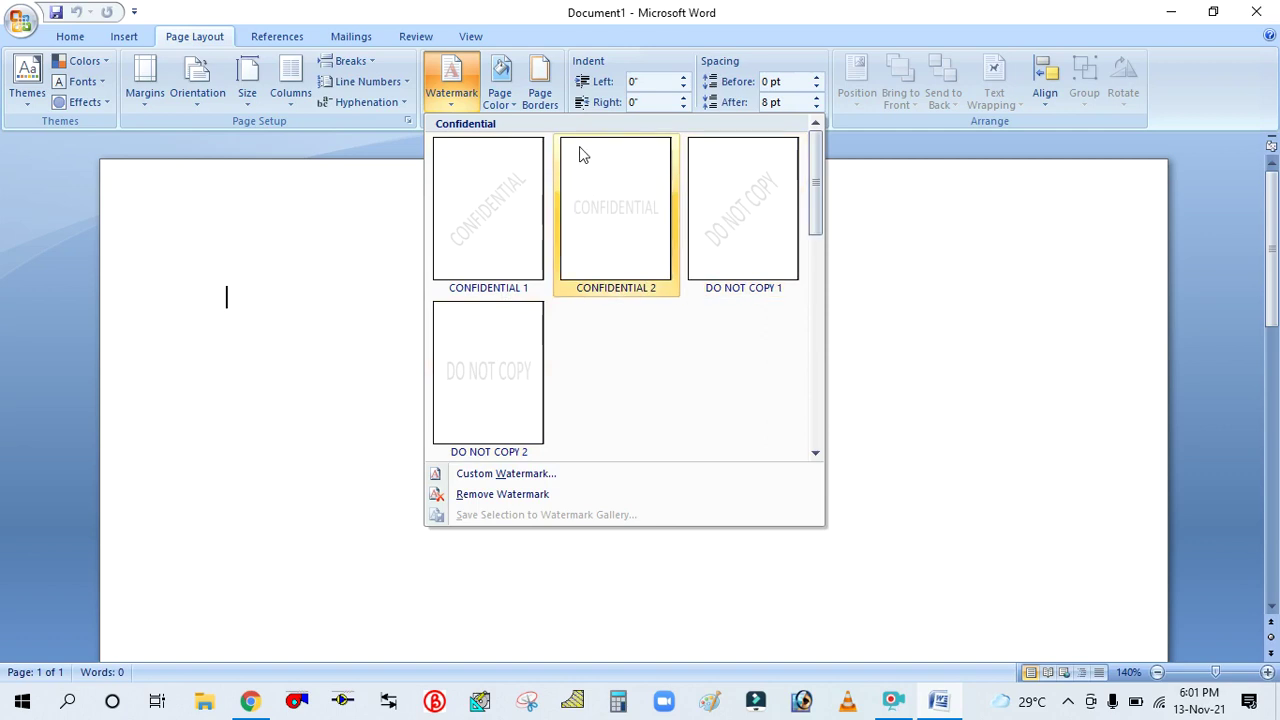
pyautogui.click(491, 238)
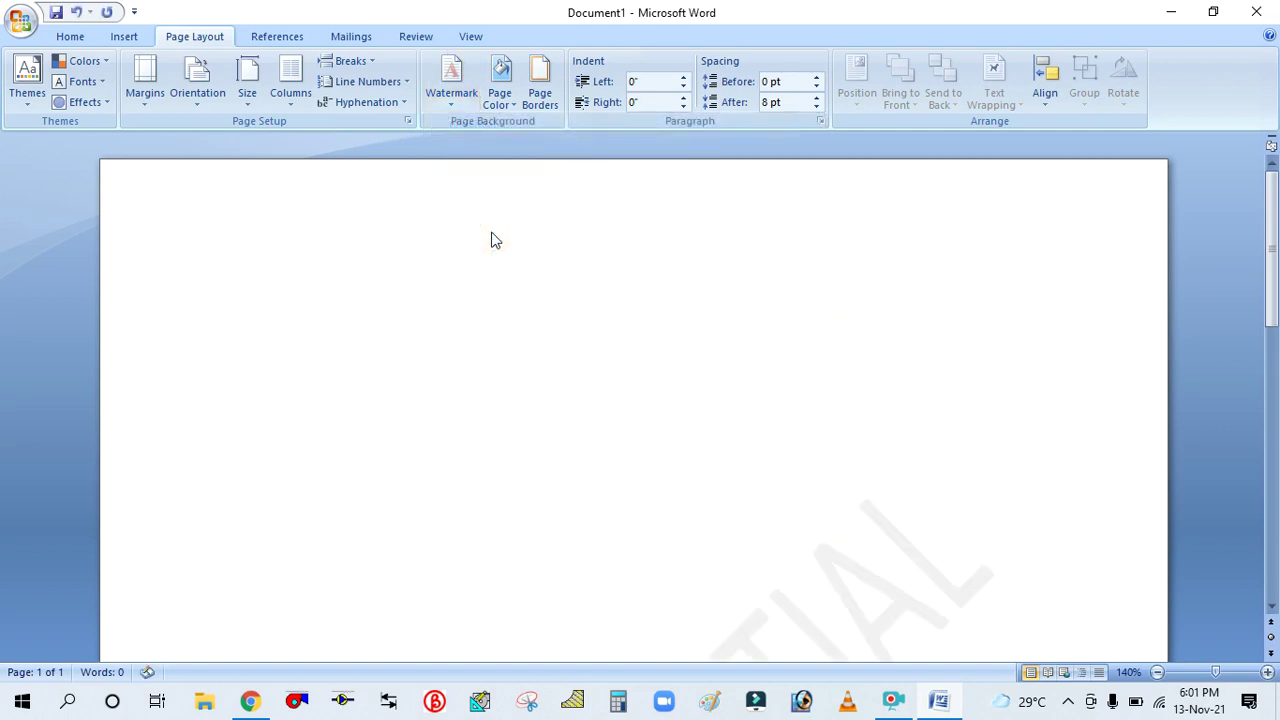
pyautogui.scroll(-4, 640, 371)
pyautogui.scroll(-2, 643, 377)
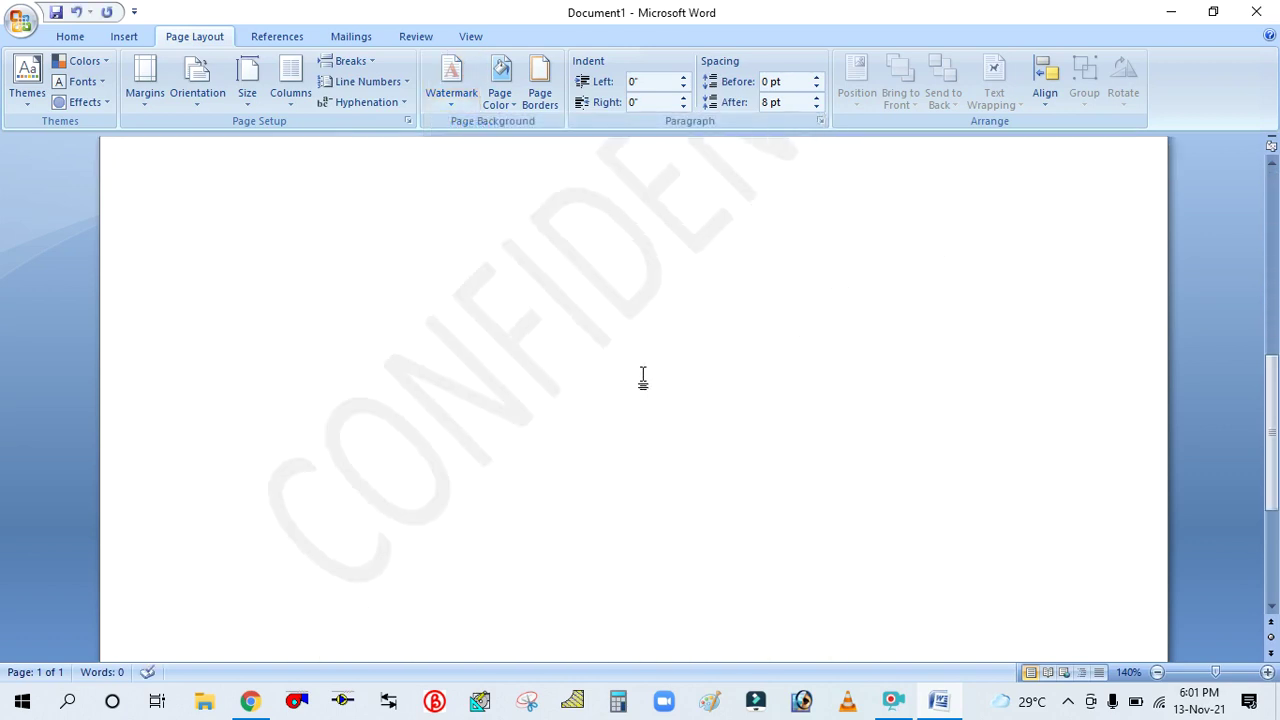
pyautogui.scroll(2, 643, 377)
pyautogui.scroll(-2, 643, 377)
pyautogui.scroll(-5, 643, 377)
pyautogui.scroll(-5, 643, 377)
pyautogui.scroll(8, 643, 380)
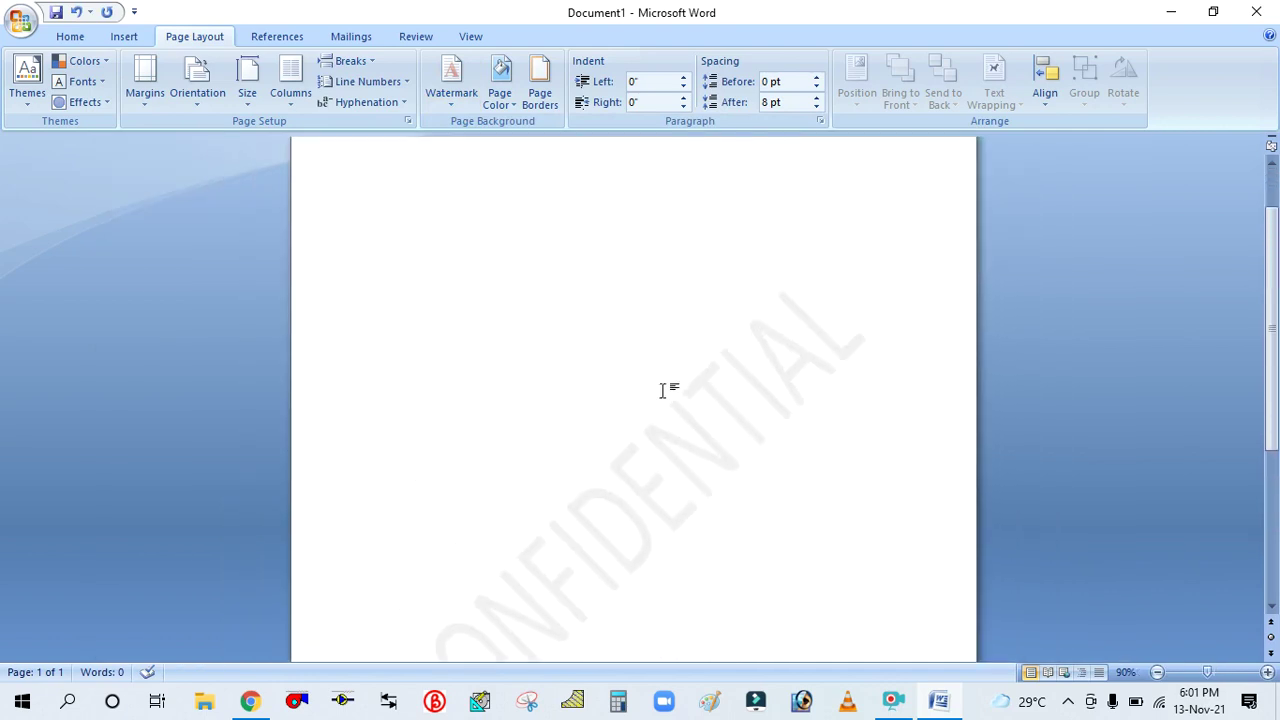
# - Start printing the document to PDF, then cancel saving the print output
pyautogui.hotkey('ctrl', 'p')
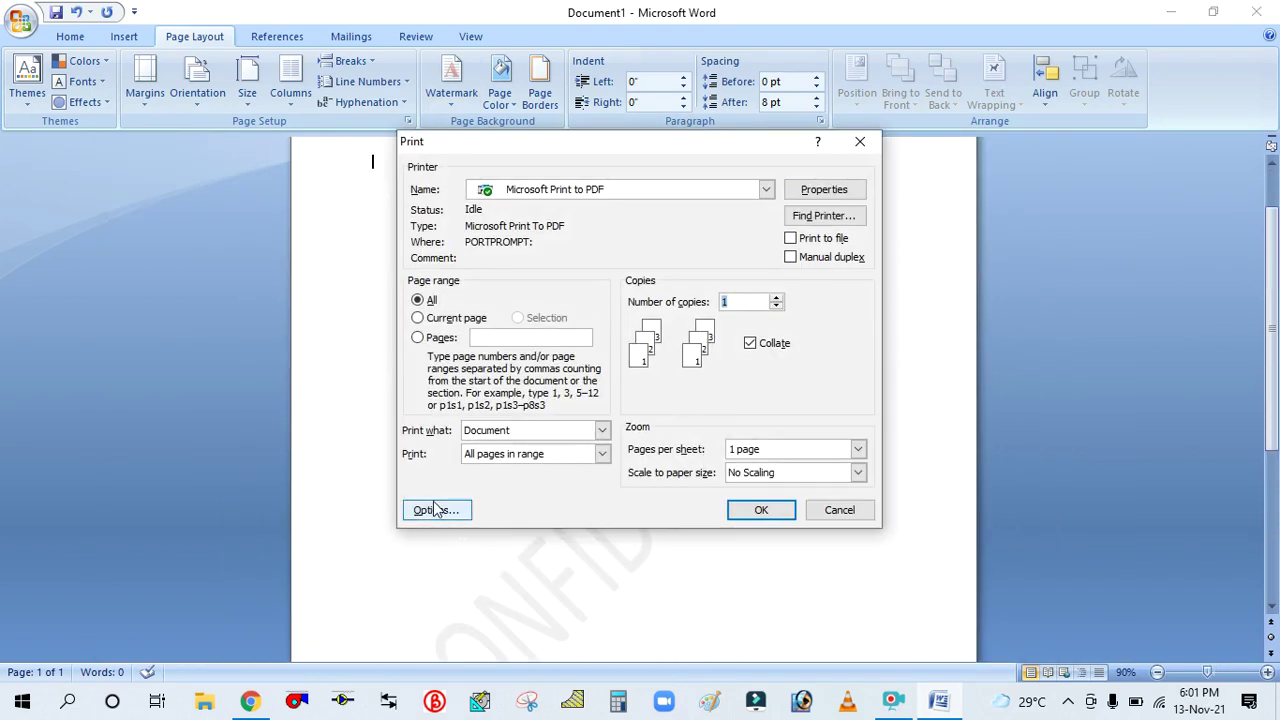
pyautogui.click(762, 510)
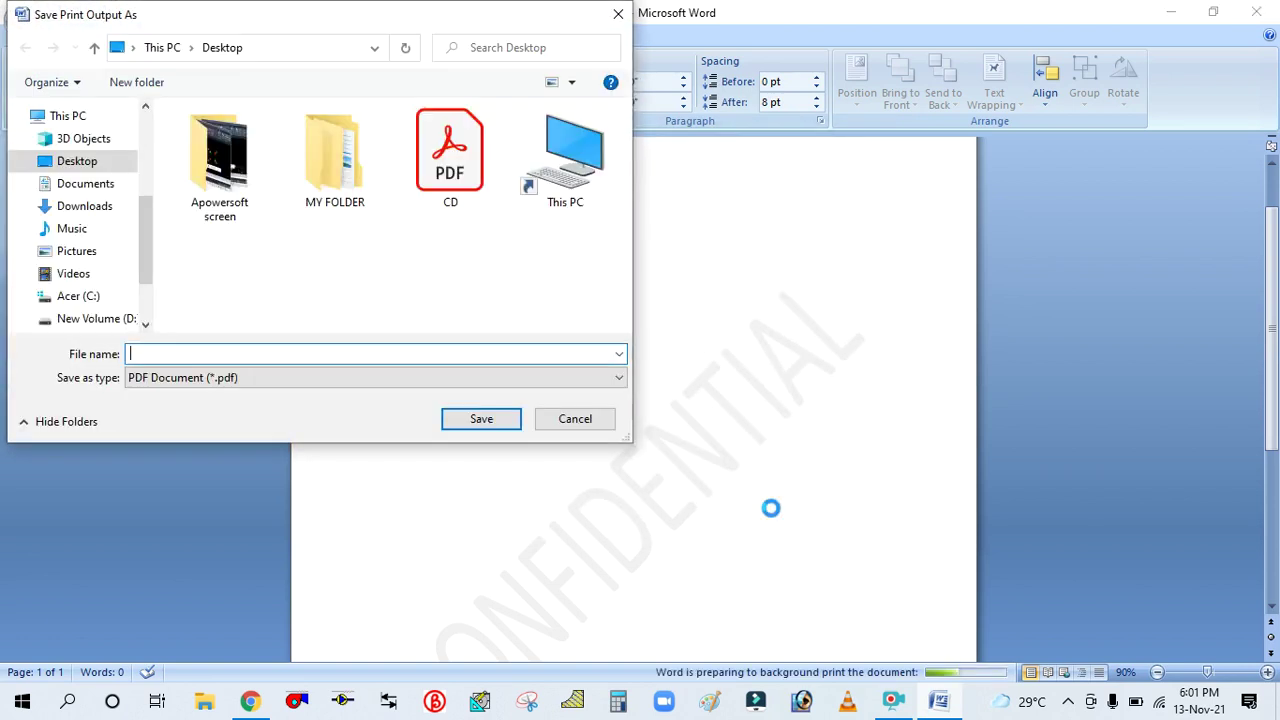
pyautogui.click(572, 418)
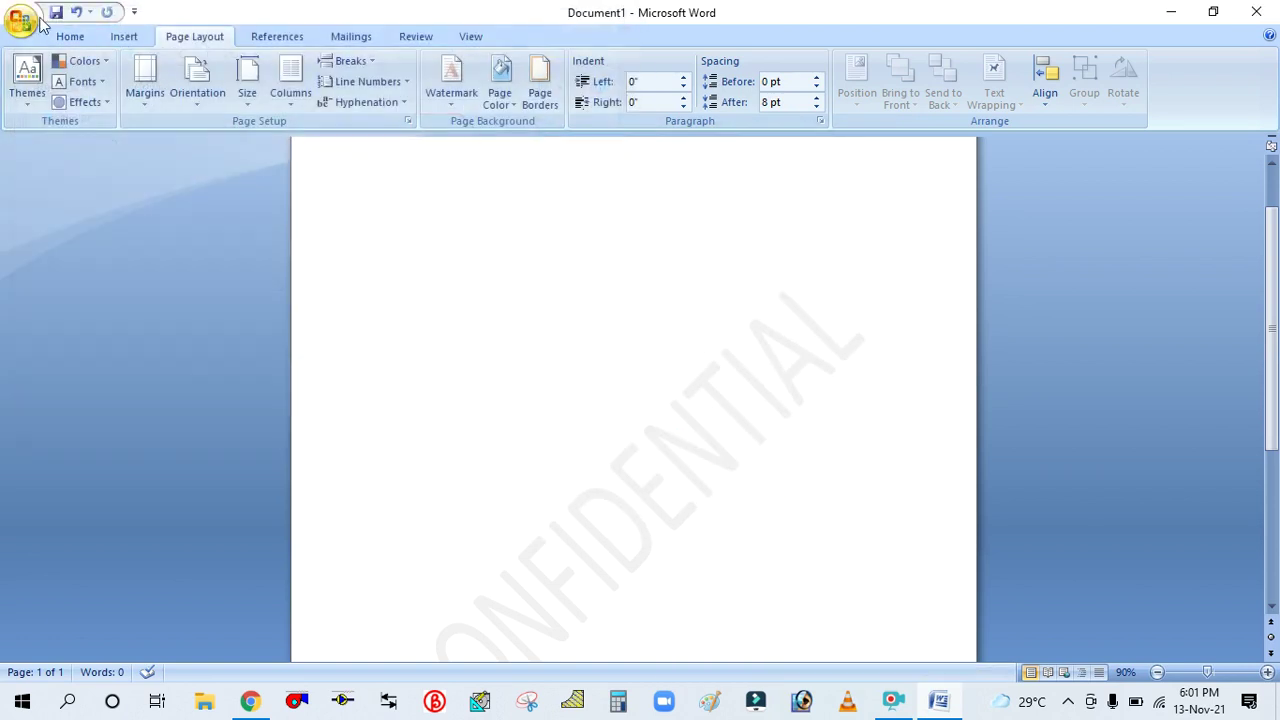
# - Open Print Preview of the CONFIDENTIAL-watermarked page from the Office button
pyautogui.click(38, 22)
pyautogui.moveTo(63, 224)
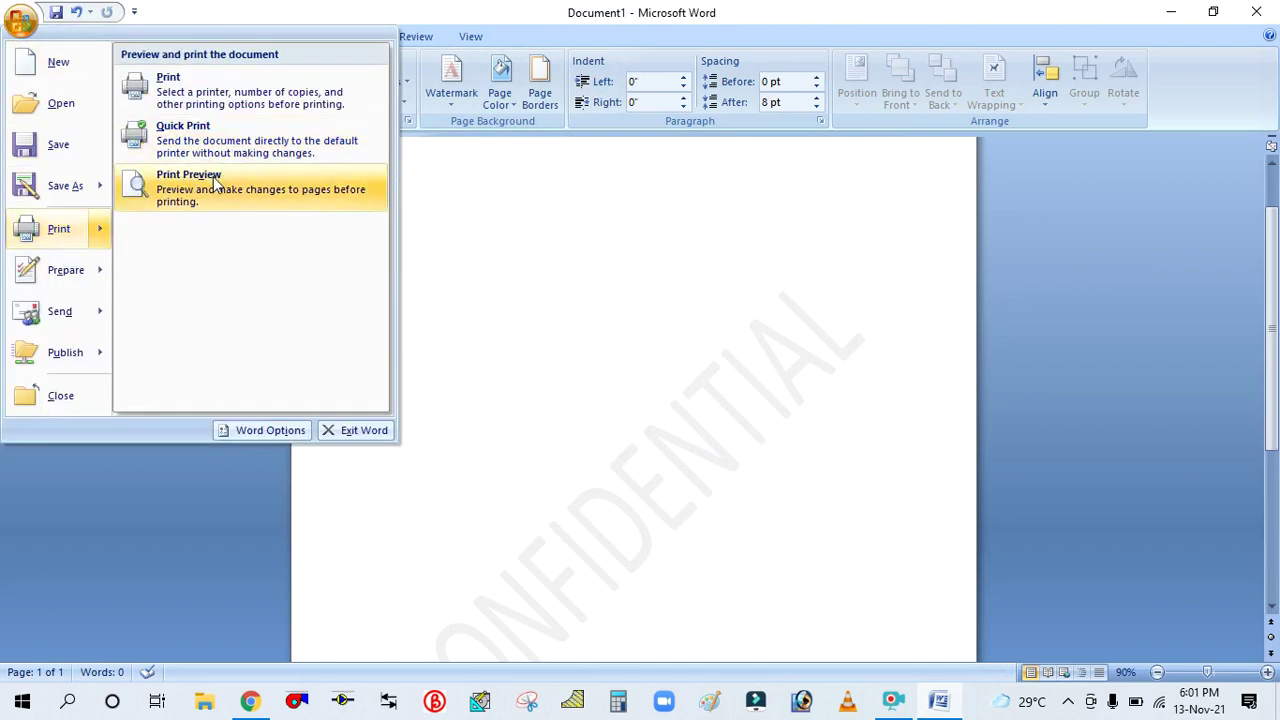
pyautogui.click(215, 183)
# - Zoom the print preview in and out to inspect the CONFIDENTIAL watermark
pyautogui.click(706, 407)
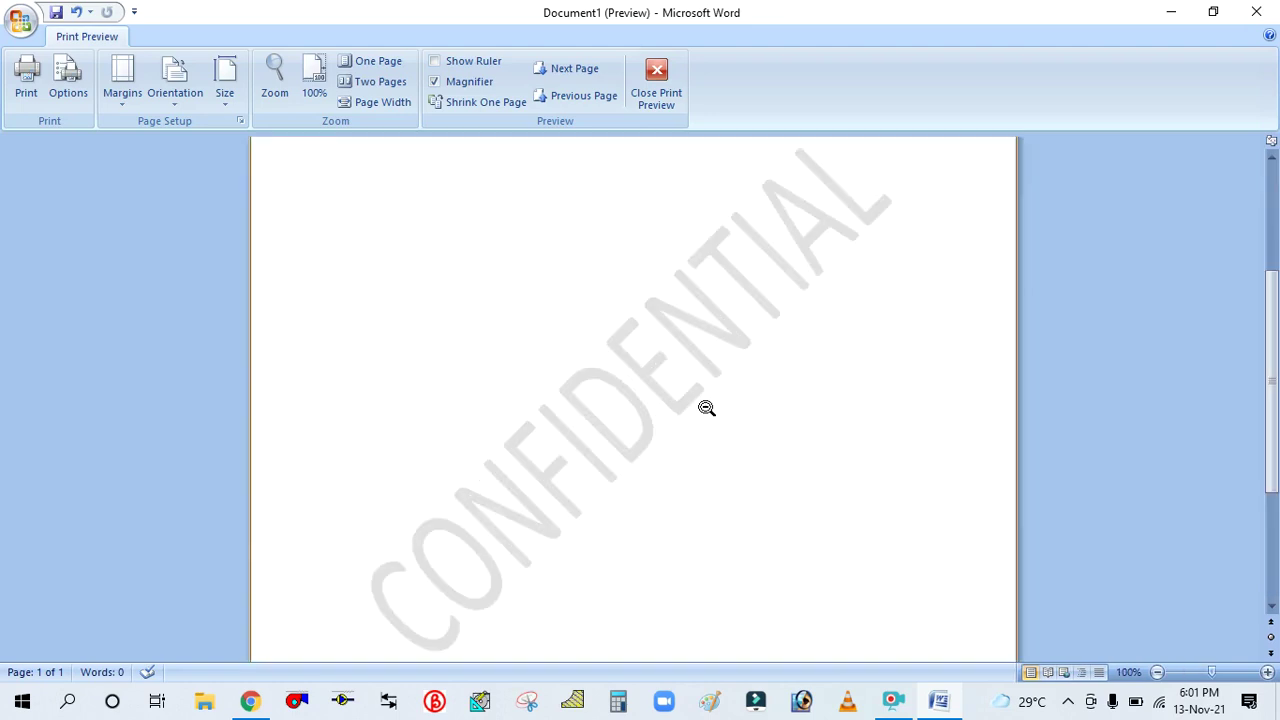
pyautogui.scroll(-5, 631, 391)
pyautogui.scroll(5, 627, 393)
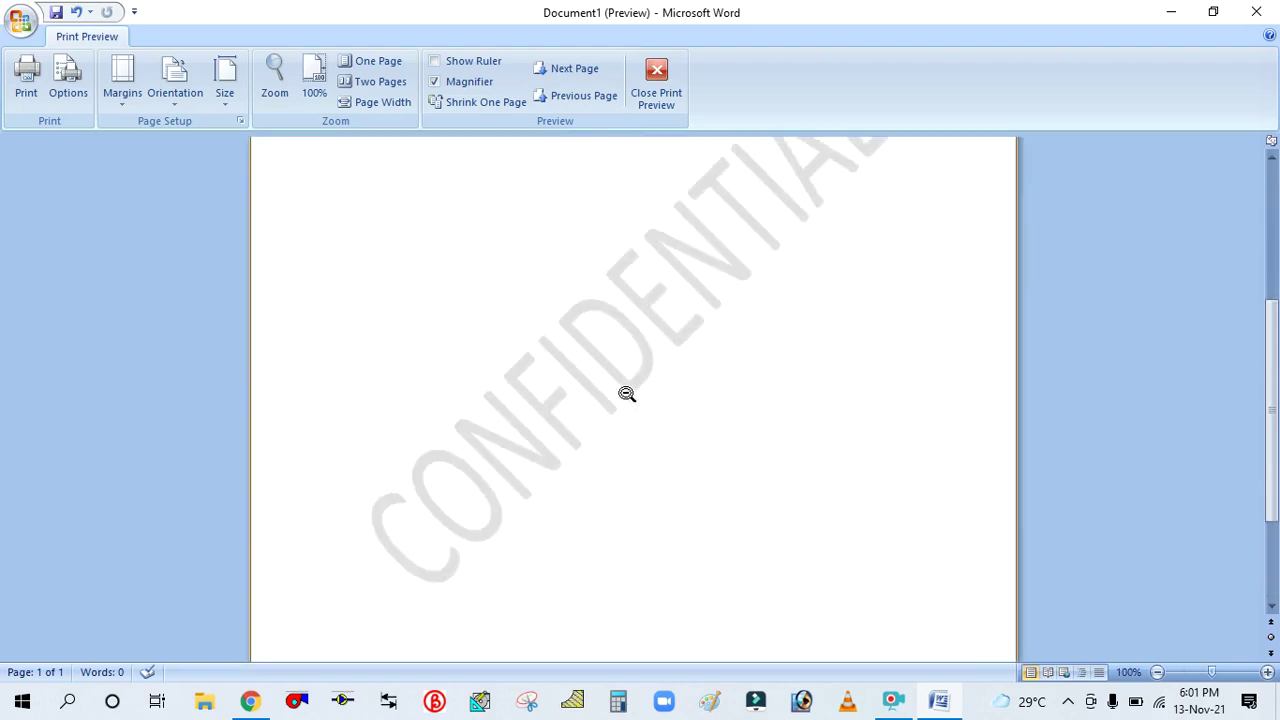
pyautogui.scroll(-4, 628, 388)
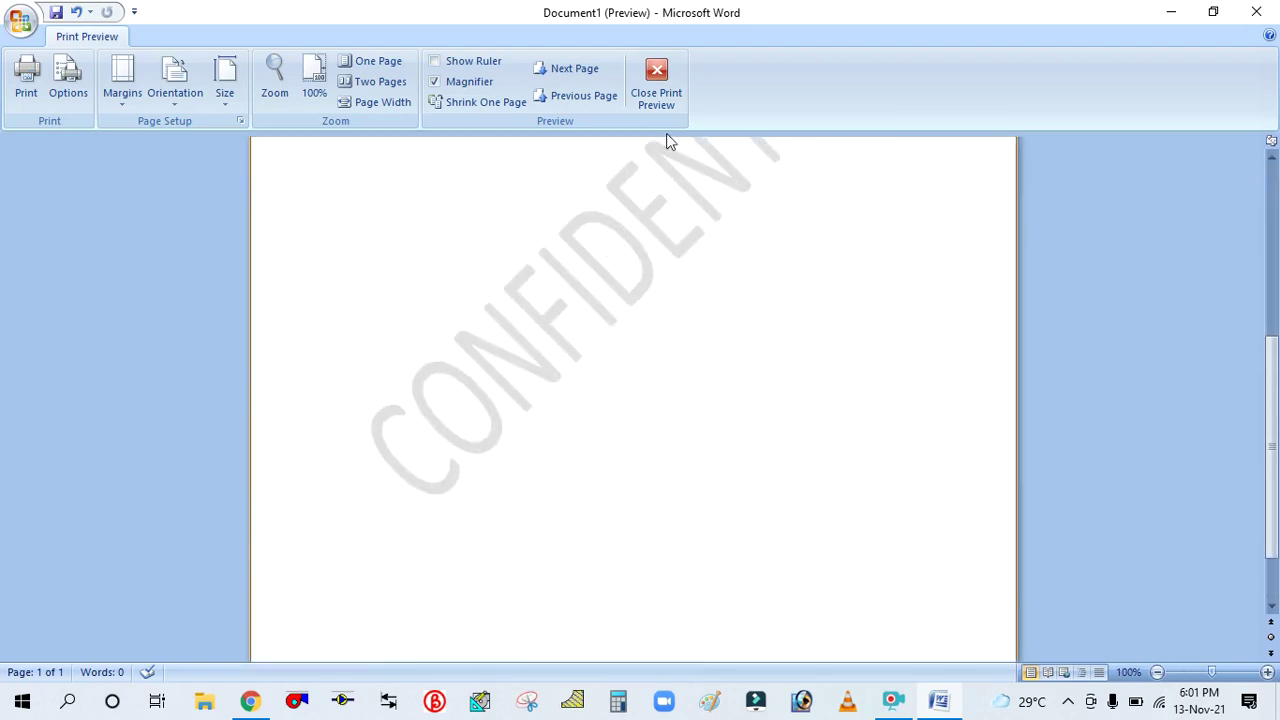
pyautogui.scroll(2, 567, 450)
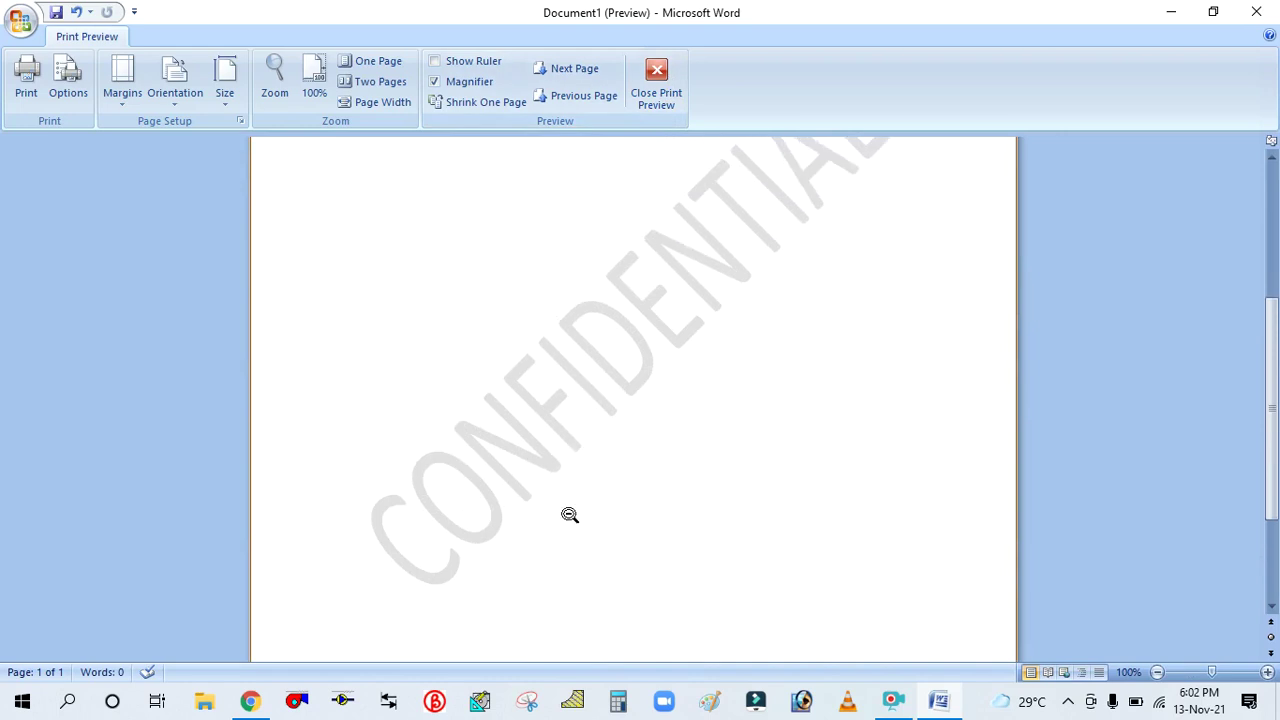
pyautogui.scroll(2, 680, 440)
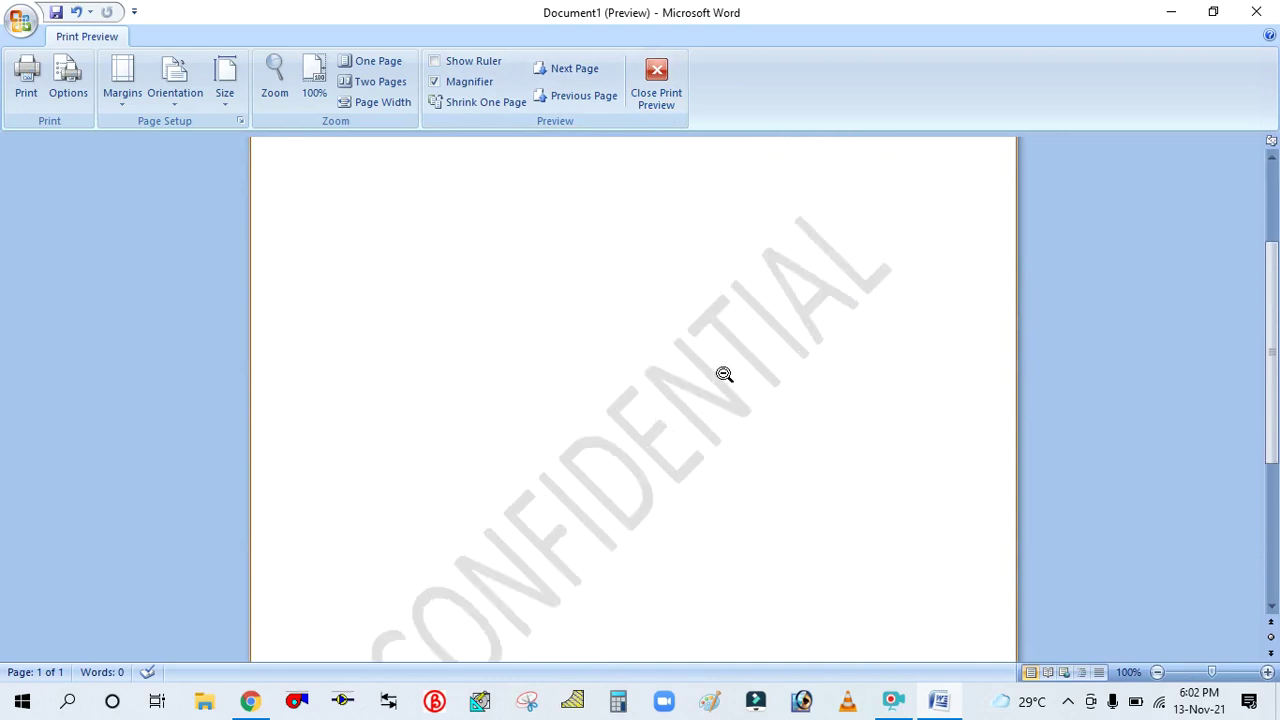
pyautogui.scroll(-2, 720, 375)
pyautogui.scroll(2, 657, 449)
pyautogui.scroll(-2, 657, 449)
pyautogui.scroll(3, 734, 349)
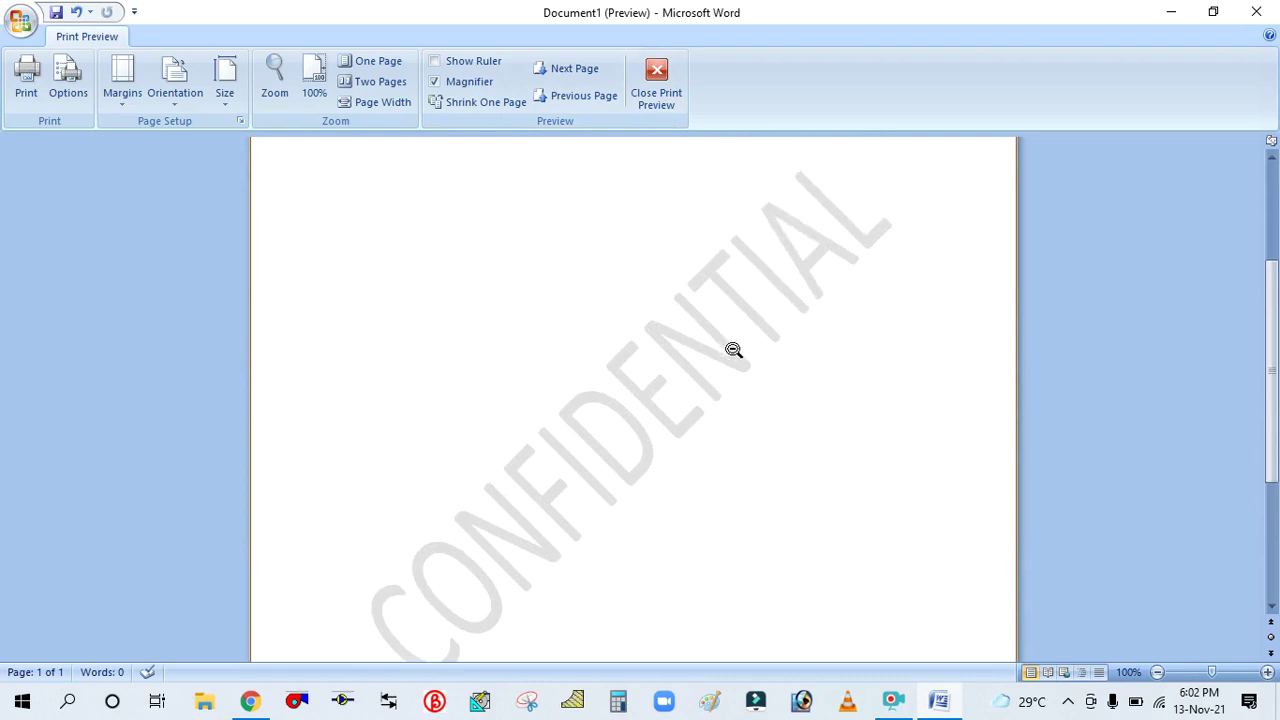
pyautogui.scroll(1, 553, 302)
pyautogui.scroll(-3, 553, 302)
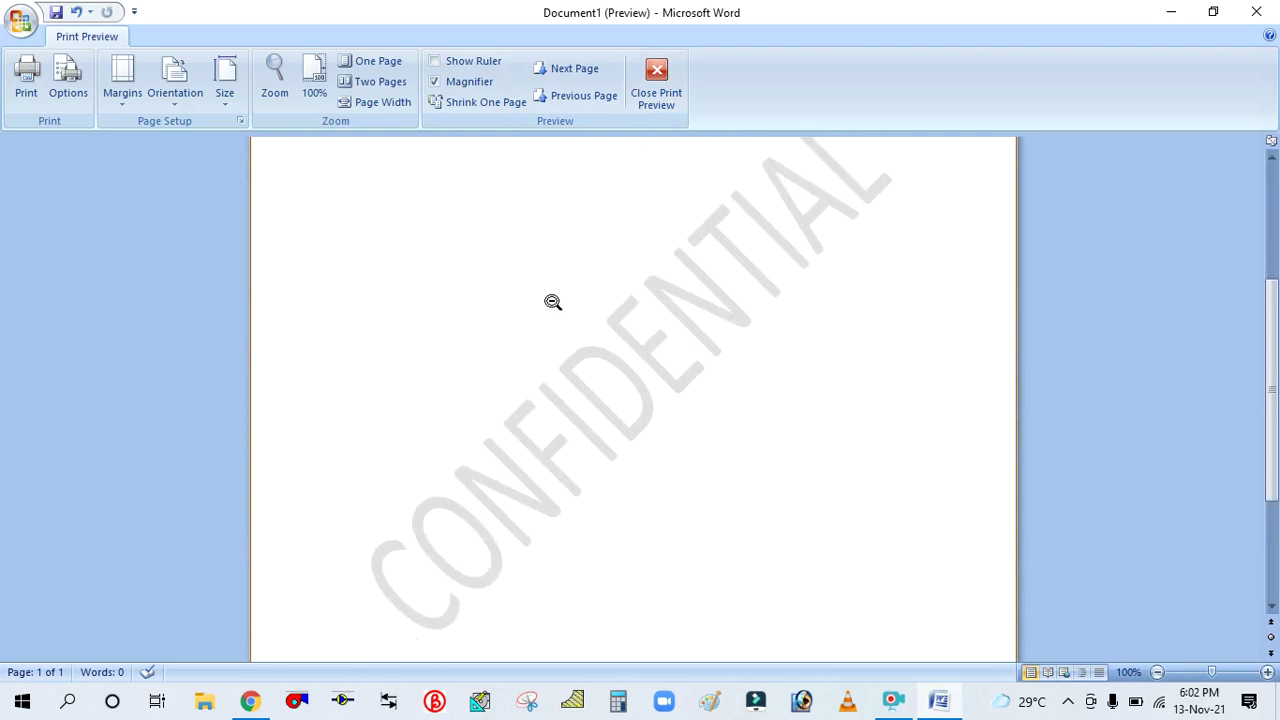
pyautogui.scroll(2, 643, 417)
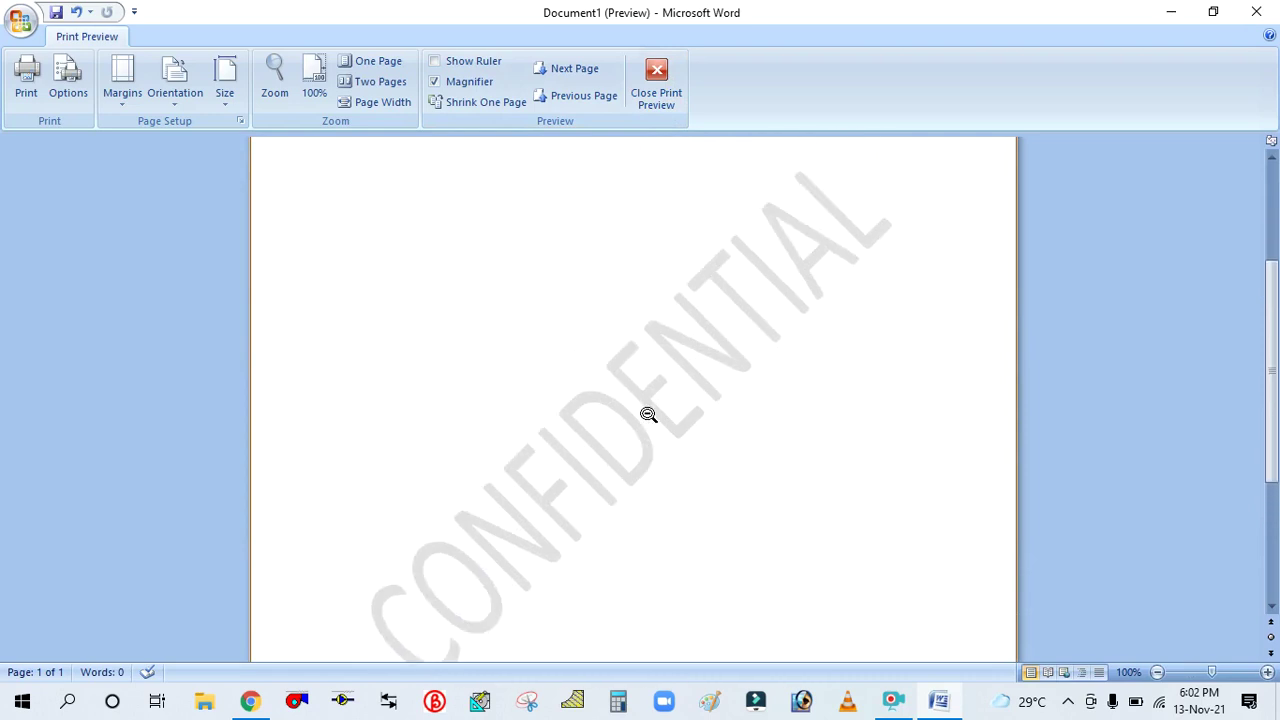
pyautogui.click(702, 374)
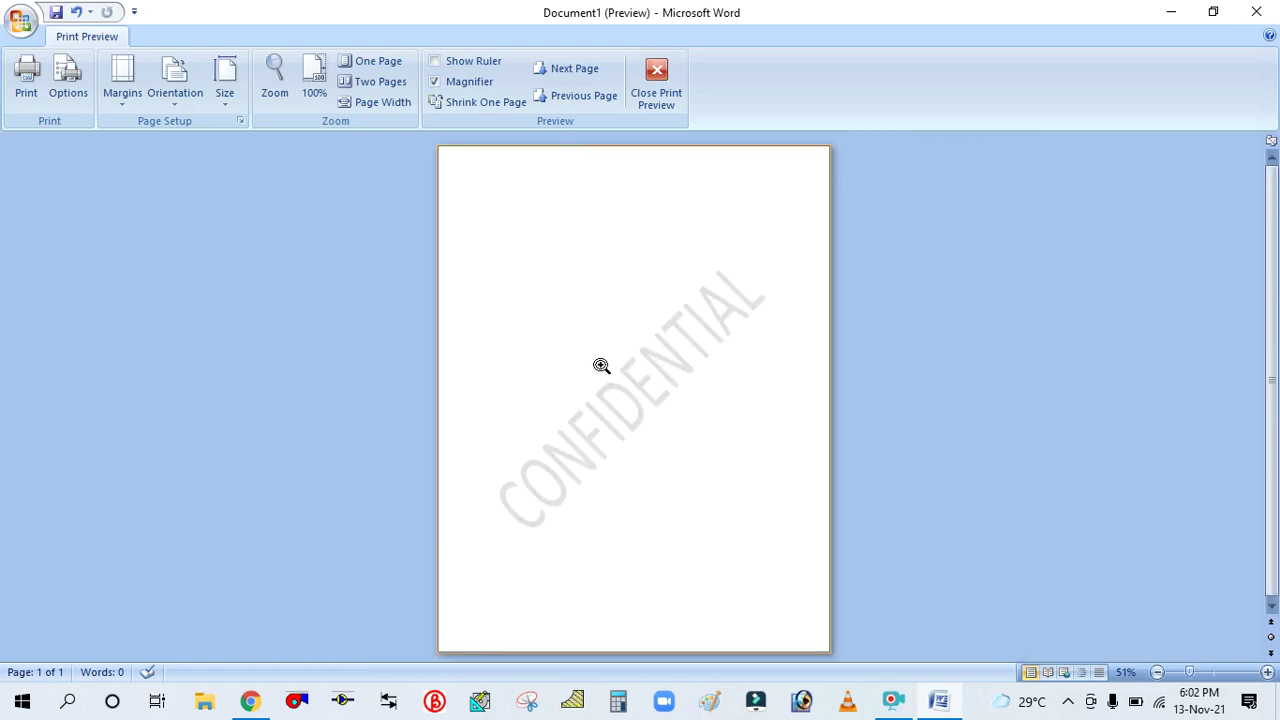
pyautogui.click(605, 443)
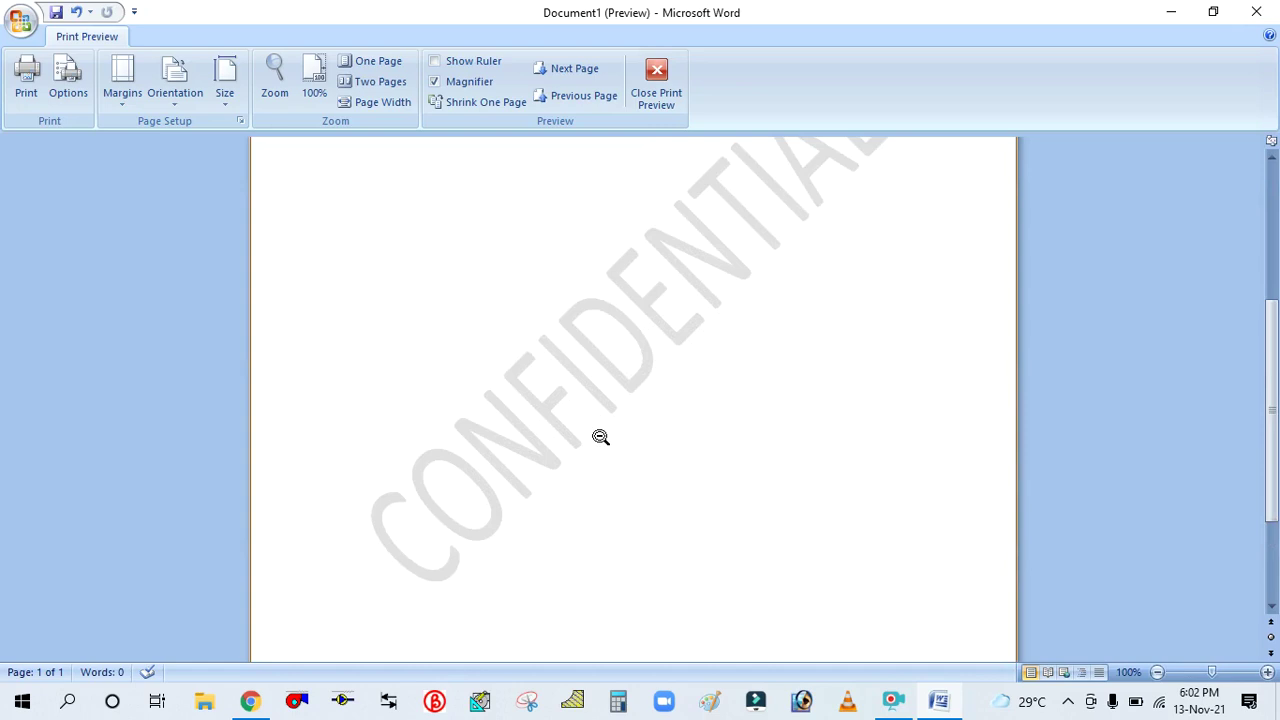
pyautogui.scroll(2, 600, 437)
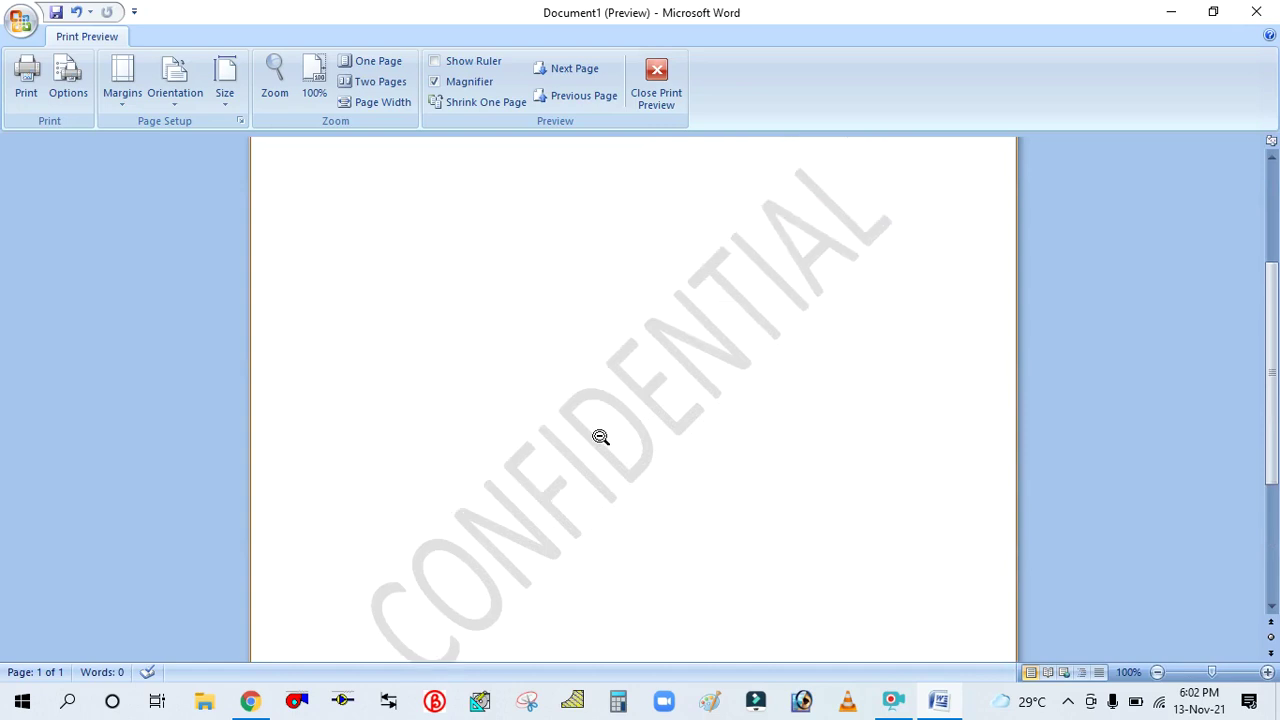
pyautogui.click(608, 355)
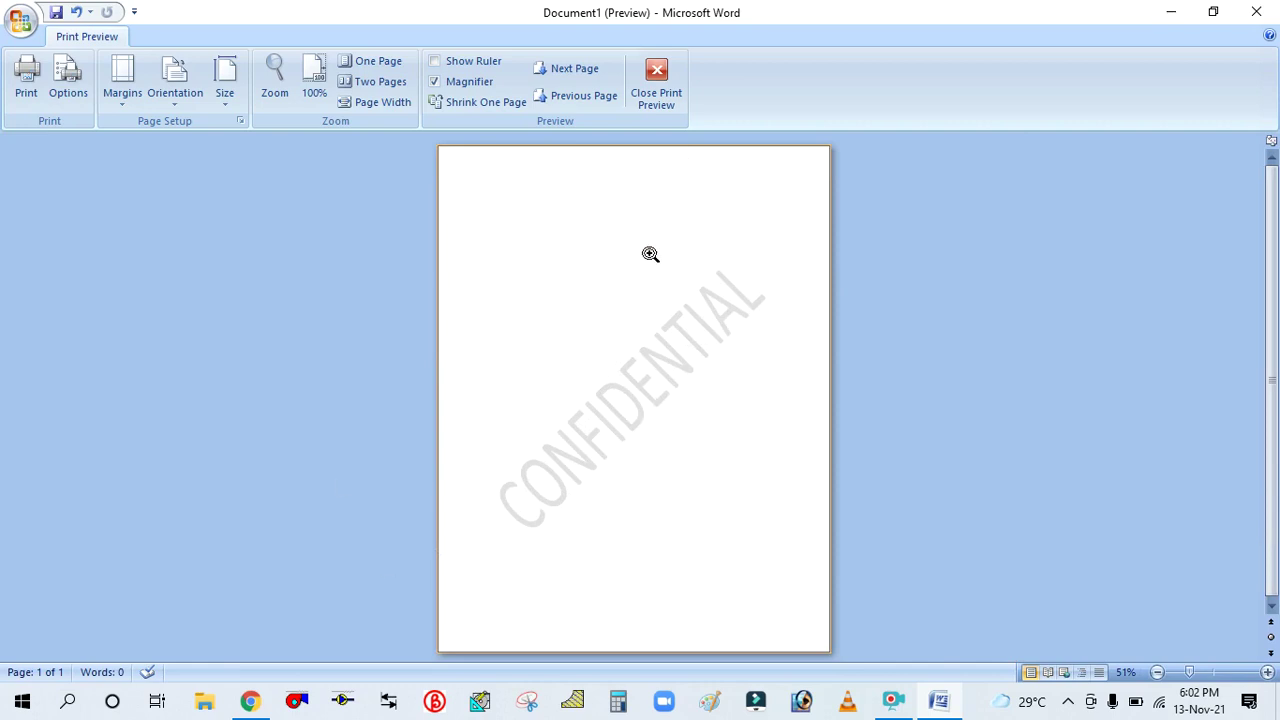
# - Close Print Preview and bring up the Watermark gallery
pyautogui.click(668, 72)
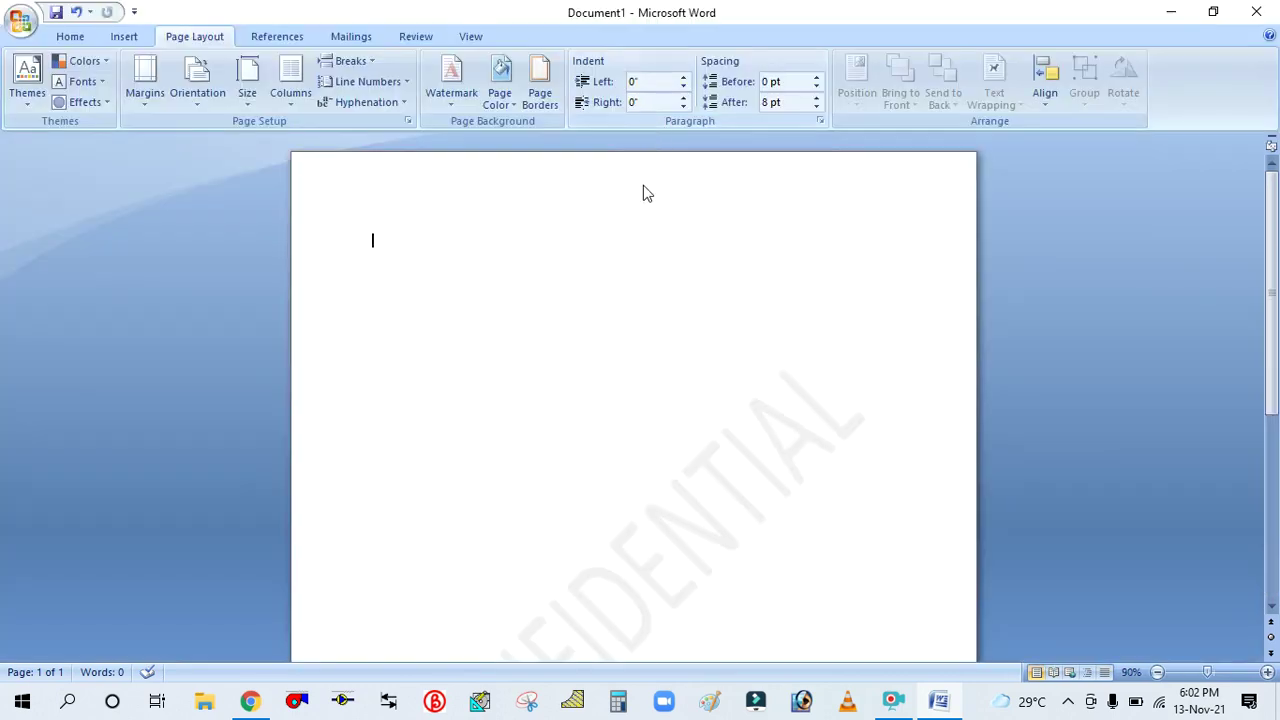
pyautogui.scroll(-1, 535, 160)
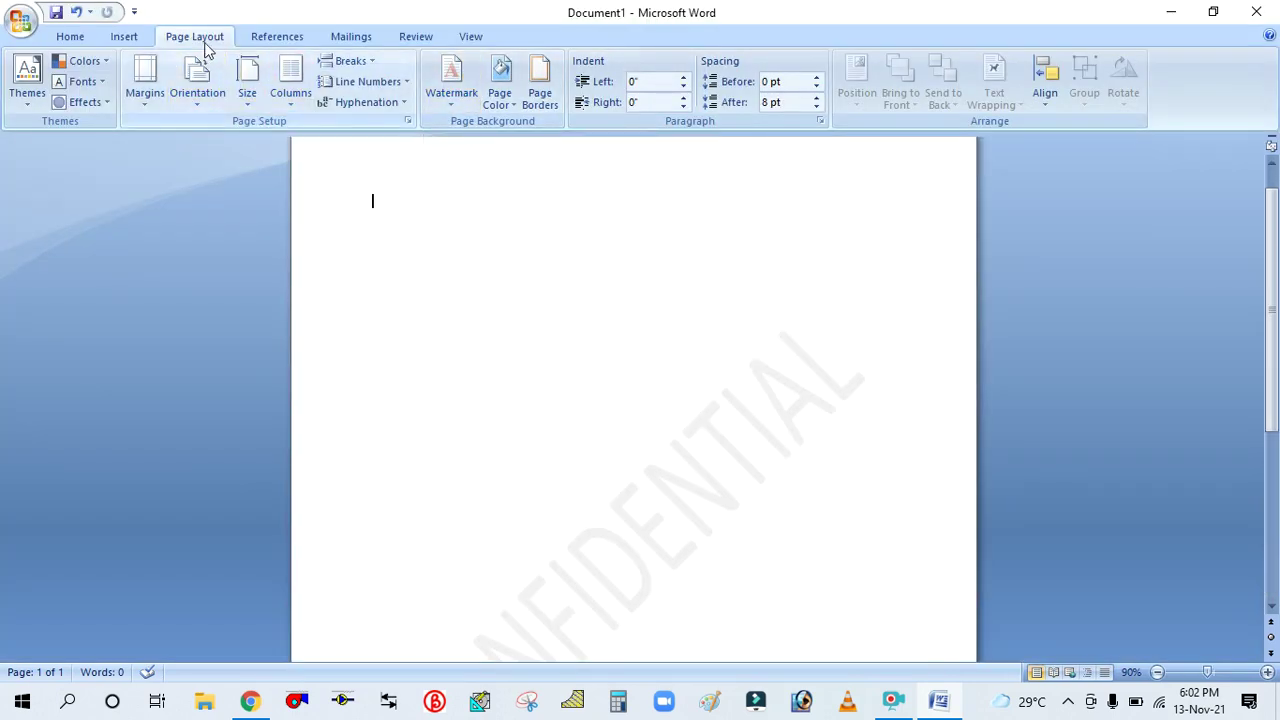
pyautogui.click(451, 100)
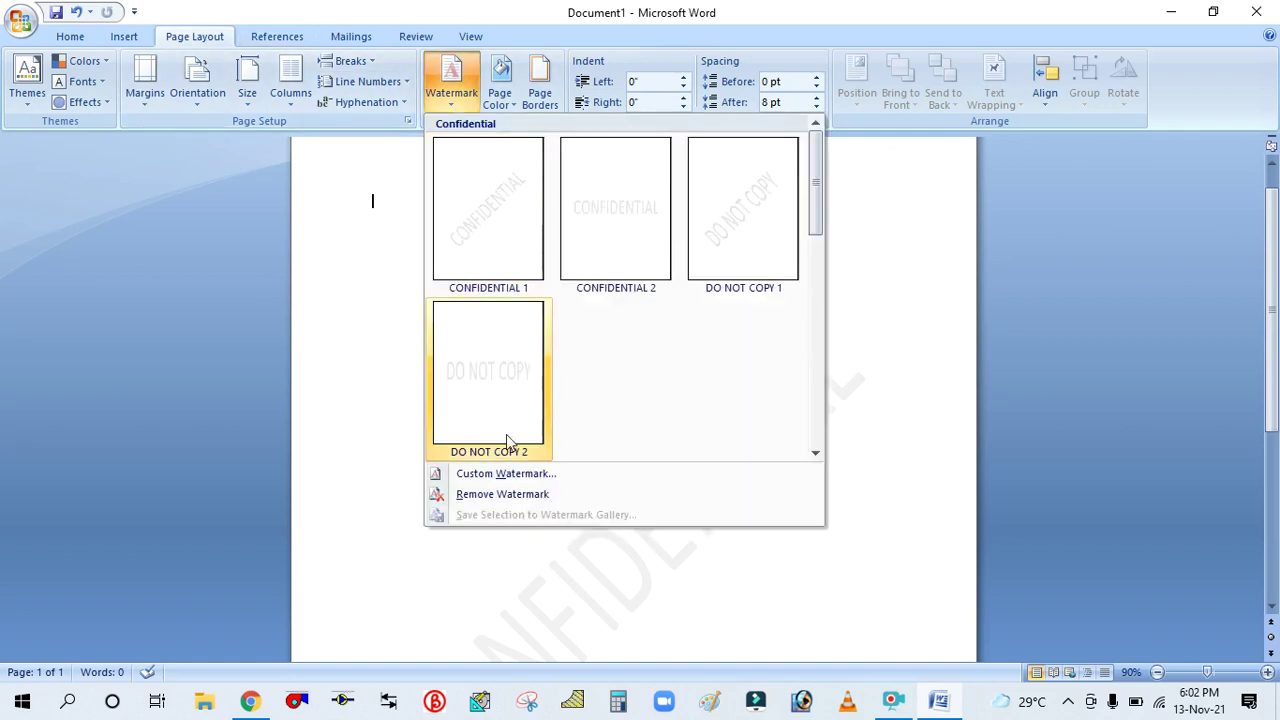
# - Remove the CONFIDENTIAL watermark and open Custom Watermark with Text watermark chosen
pyautogui.click(497, 496)
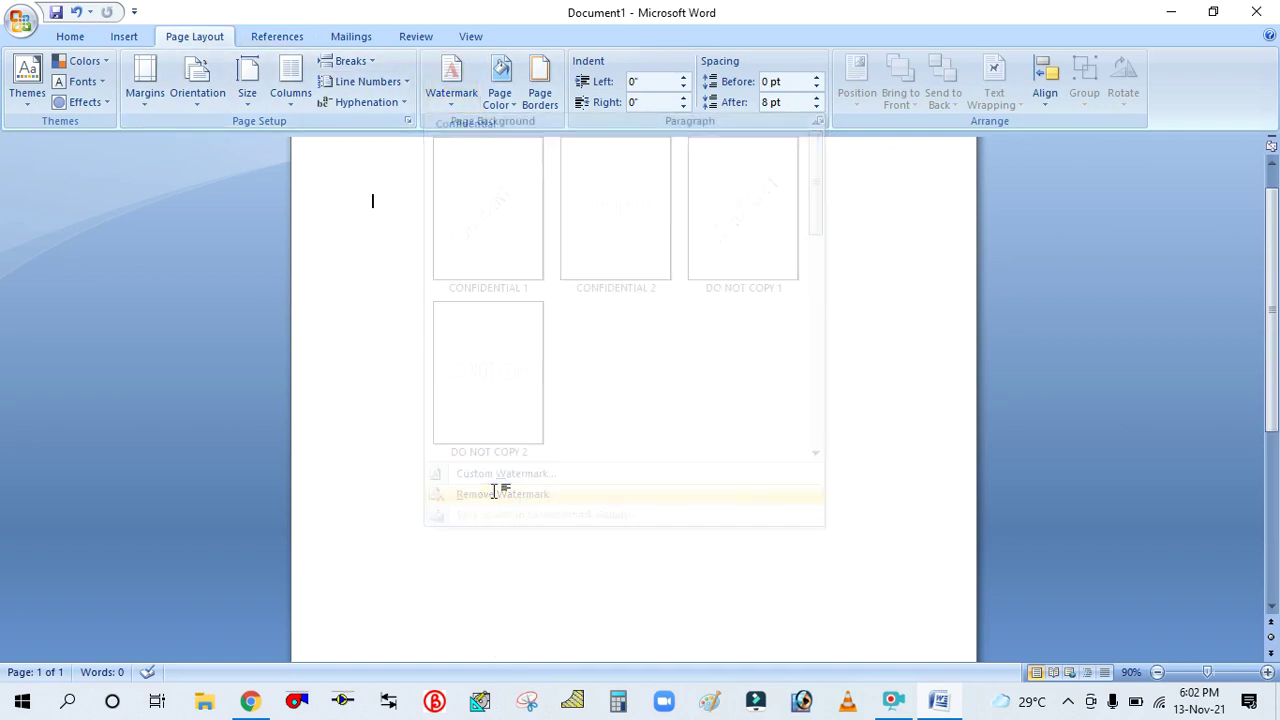
pyautogui.click(449, 100)
pyautogui.click(508, 473)
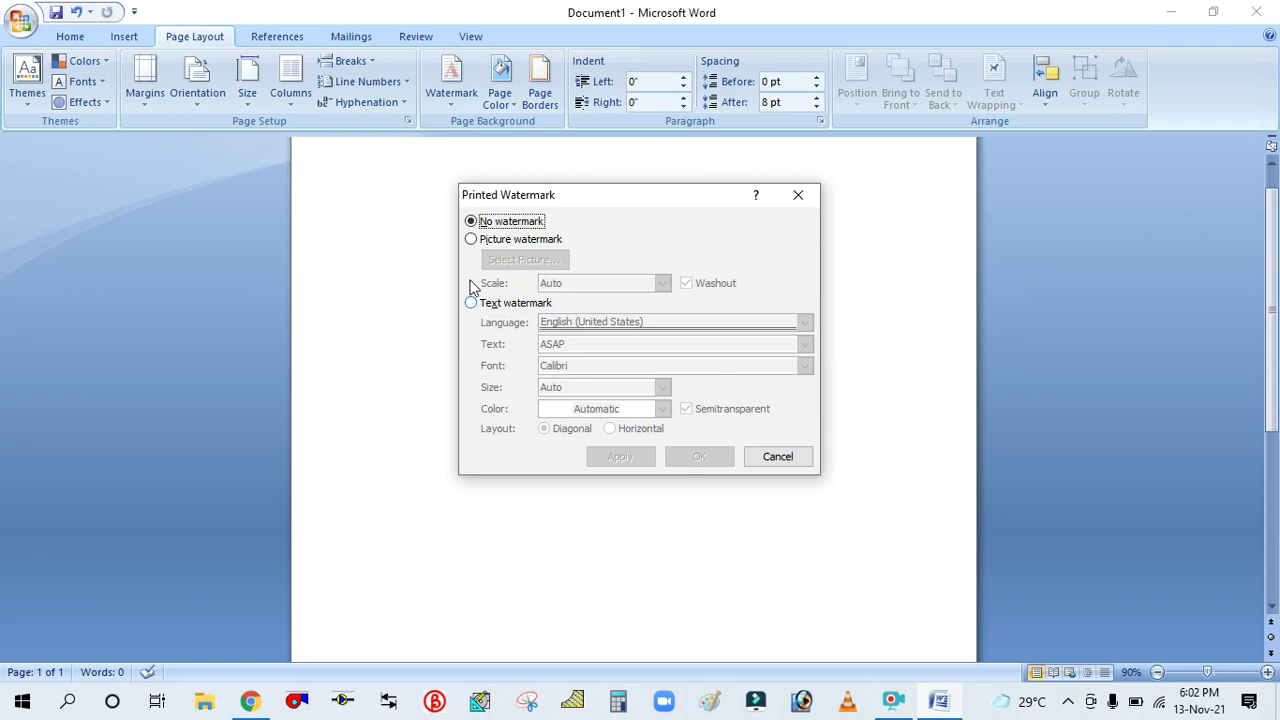
pyautogui.click(471, 222)
pyautogui.click(473, 306)
# - Keep English (United States) and replace the ASAP watermark text with SUCCESS ENGINEERING OFFICIAL
pyautogui.click(588, 344)
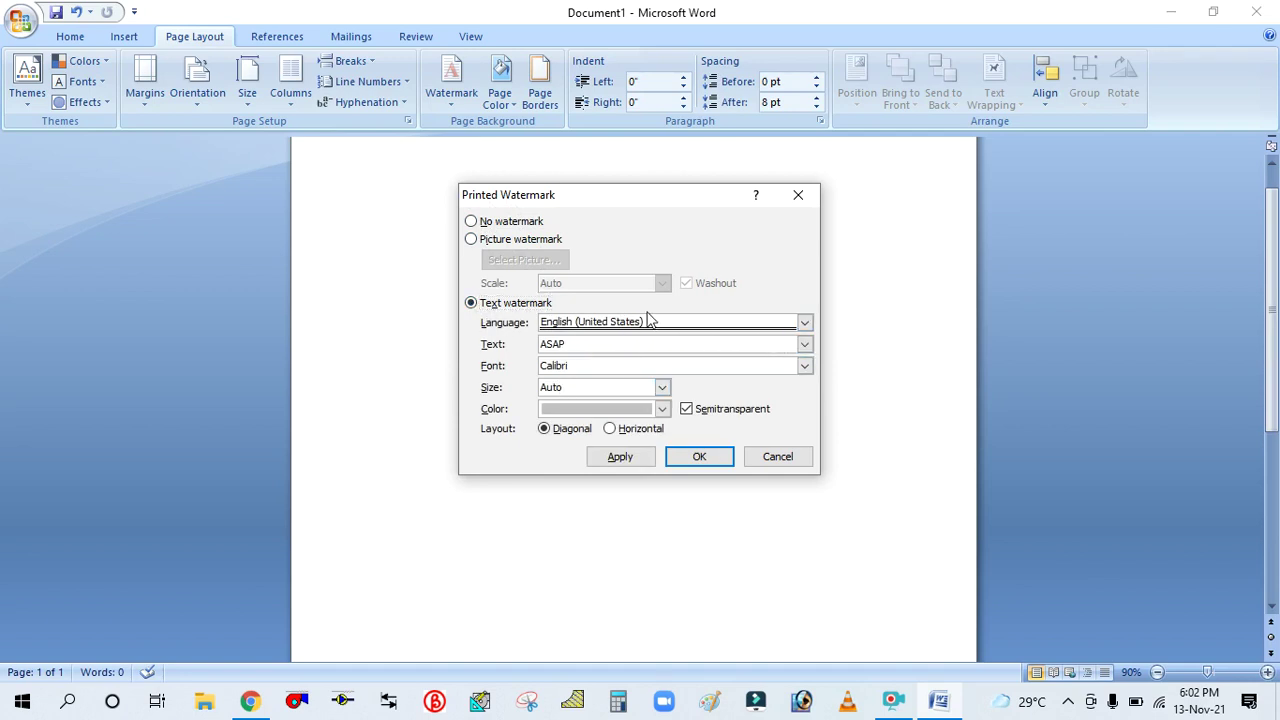
pyautogui.click(805, 322)
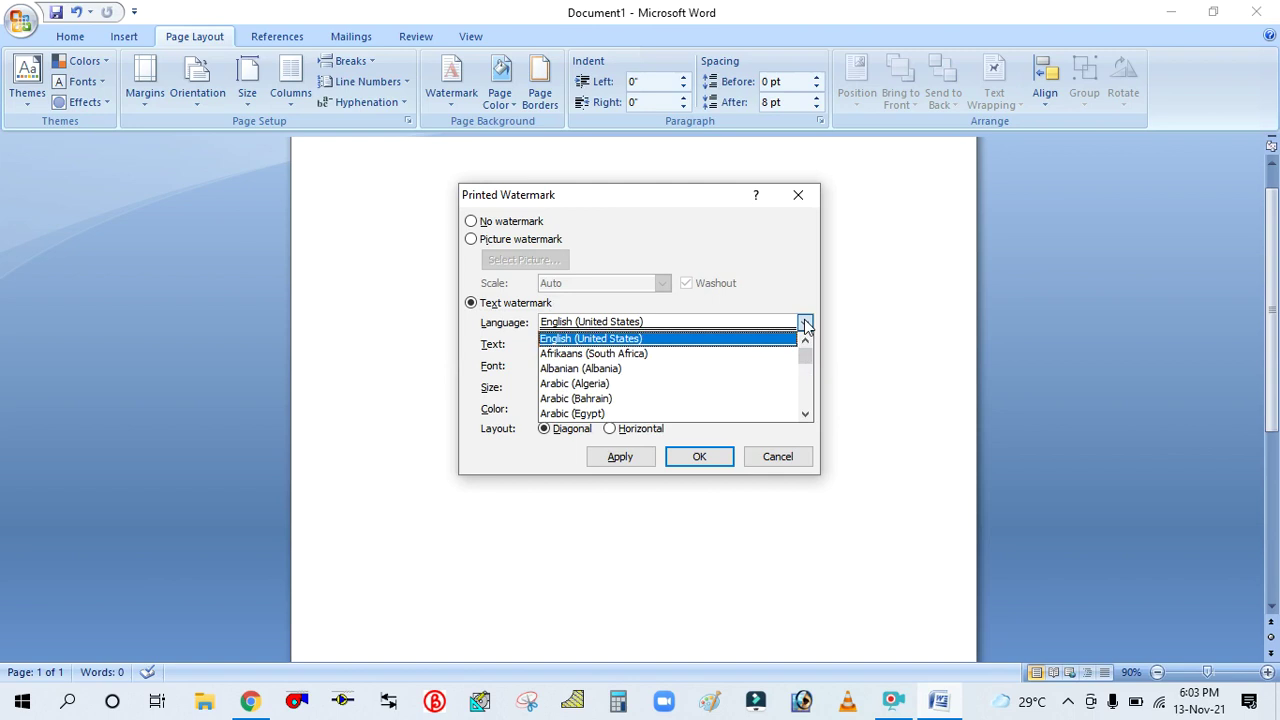
pyautogui.click(805, 322)
pyautogui.click(584, 341)
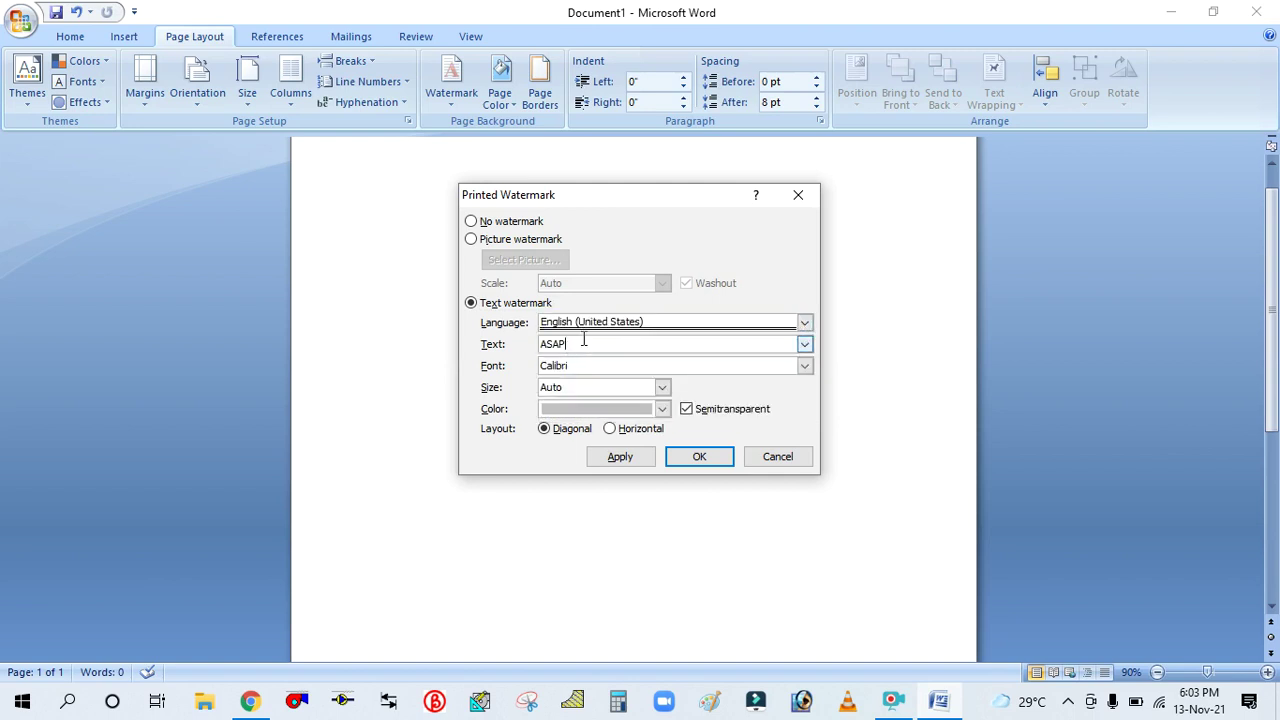
pyautogui.moveTo(584, 341); pyautogui.dragTo(549, 341)
pyautogui.click(542, 342)
pyautogui.moveTo(578, 343); pyautogui.dragTo(523, 346)
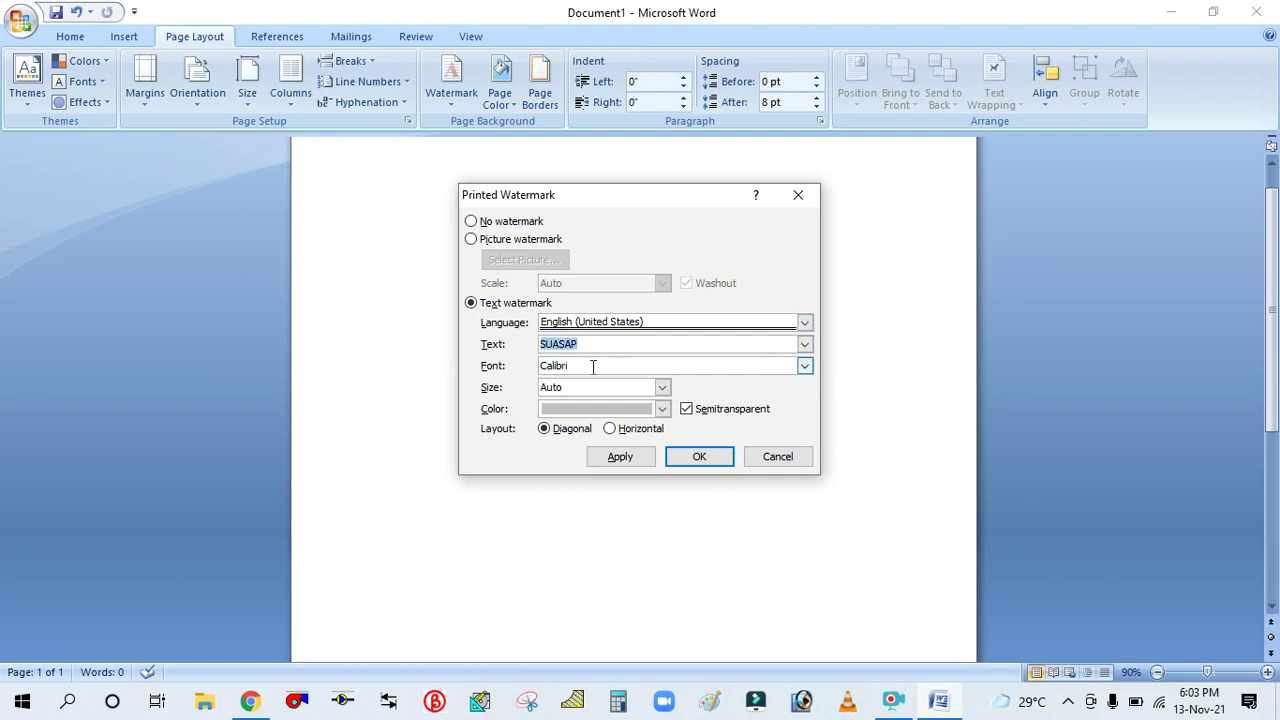
pyautogui.write('SU')
# - Choose Times New Roman as the watermark font, keeping the size at Auto
pyautogui.click(807, 367)
pyautogui.scroll(-2, 700, 420)
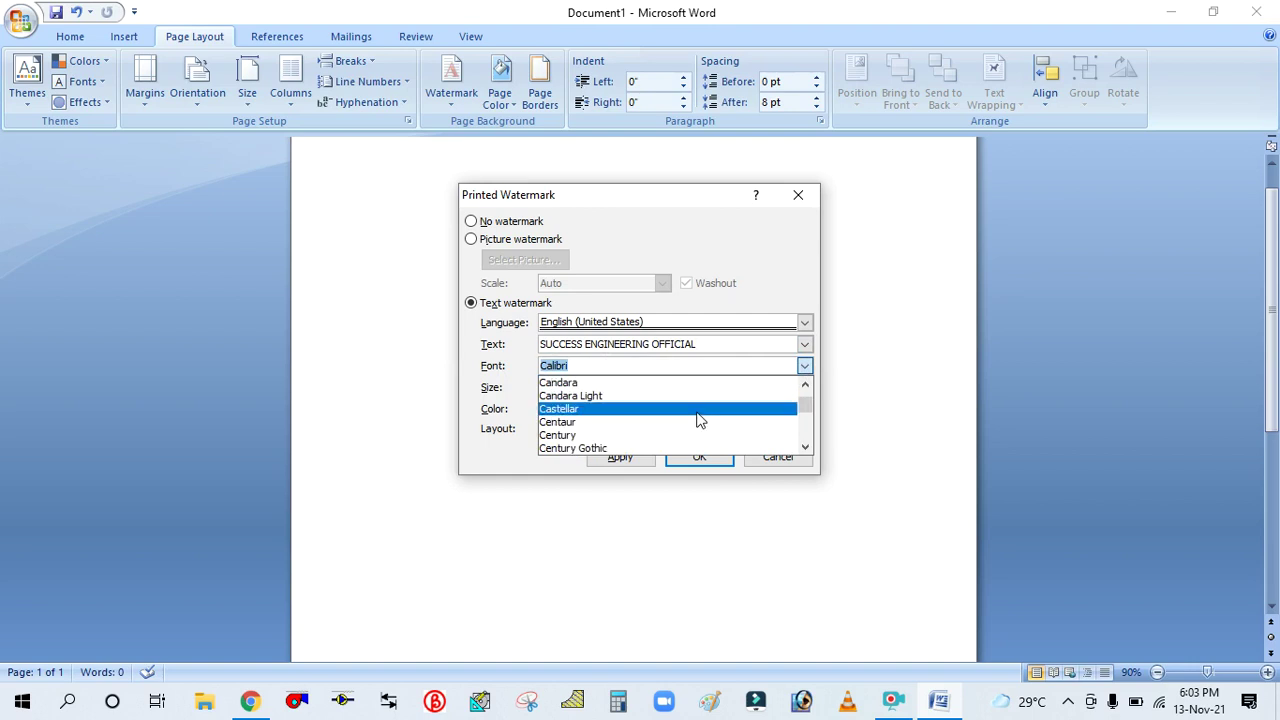
pyautogui.write('T')
pyautogui.scroll(-3, 640, 415)
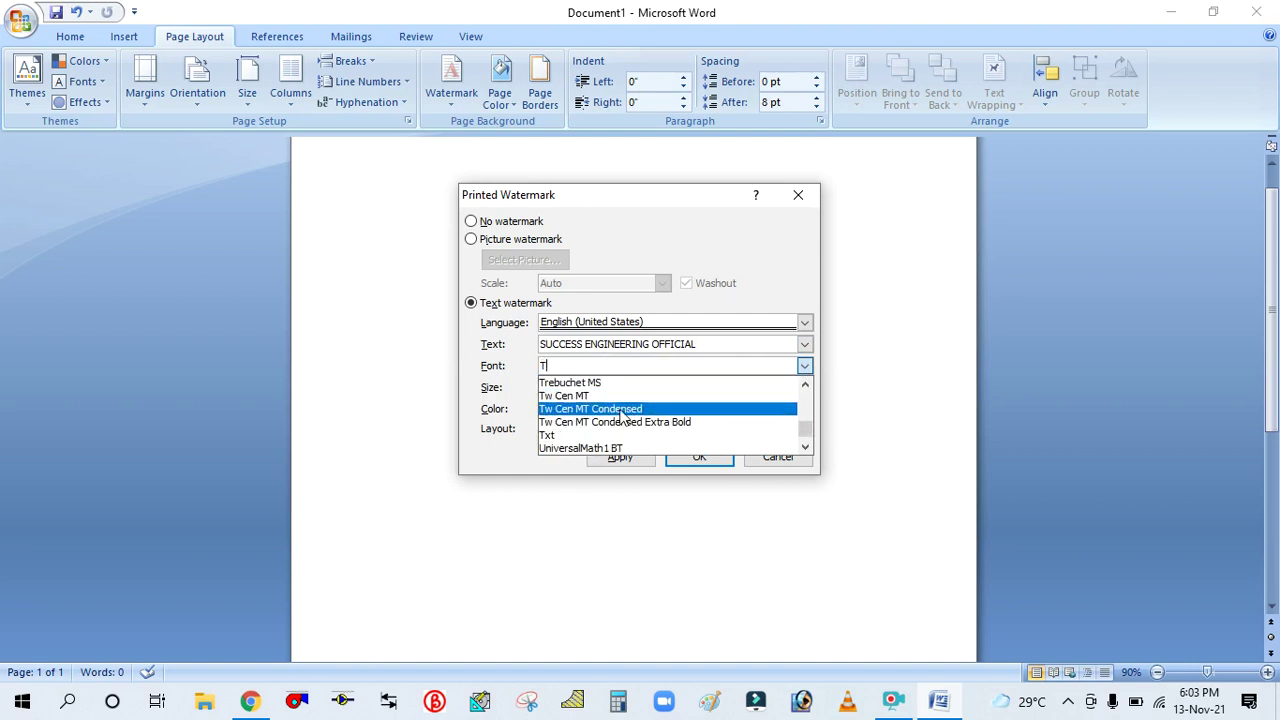
pyautogui.scroll(1, 617, 420)
pyautogui.scroll(-4, 613, 410)
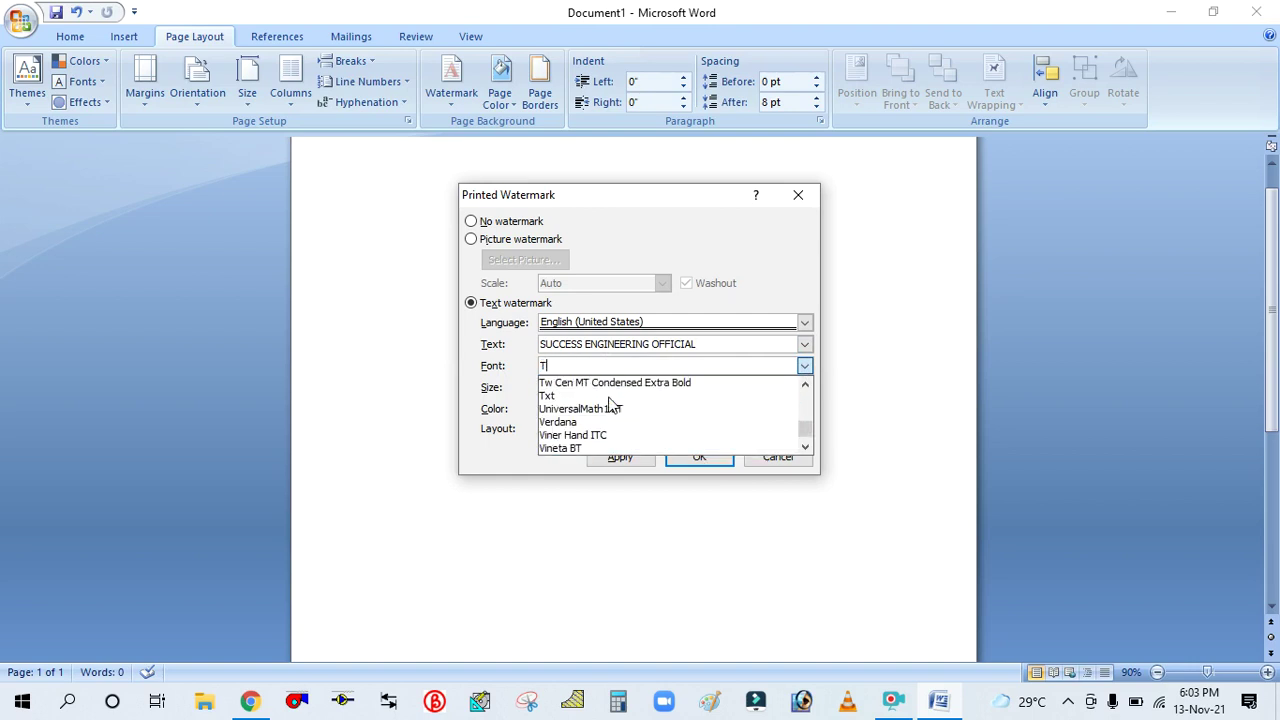
pyautogui.scroll(4, 612, 405)
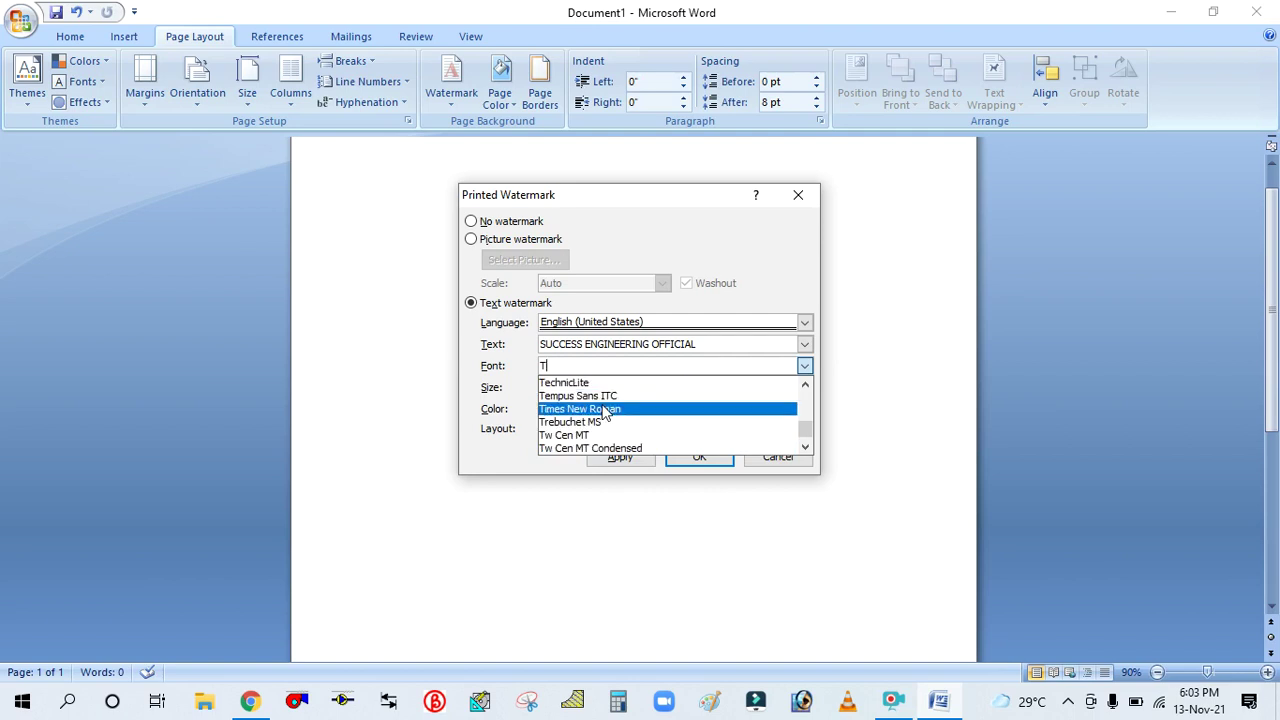
pyautogui.click(604, 409)
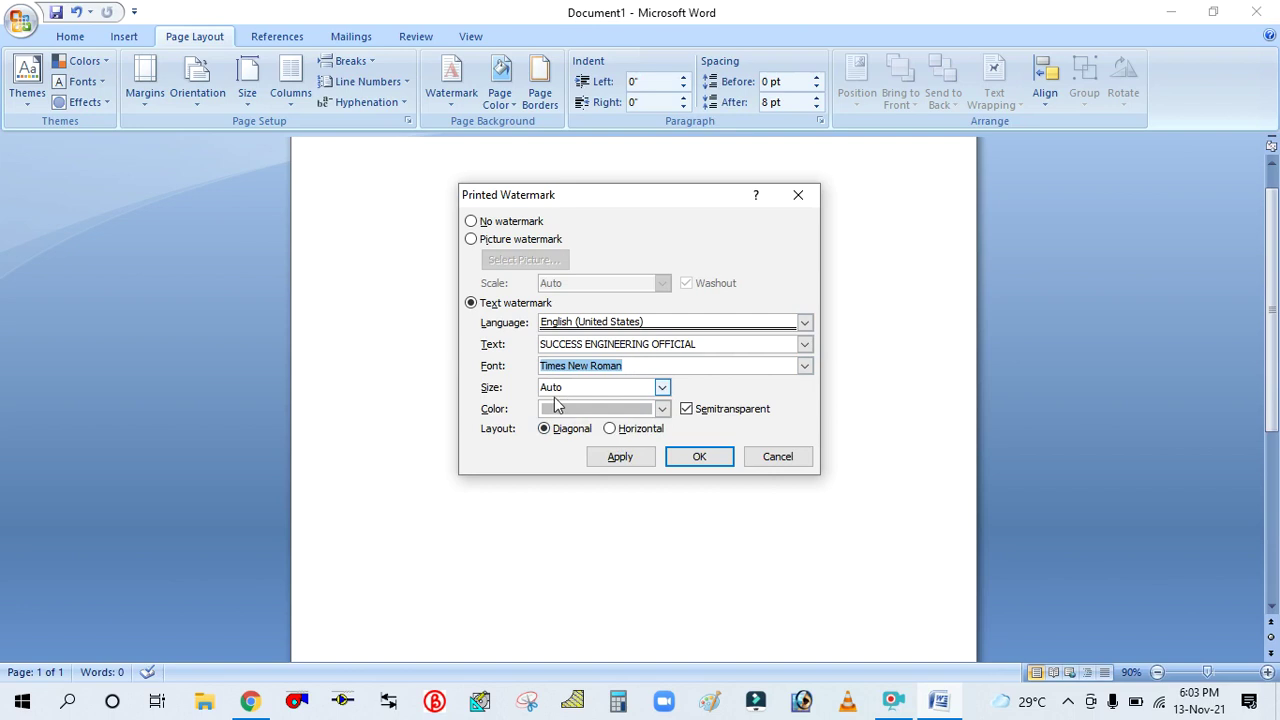
pyautogui.click(661, 388)
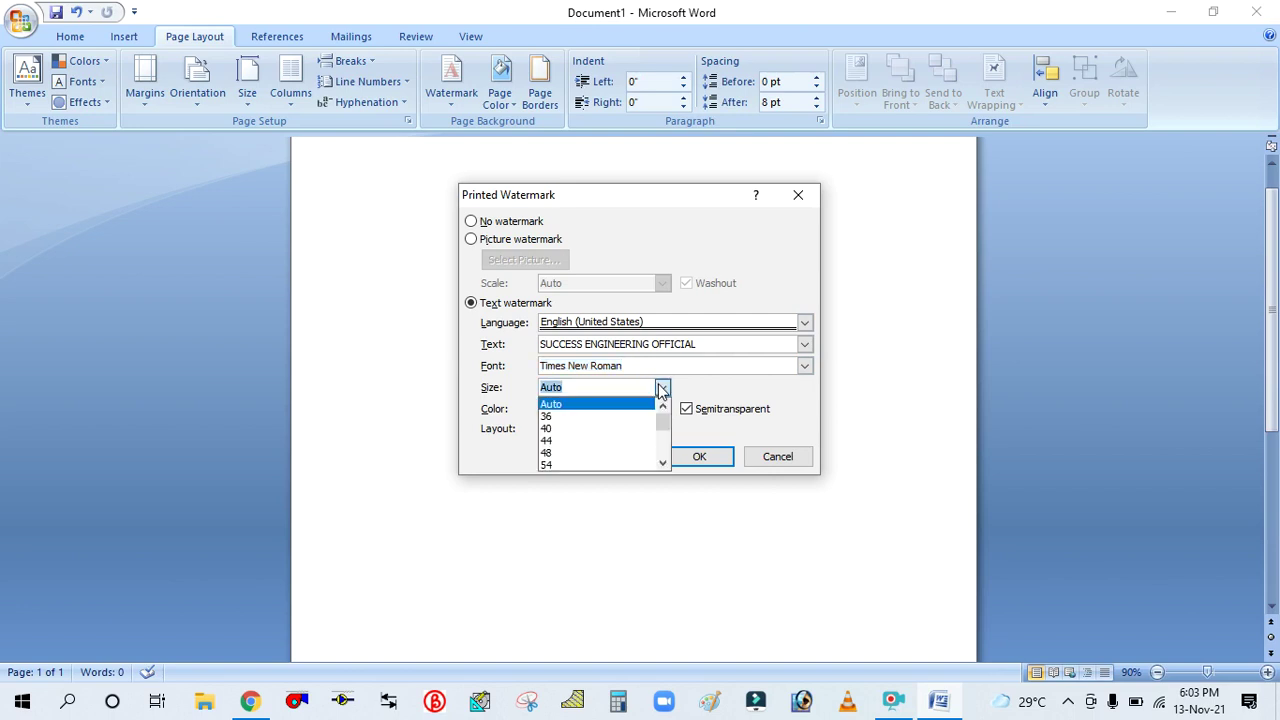
pyautogui.click(661, 388)
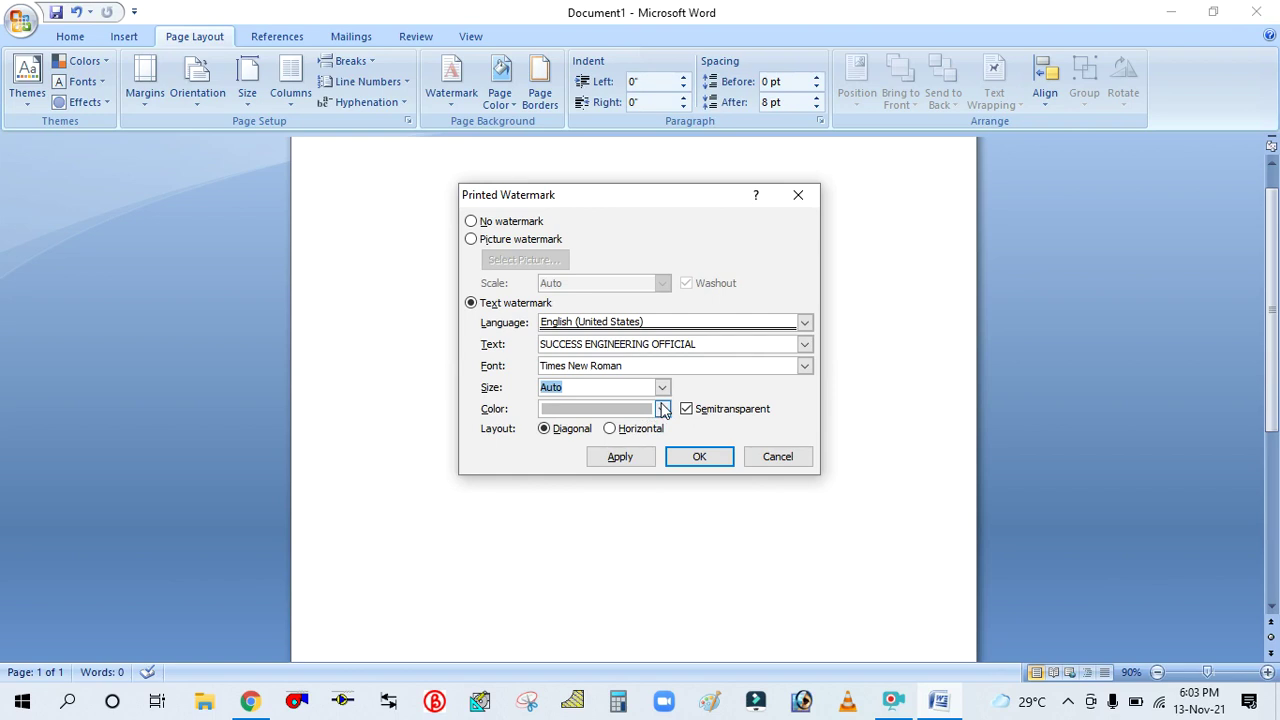
pyautogui.click(663, 409)
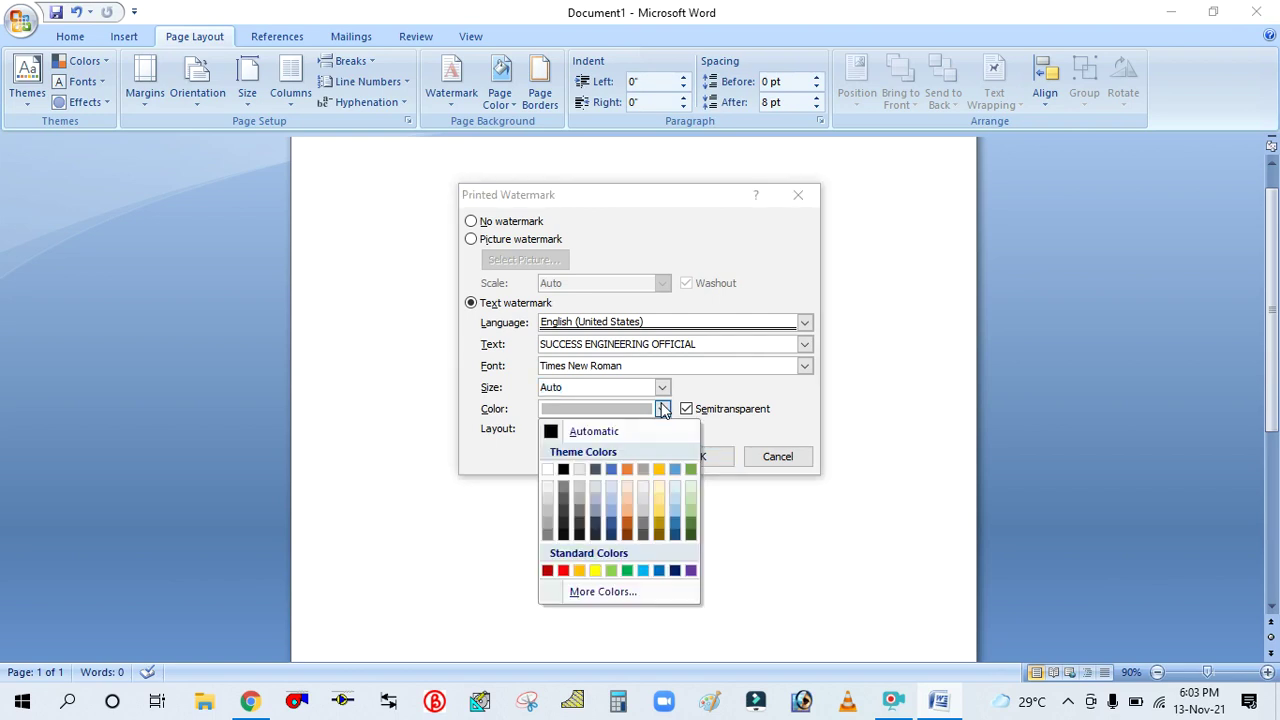
# - Change the watermark colour from light green to light yellow and apply it
pyautogui.click(690, 487)
pyautogui.click(663, 409)
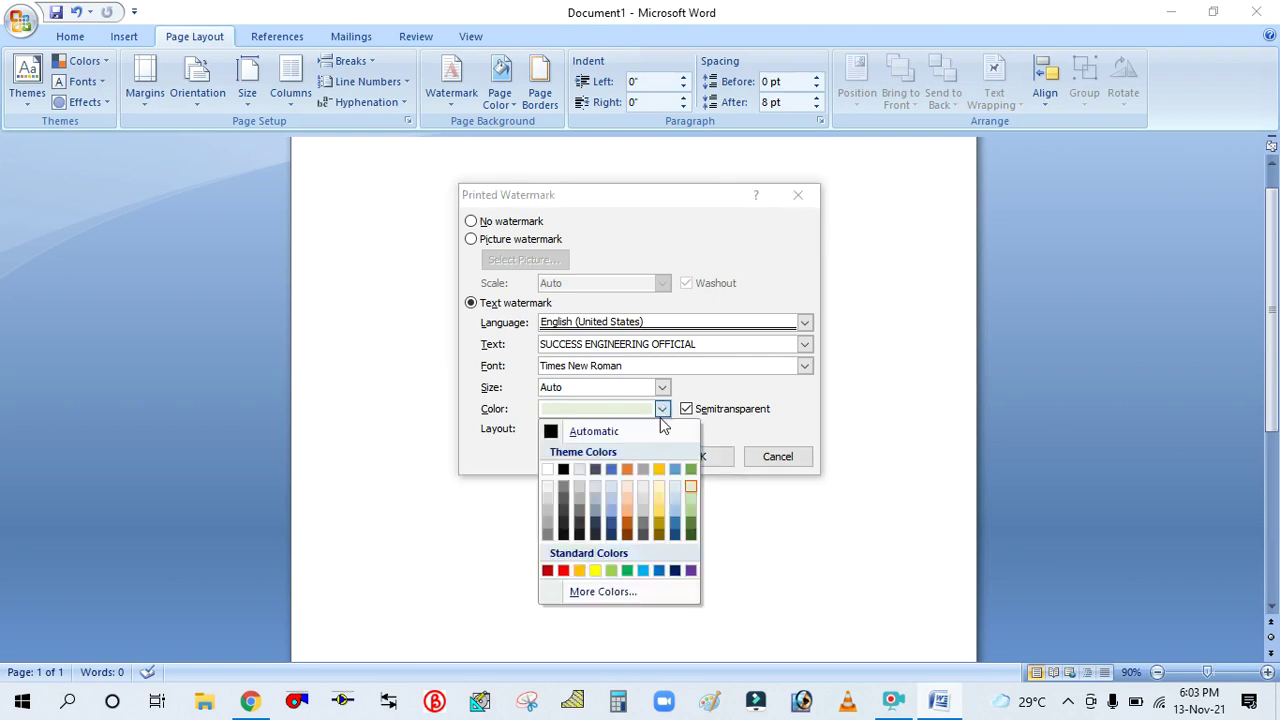
pyautogui.click(654, 485)
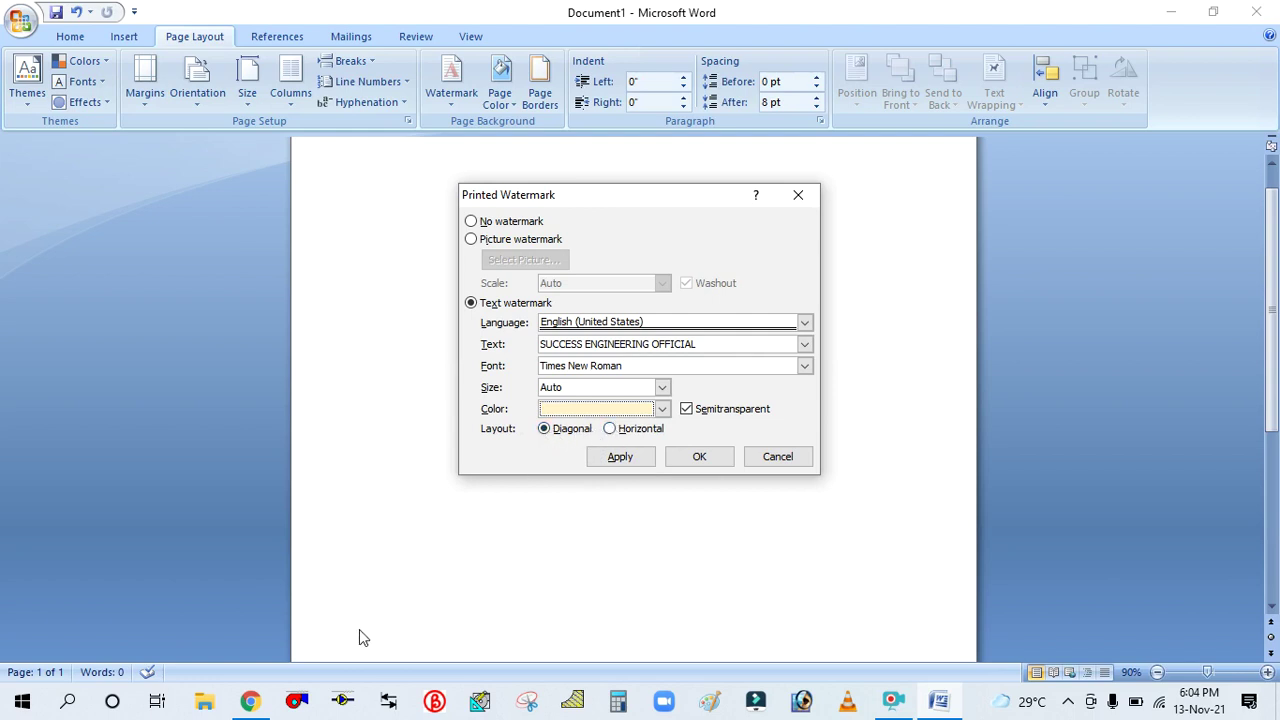
pyautogui.click(620, 459)
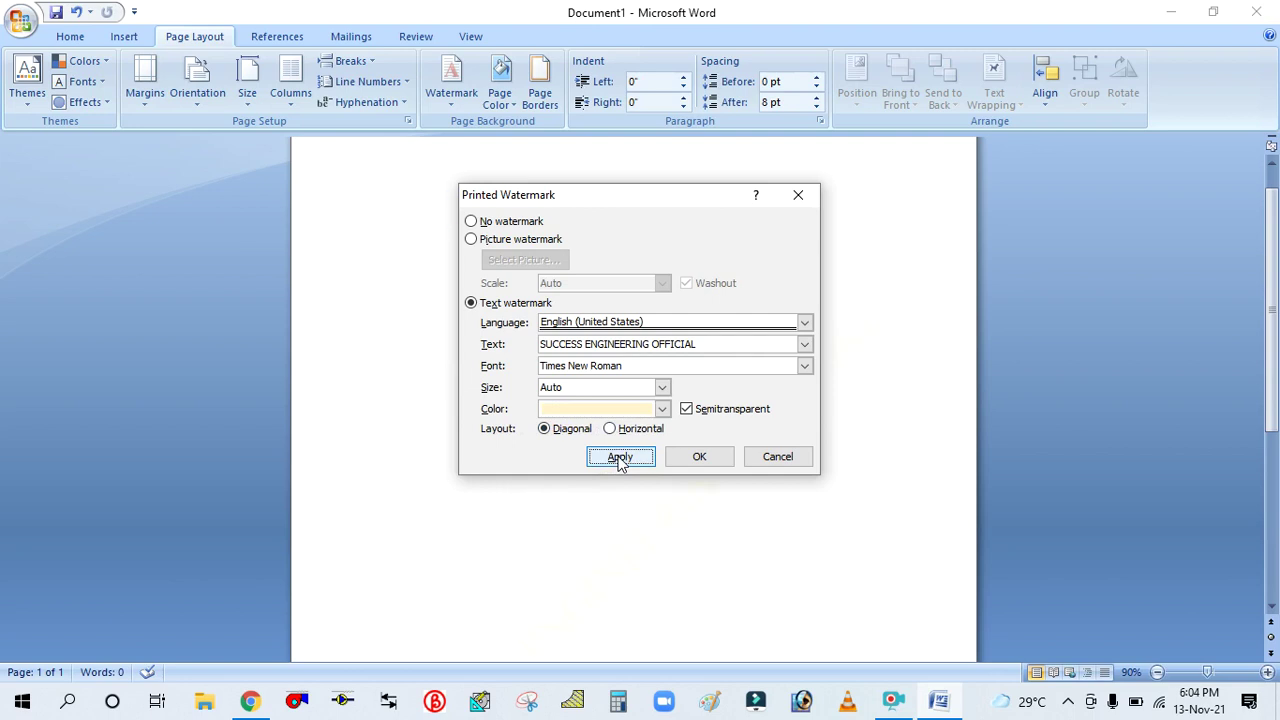
# - Close the Printed Watermark dialog and scroll to view the pale SUCCESS ENGINEERING OFFICIAL watermark
pyautogui.click(765, 457)
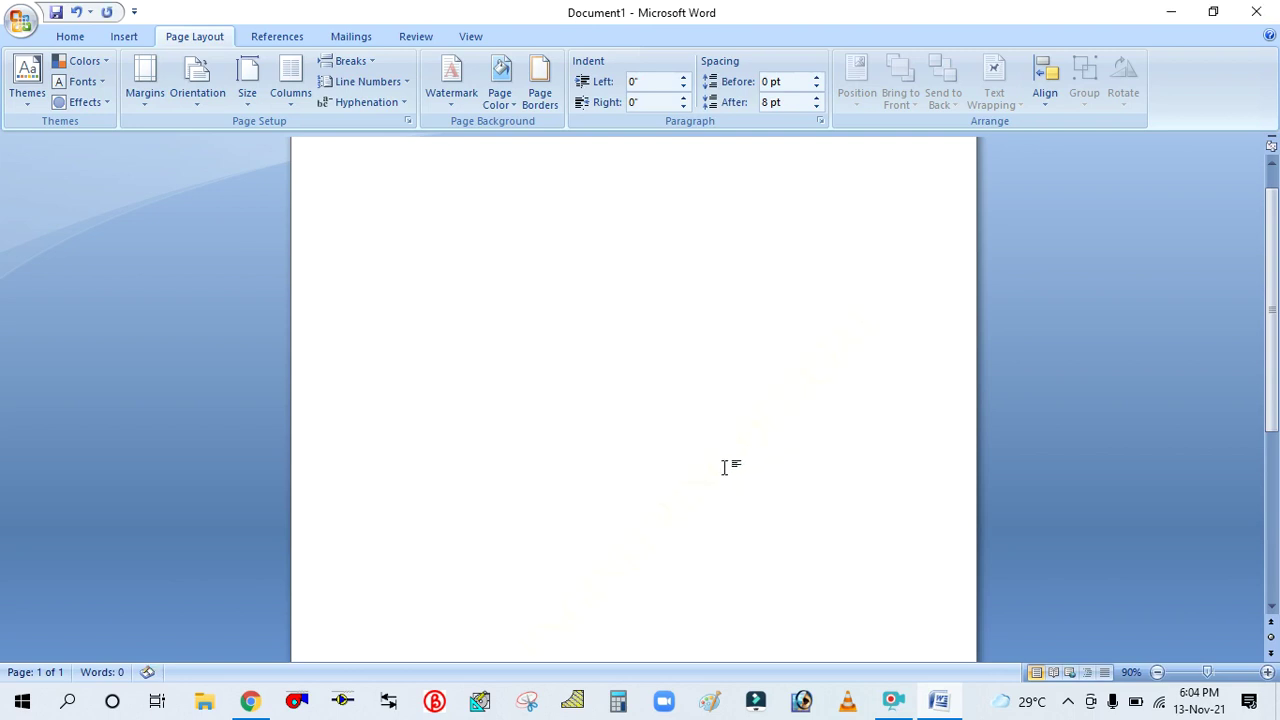
pyautogui.scroll(-5, 661, 434)
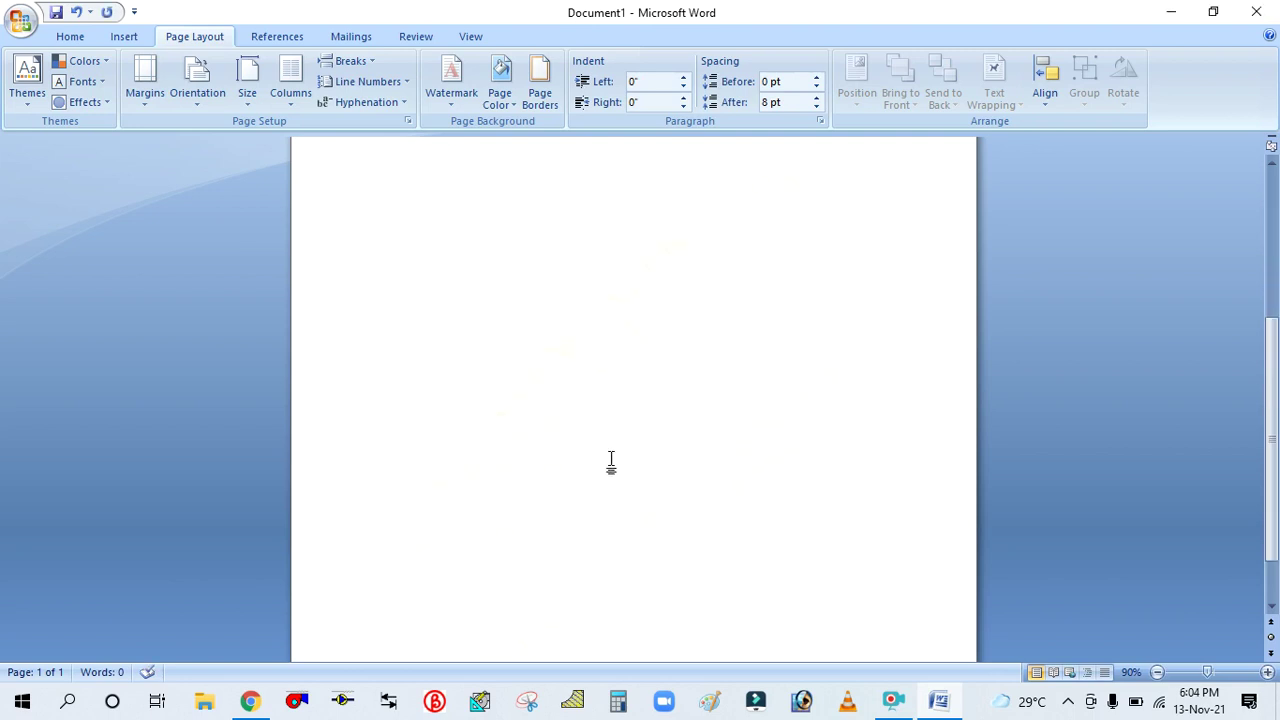
pyautogui.scroll(4, 568, 376)
pyautogui.scroll(-4, 568, 377)
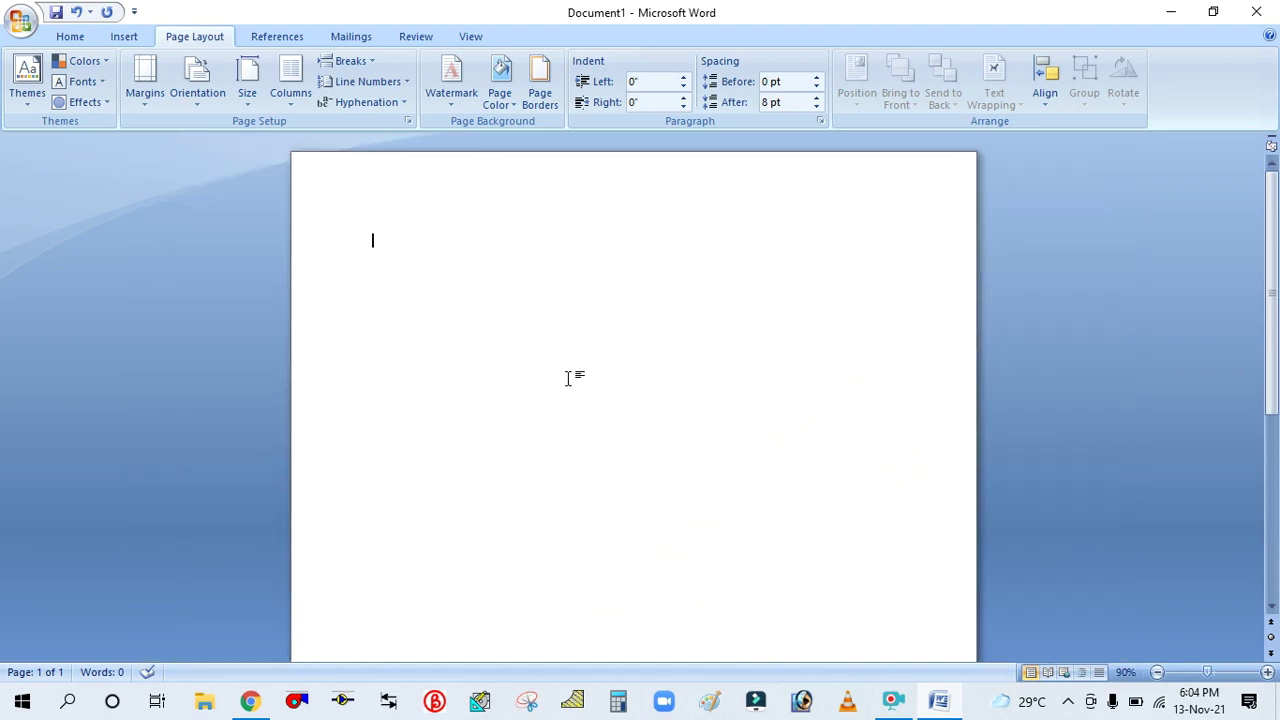
pyautogui.scroll(-2, 568, 377)
pyautogui.scroll(-1, 626, 493)
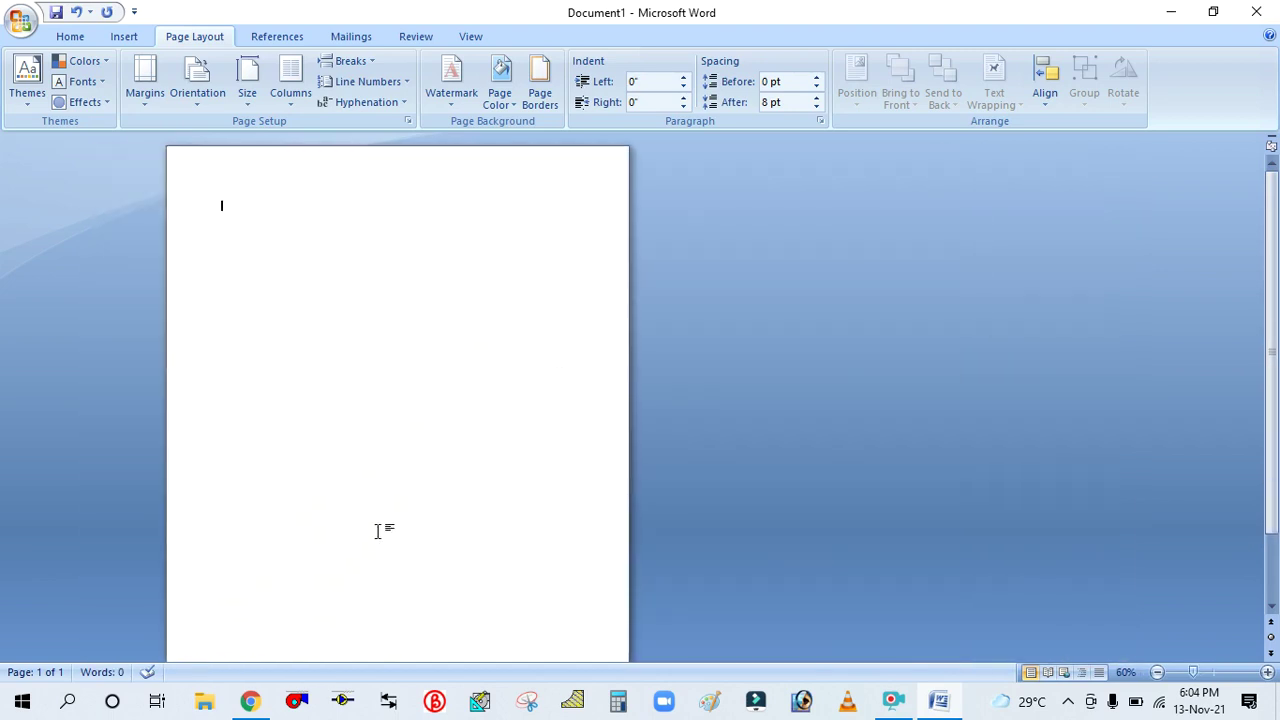
# - Set the SUCCESS ENGINEERING OFFICIAL watermark colour to Automatic, apply it, and close the dialog
pyautogui.click(451, 105)
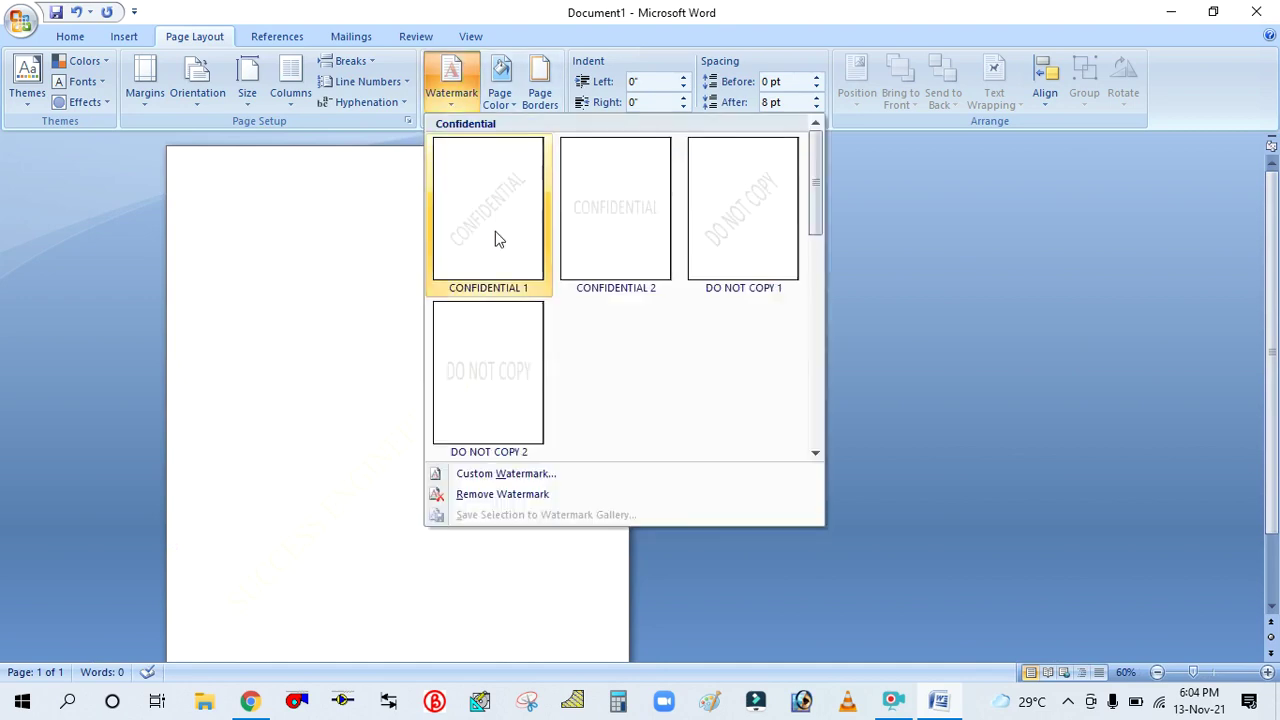
pyautogui.click(471, 474)
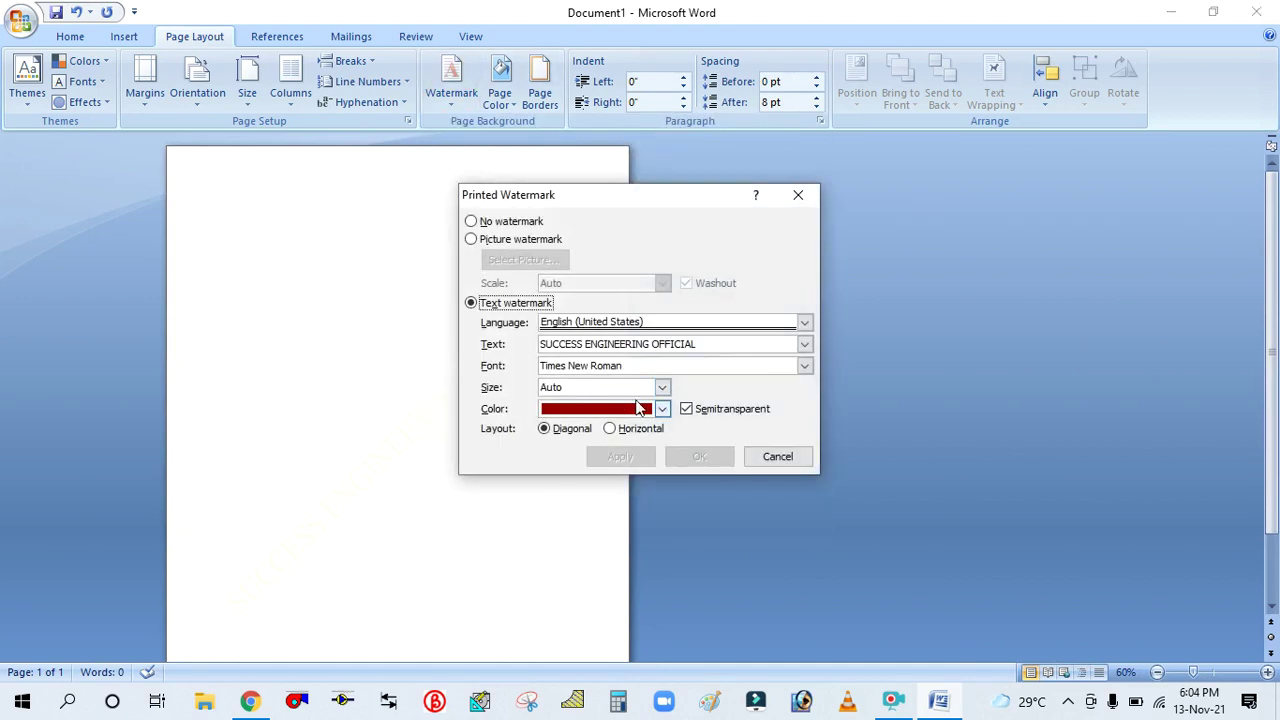
pyautogui.click(660, 410)
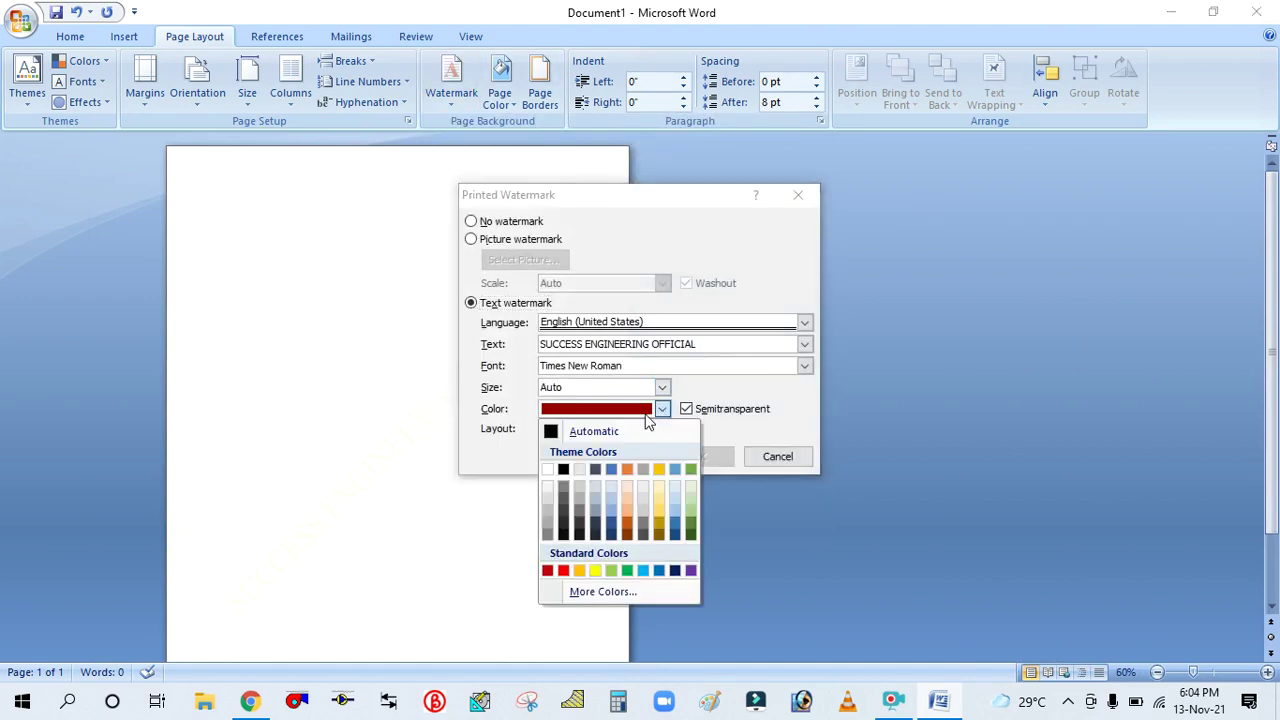
pyautogui.click(553, 432)
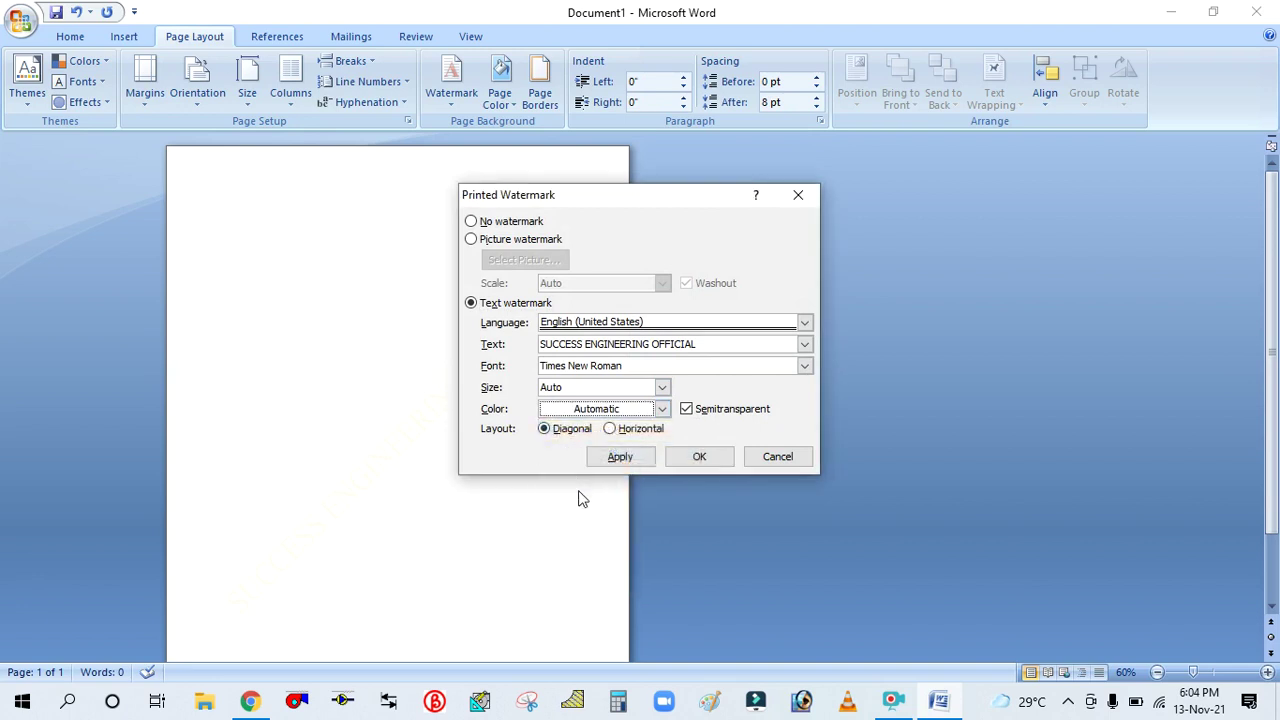
pyautogui.click(661, 409)
pyautogui.click(598, 433)
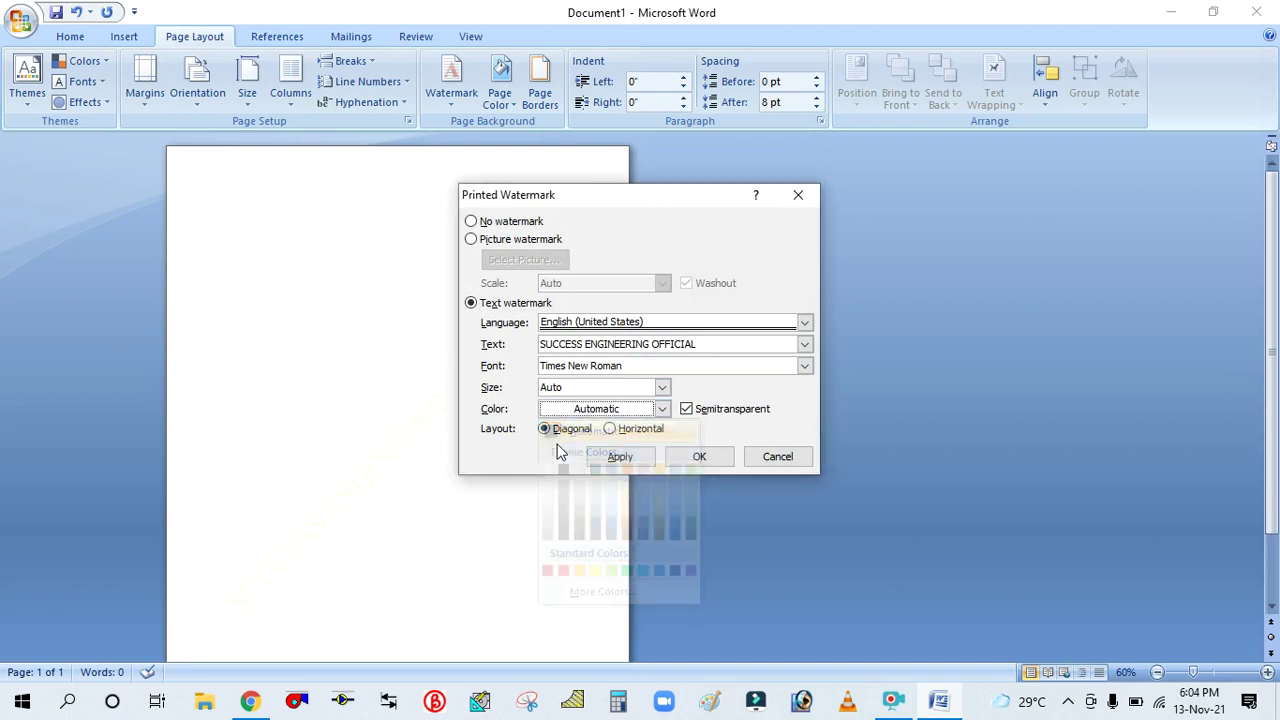
pyautogui.click(620, 458)
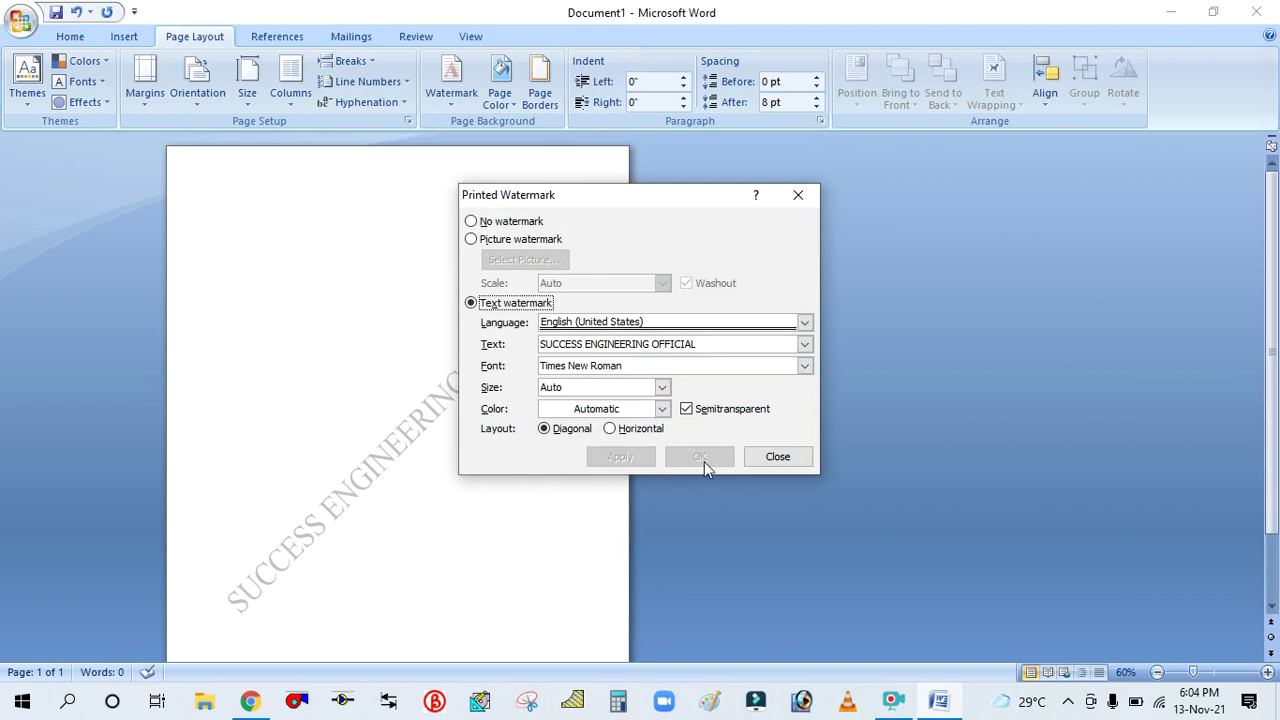
pyautogui.click(776, 458)
pyautogui.scroll(-1, 495, 440)
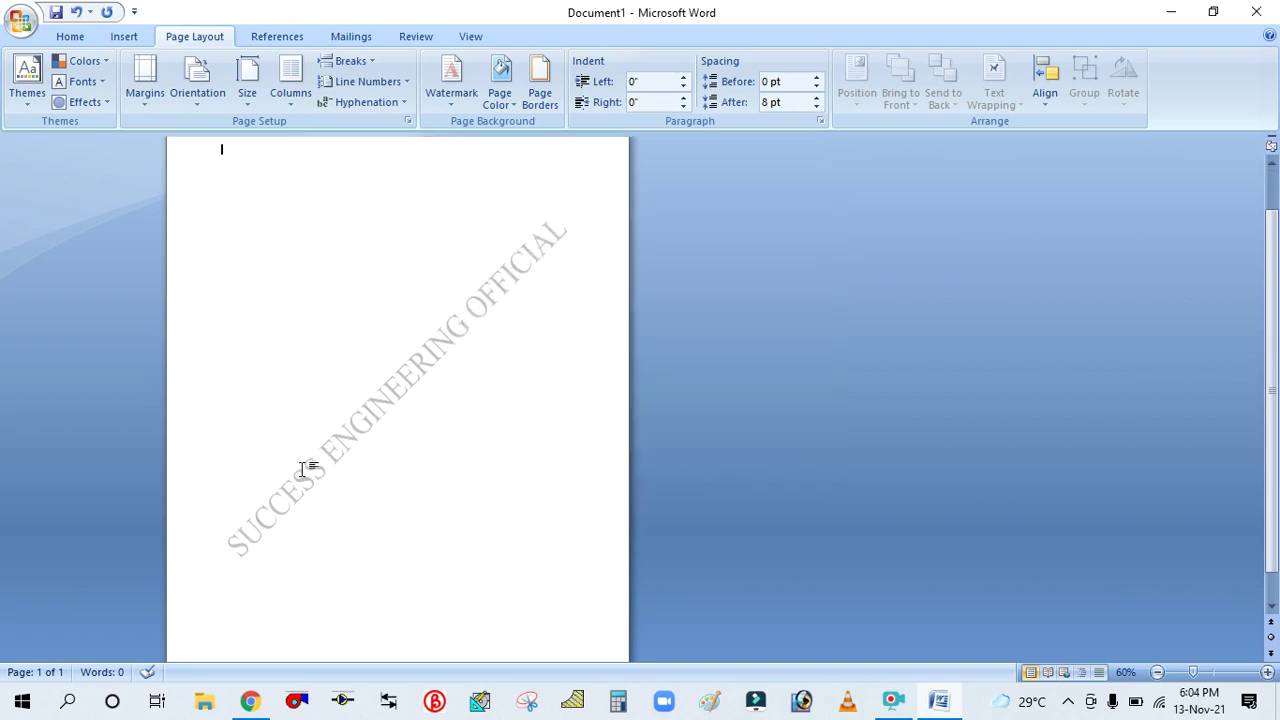
pyautogui.keyDown('ctrl'); pyautogui.scroll(1, 306, 466); pyautogui.keyUp('ctrl')
pyautogui.scroll(-2, 430, 430)
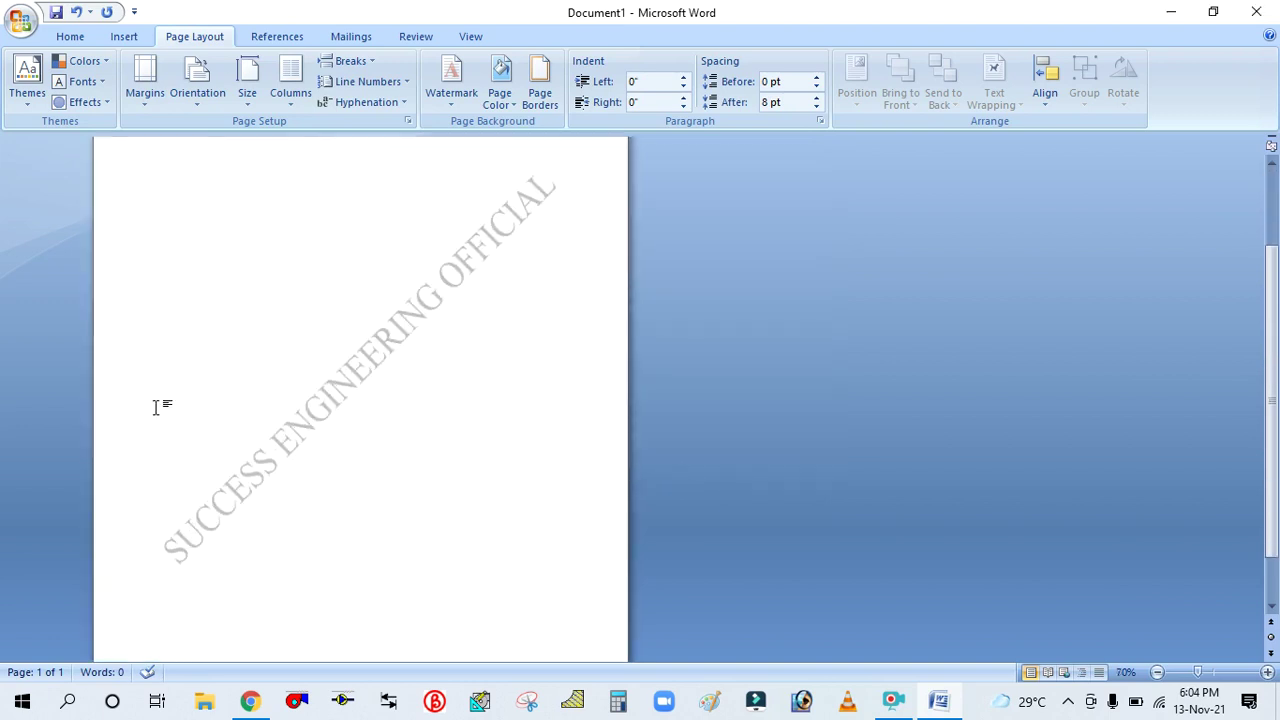
pyautogui.scroll(1, 180, 384)
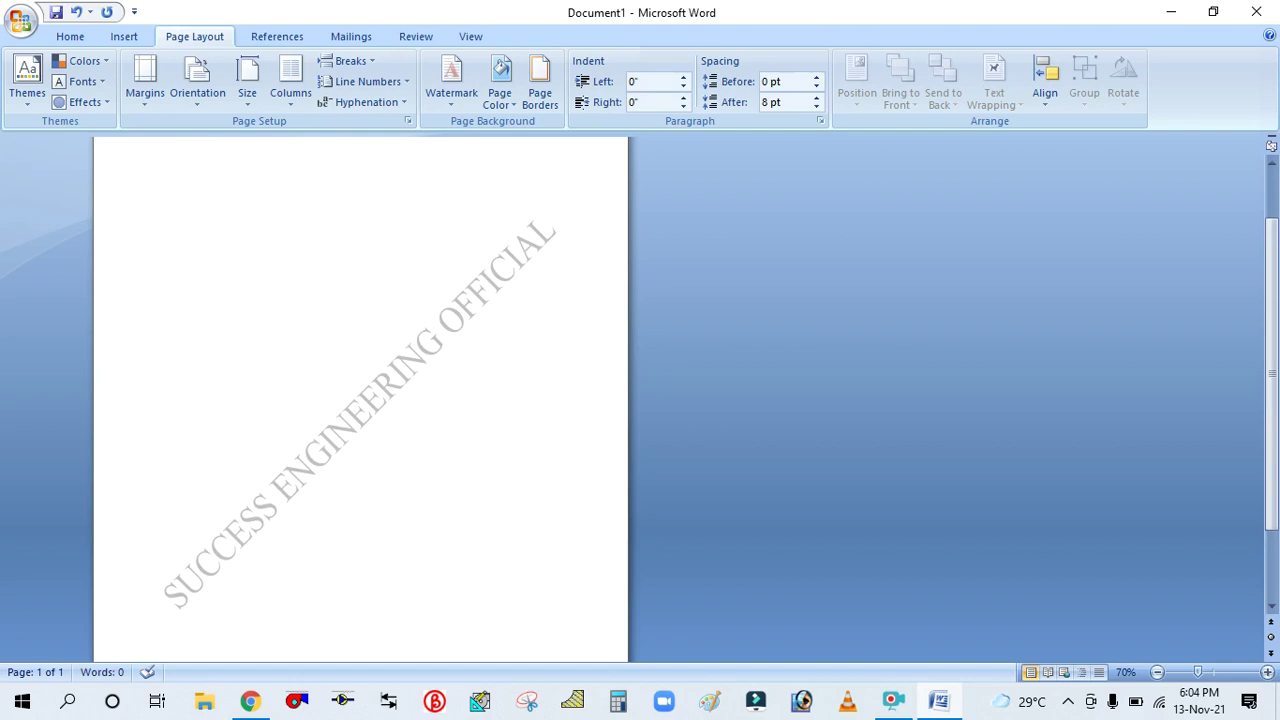
# - Type the line 'SUCEESS ENGINEERNG OFFICIAL', correcting the final word's ending
pyautogui.write('ess engineerng office')
pyautogui.press('BackSpace')
pyautogui.write('ial')
# - Enlarge the SUCEESS ENGINEERNG OFFICIAL line to 72 pt with Grow Font
pyautogui.moveTo(290, 314); pyautogui.dragTo(161, 302)
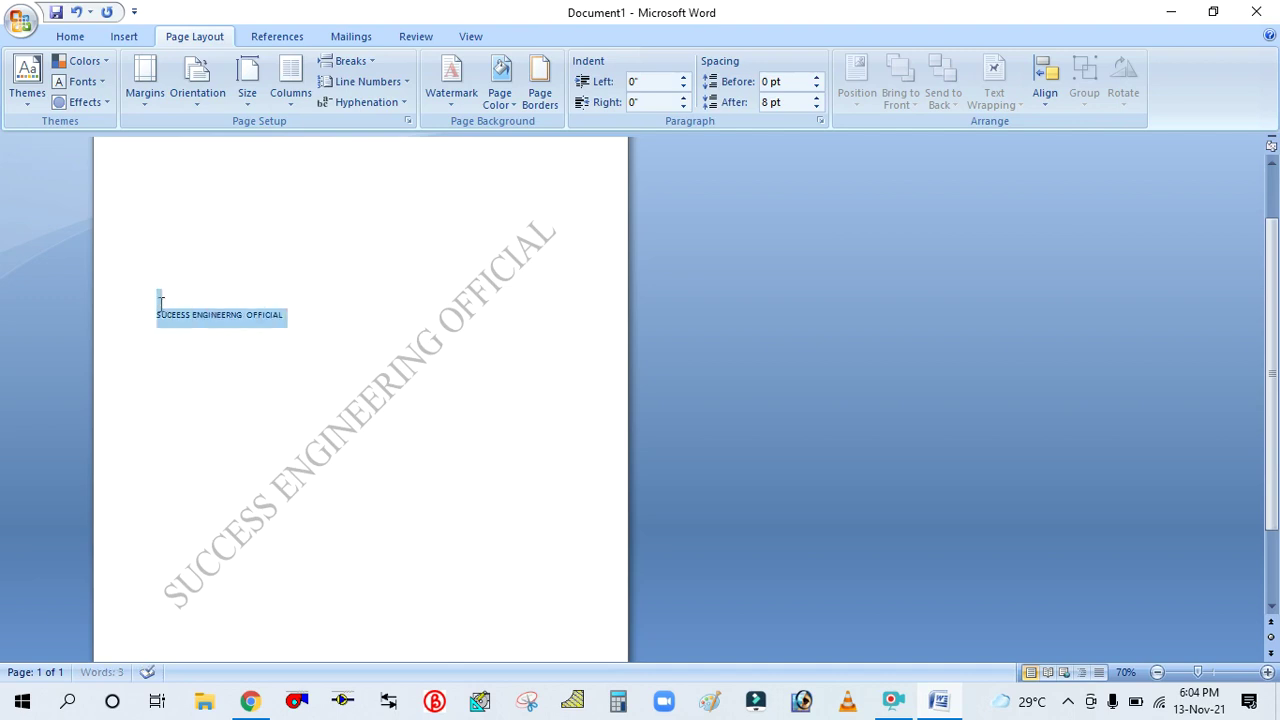
pyautogui.click(83, 37)
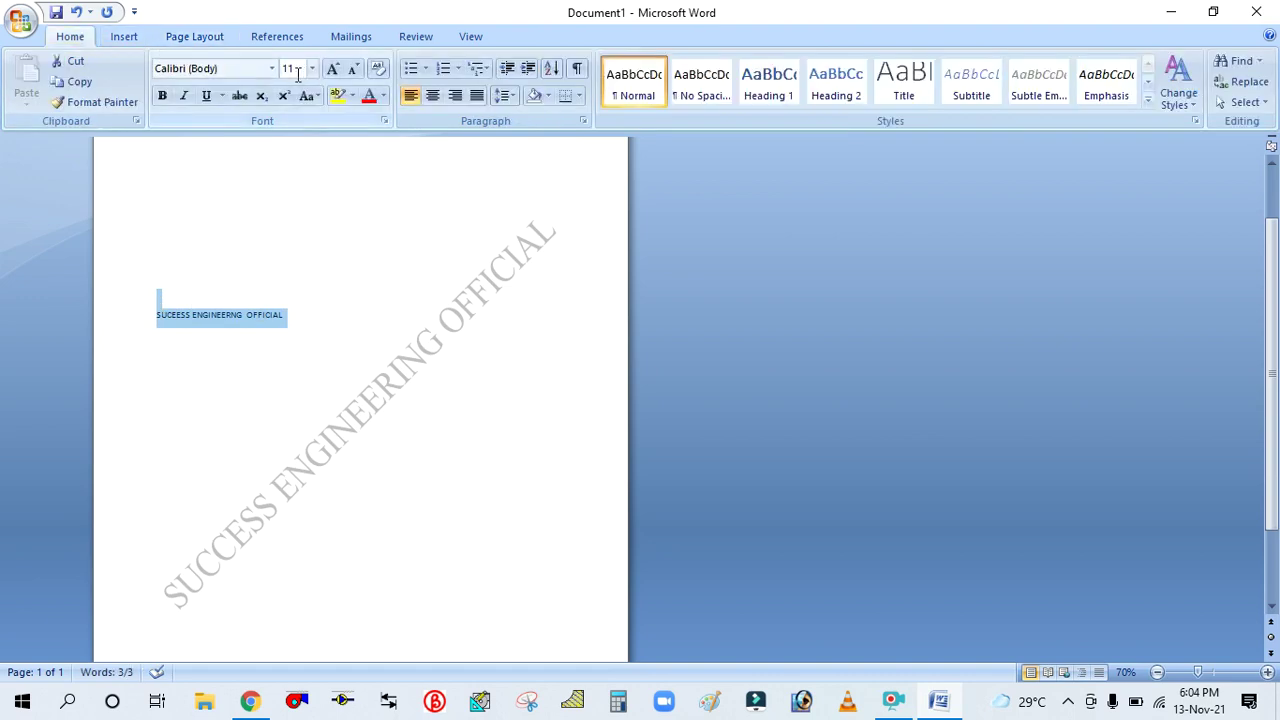
pyautogui.click(337, 74)
pyautogui.click(337, 74)
pyautogui.click(337, 74)
pyautogui.click(337, 74)
pyautogui.click(337, 74)
pyautogui.click(337, 74)
pyautogui.click(337, 74)
pyautogui.click(337, 74)
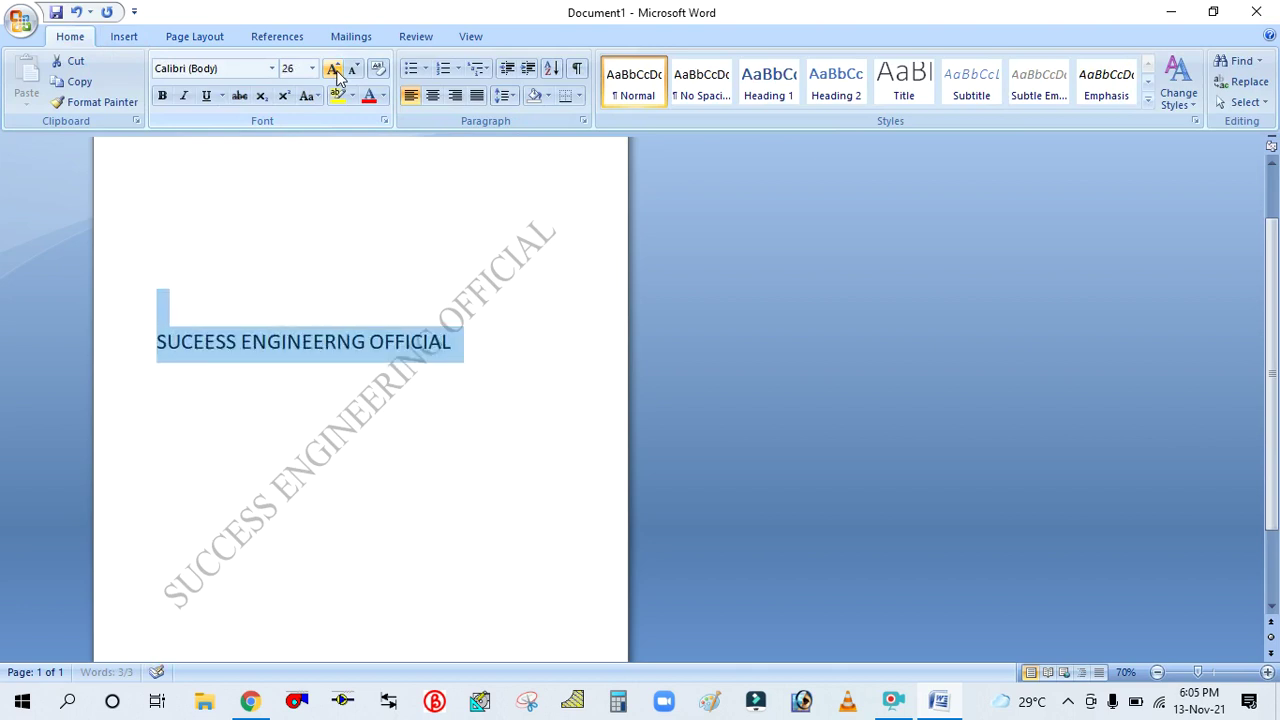
pyautogui.click(337, 74)
pyautogui.click(337, 74)
pyautogui.click(337, 74)
pyautogui.click(337, 74)
pyautogui.click(383, 206)
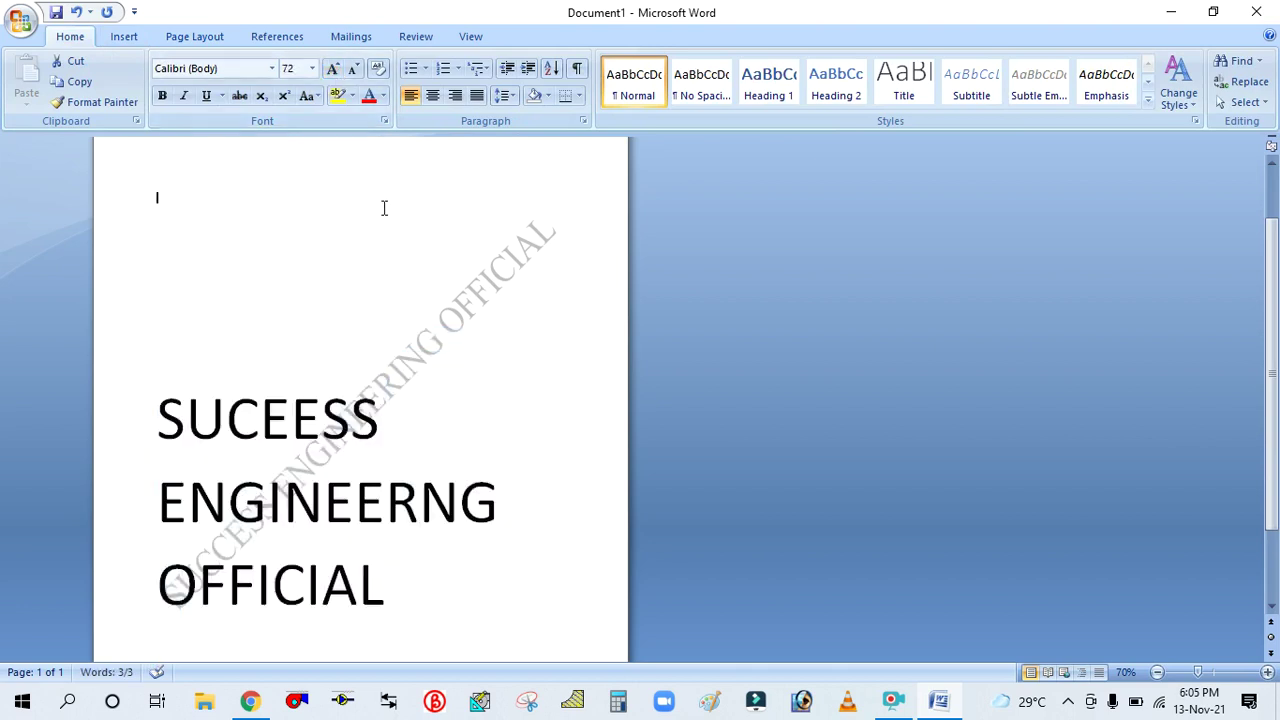
pyautogui.scroll(-1, 379, 256)
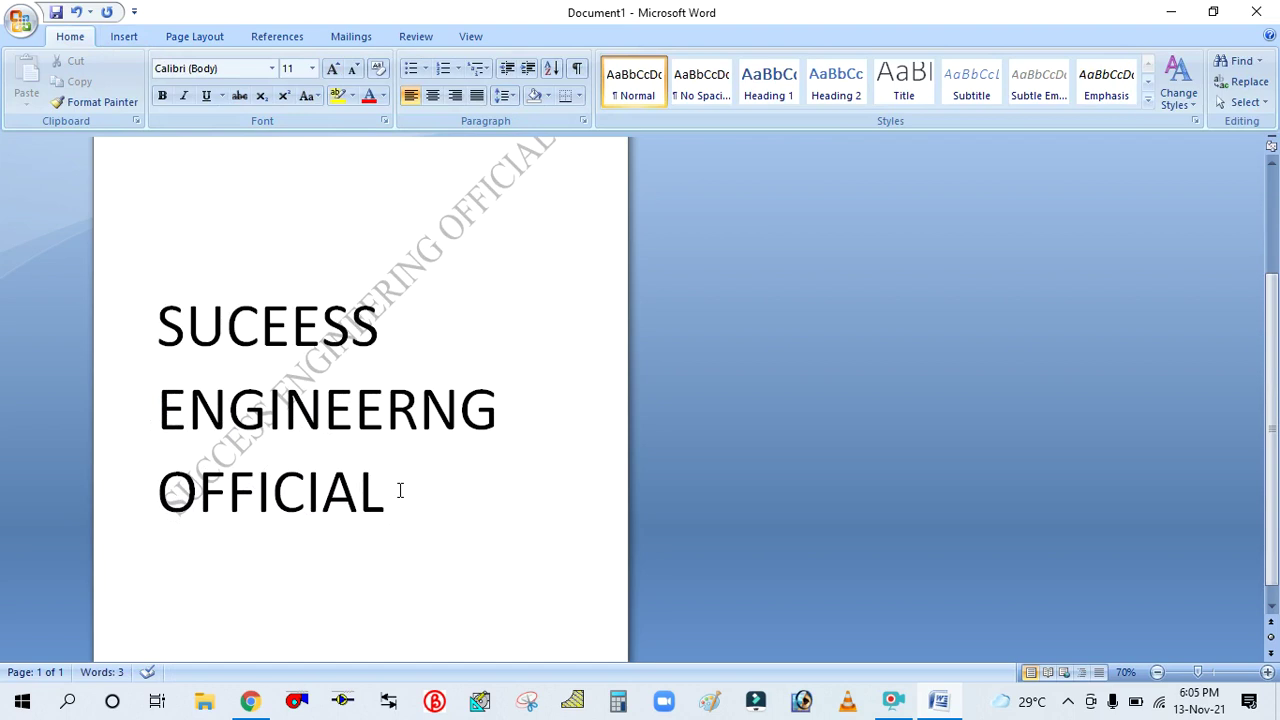
# - Type filler text after OFFICIAL until it spills onto a second page
pyautogui.write('FEIAUFHEDFIEAD')
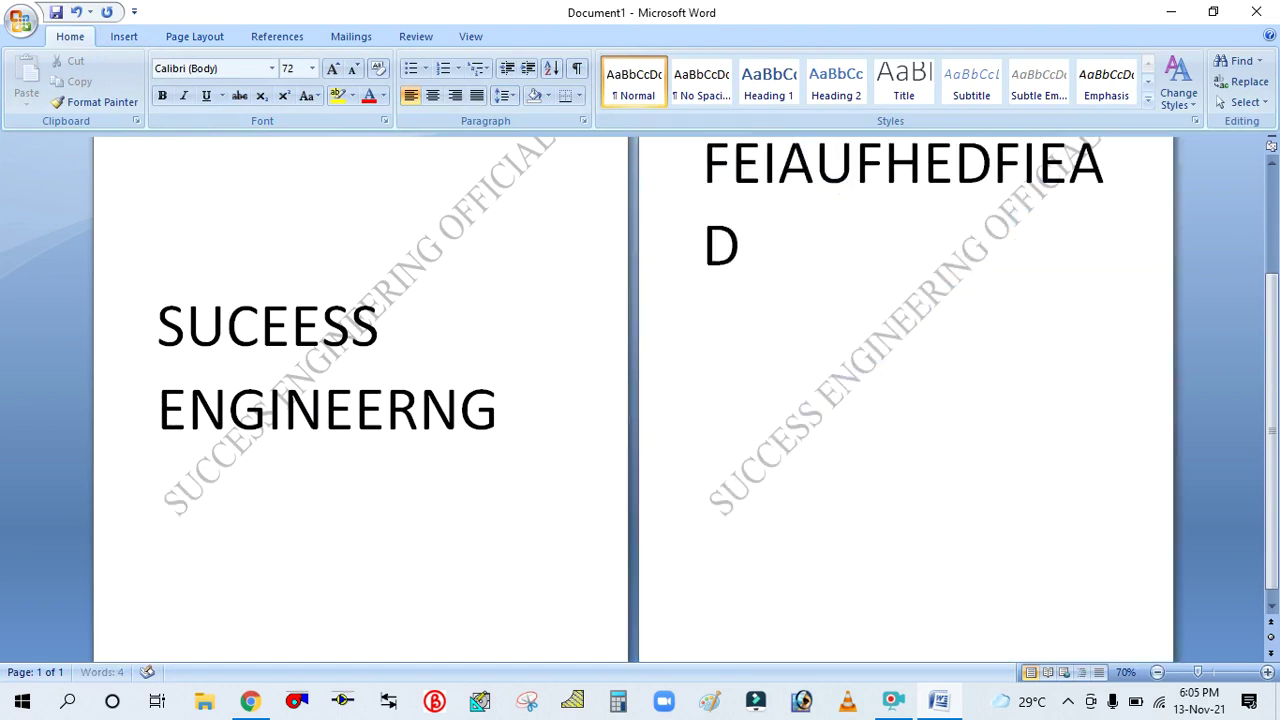
pyautogui.hotkey('ctrl', 'BackSpace')
pyautogui.write('DJVHH')
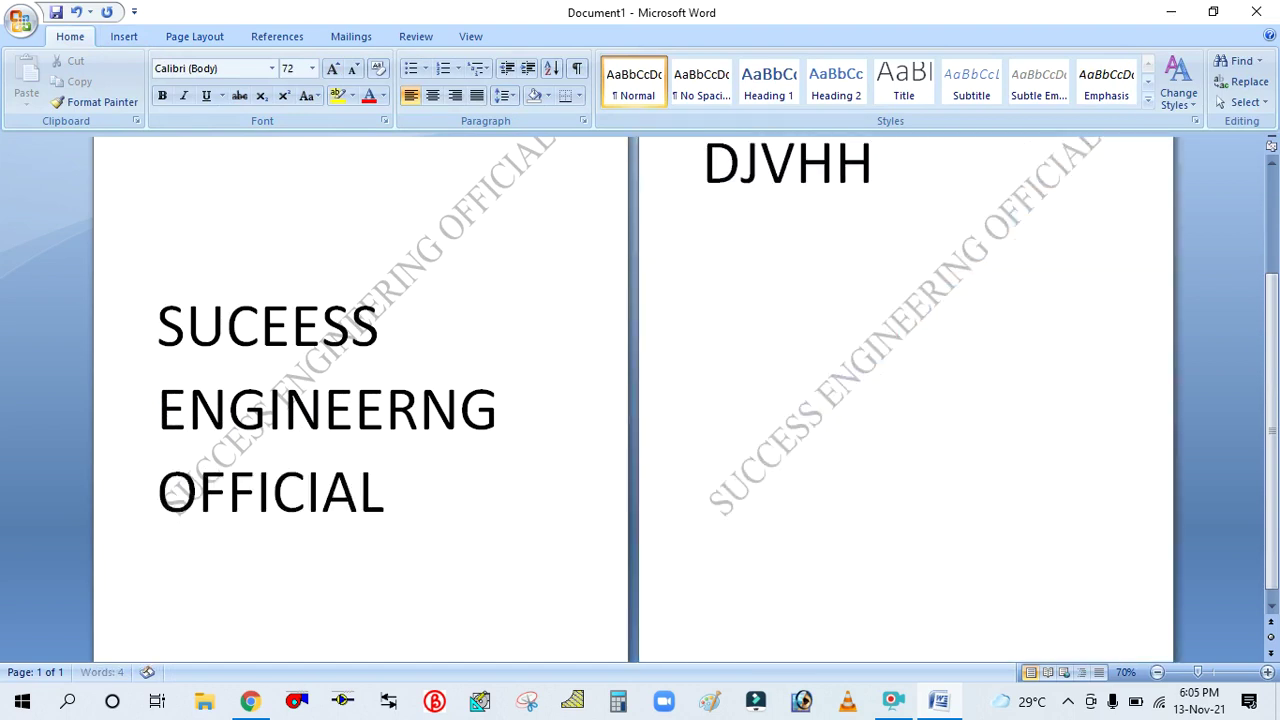
pyautogui.write('GICJXHFVBDH')
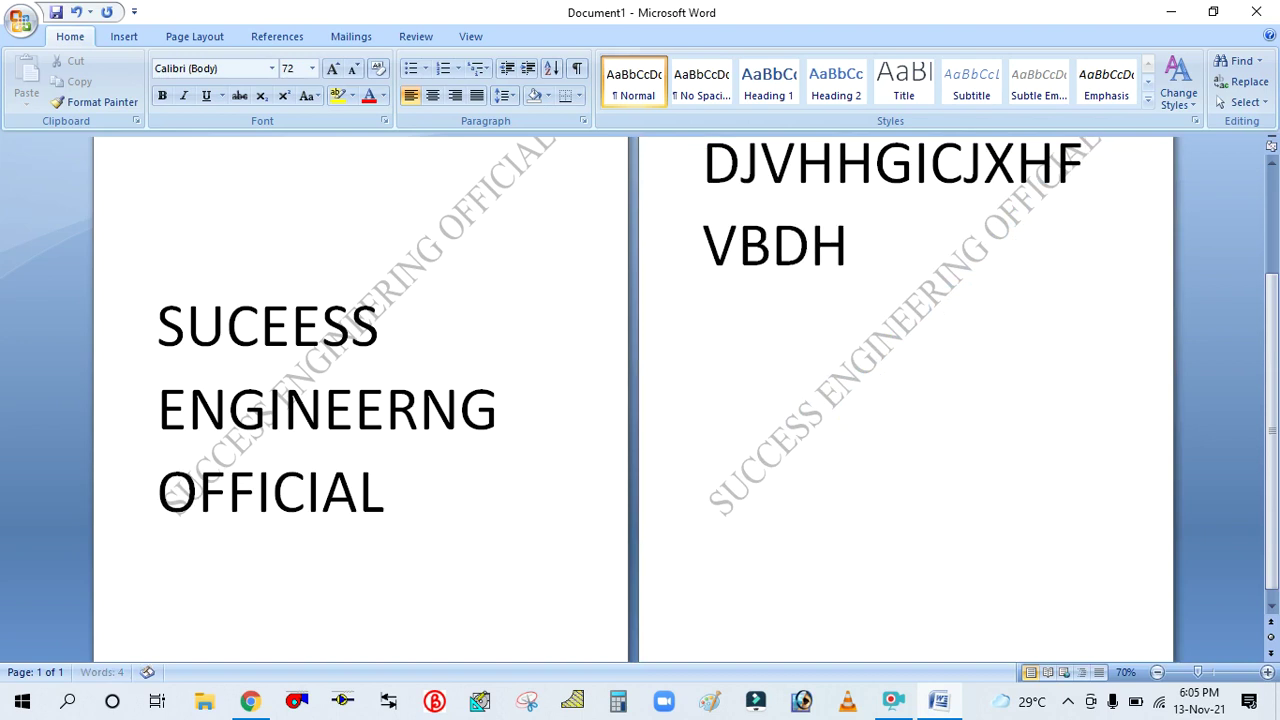
pyautogui.write('UDIH CFDIHNJV')
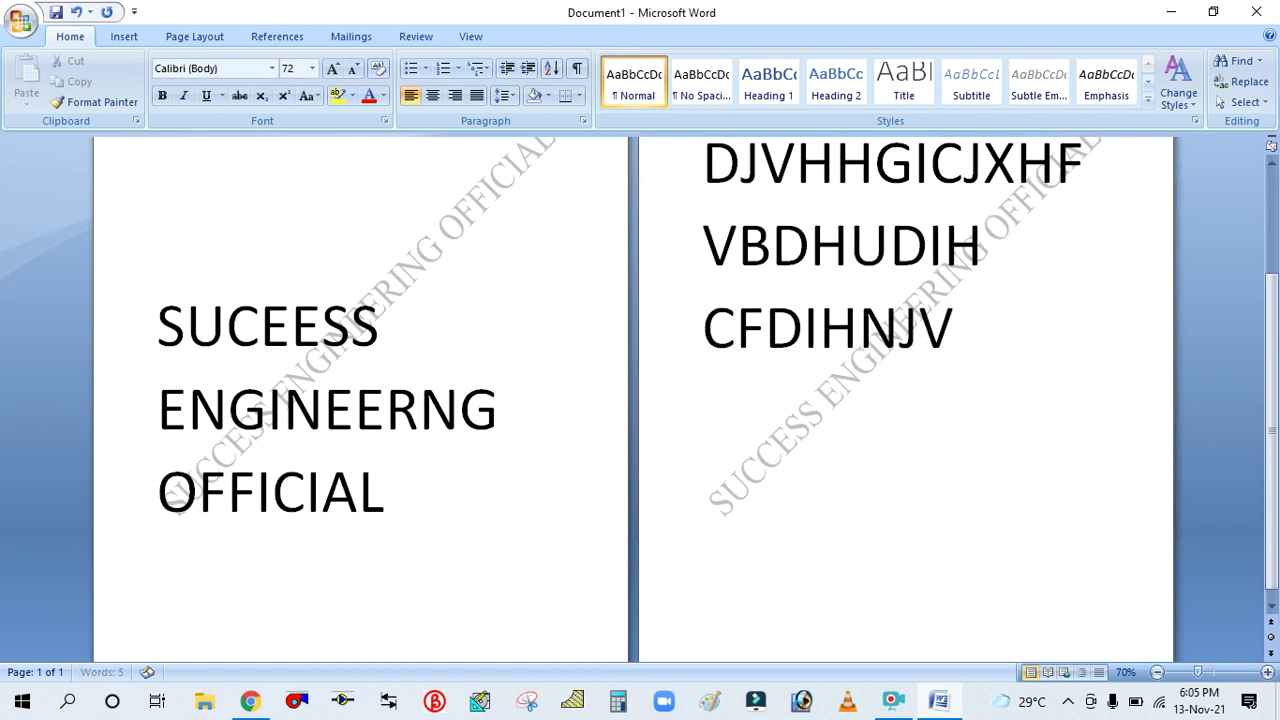
pyautogui.write('HDAUNJDUIANVIUDA')
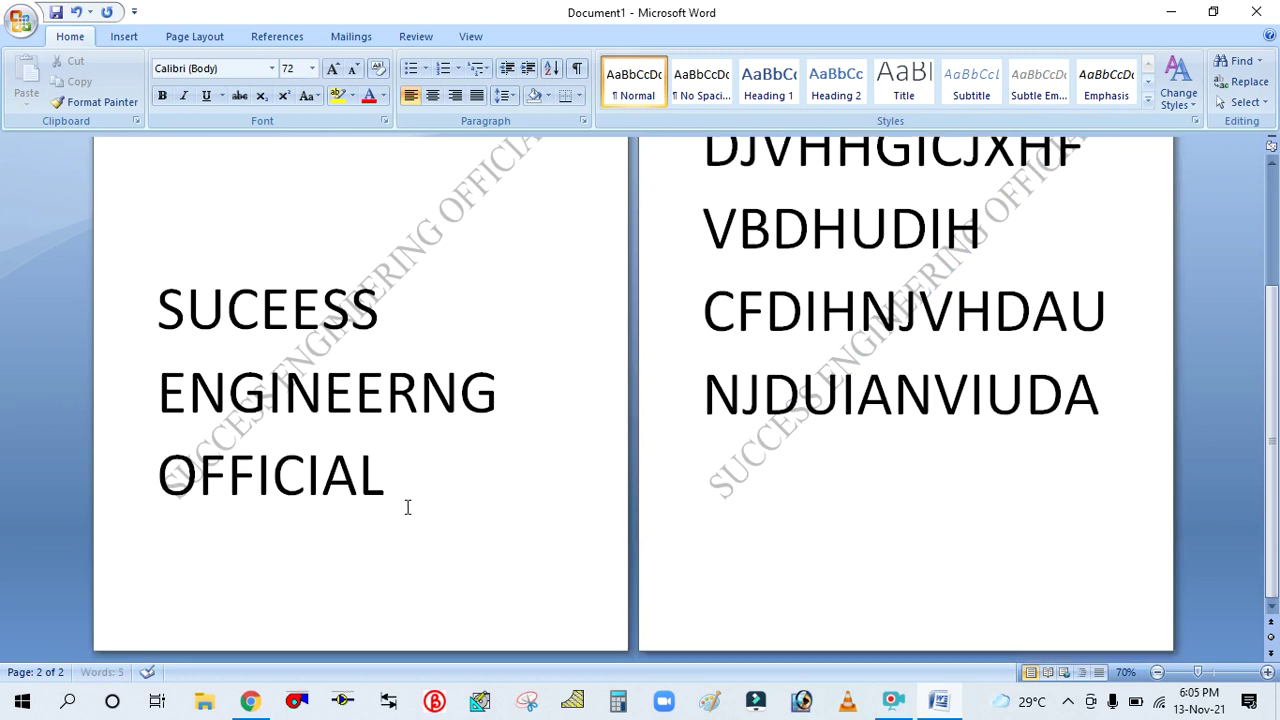
# - Scroll through both pages and select the filler text on page 2
pyautogui.scroll(3, 408, 510)
pyautogui.scroll(-1, 408, 510)
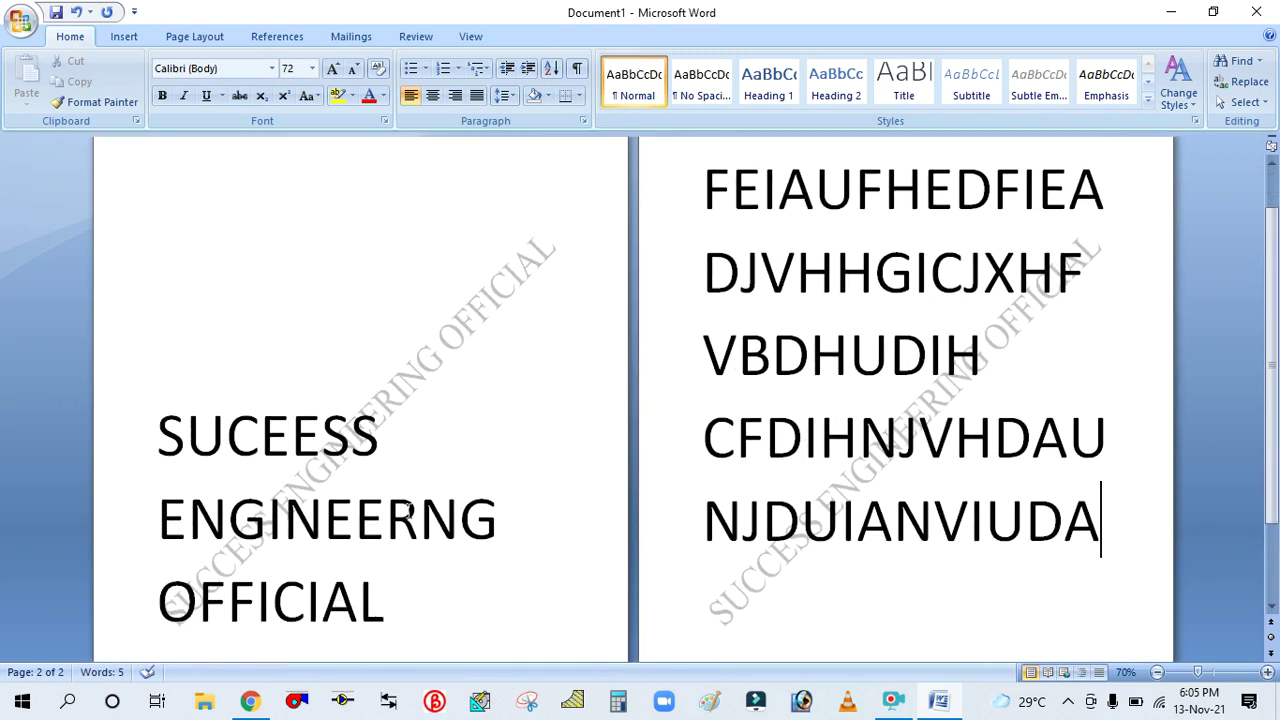
pyautogui.scroll(-1, 536, 403)
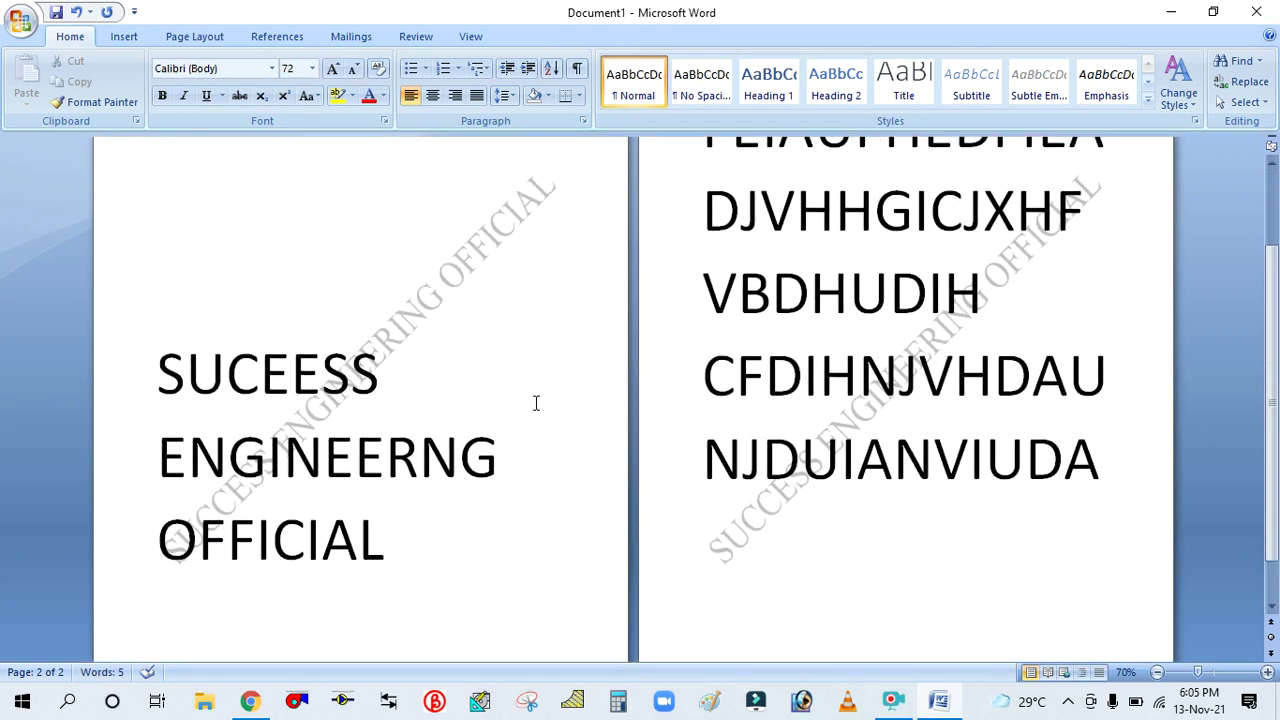
pyautogui.scroll(-4, 536, 403)
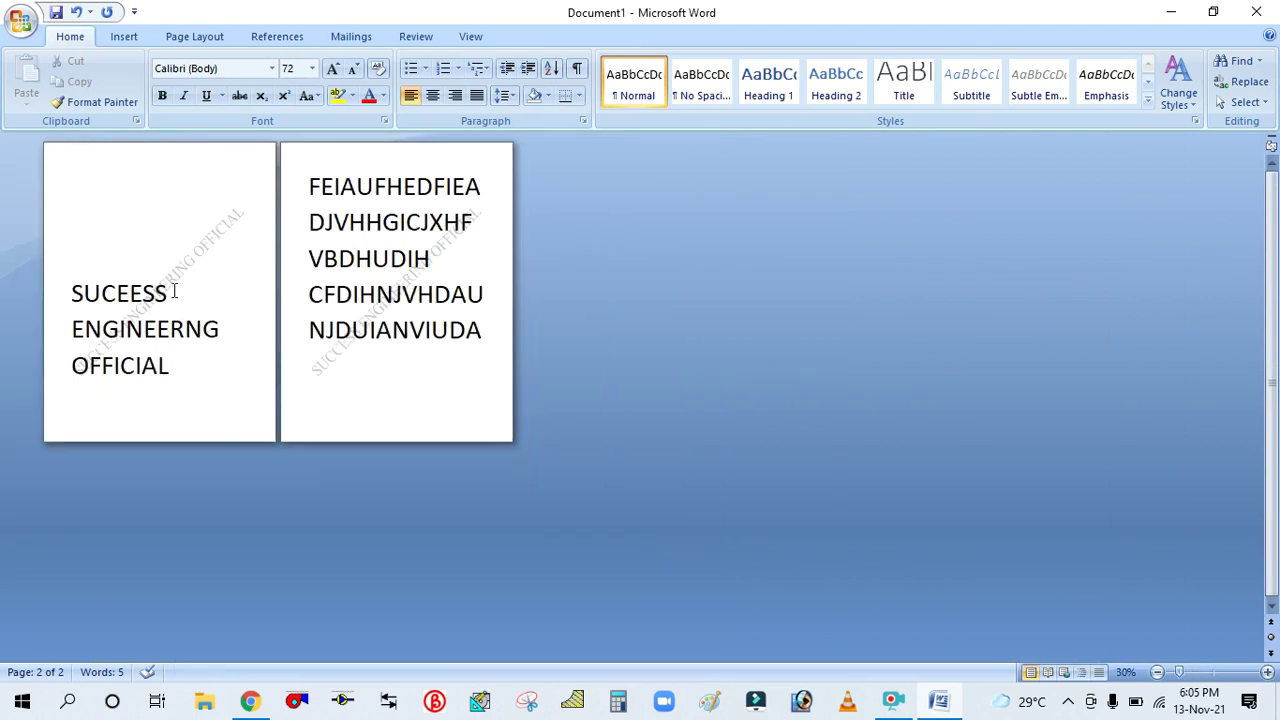
pyautogui.scroll(3, 173, 291)
pyautogui.scroll(-1, 277, 320)
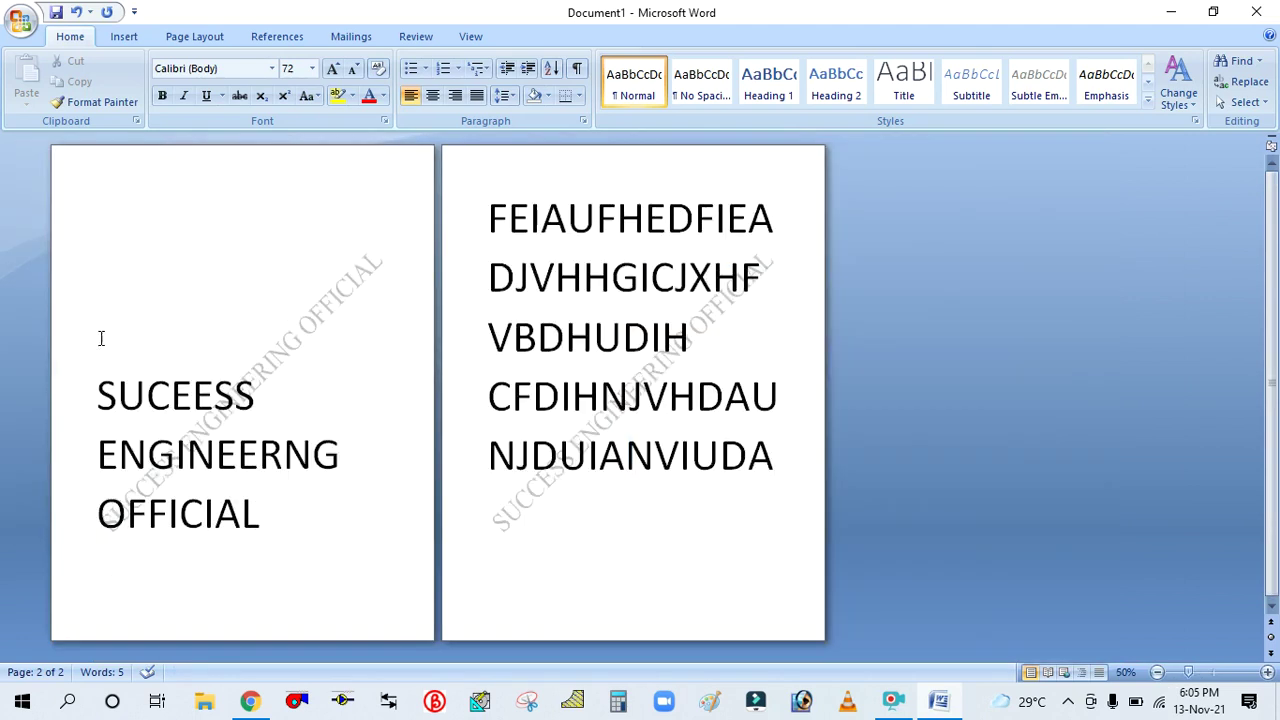
pyautogui.moveTo(288, 515); pyautogui.dragTo(309, 209)
pyautogui.moveTo(488, 200); pyautogui.dragTo(689, 514)
# - Delete the page-2 filler text and the three remaining lines on page 1
pyautogui.press('BackSpace')
pyautogui.press('BackSpace')
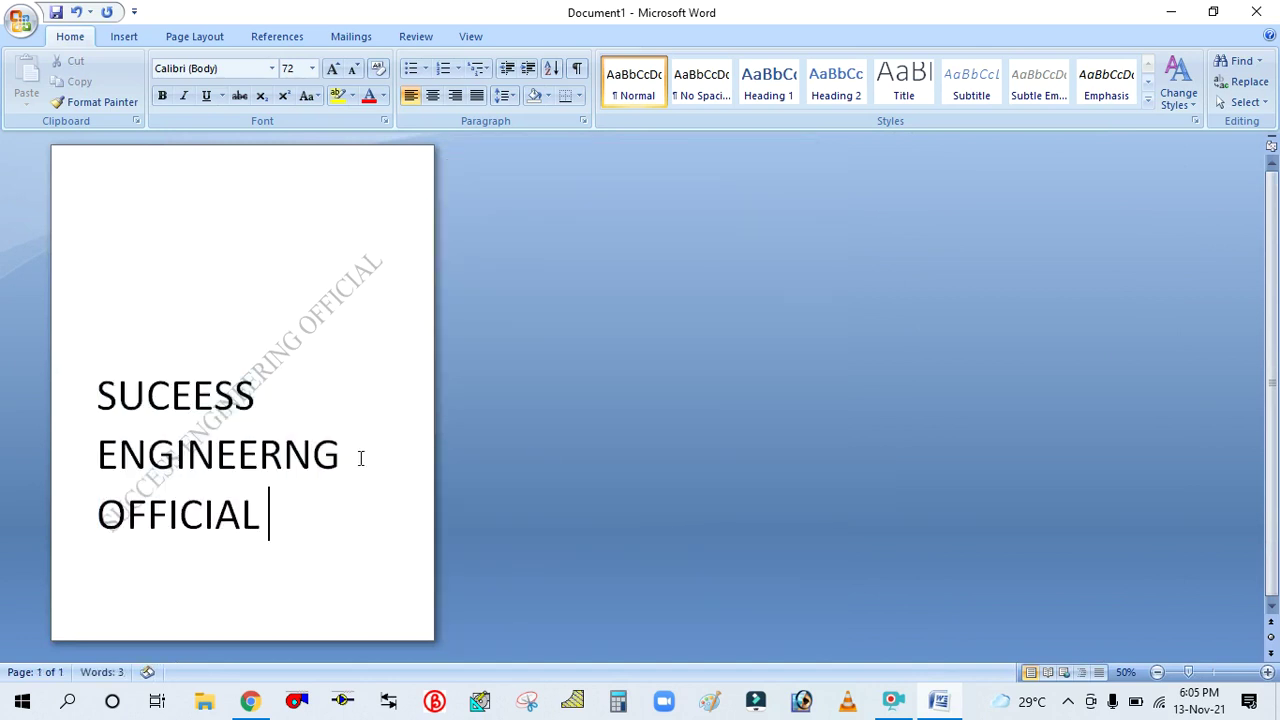
pyautogui.moveTo(263, 514); pyautogui.dragTo(86, 374)
pyautogui.press('BackSpace')
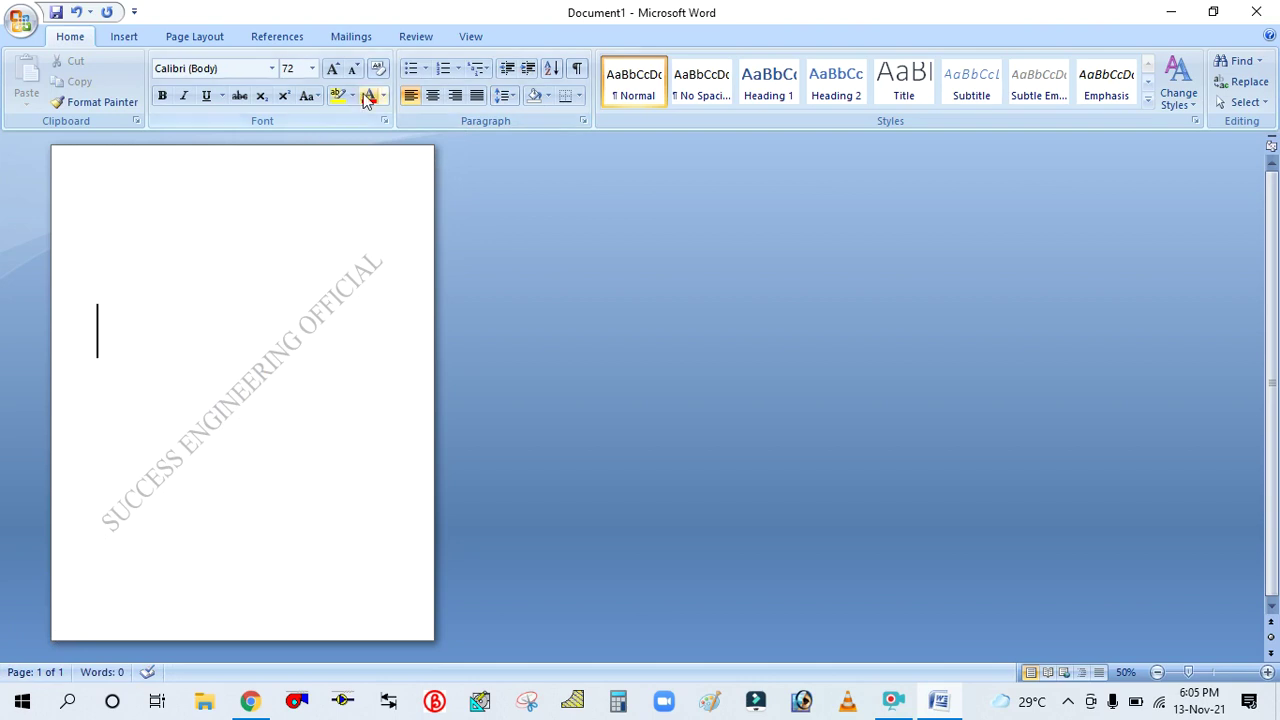
# - Change the SUCCESS ENGINEERING OFFICIAL watermark layout from diagonal to Horizontal
pyautogui.click(222, 36)
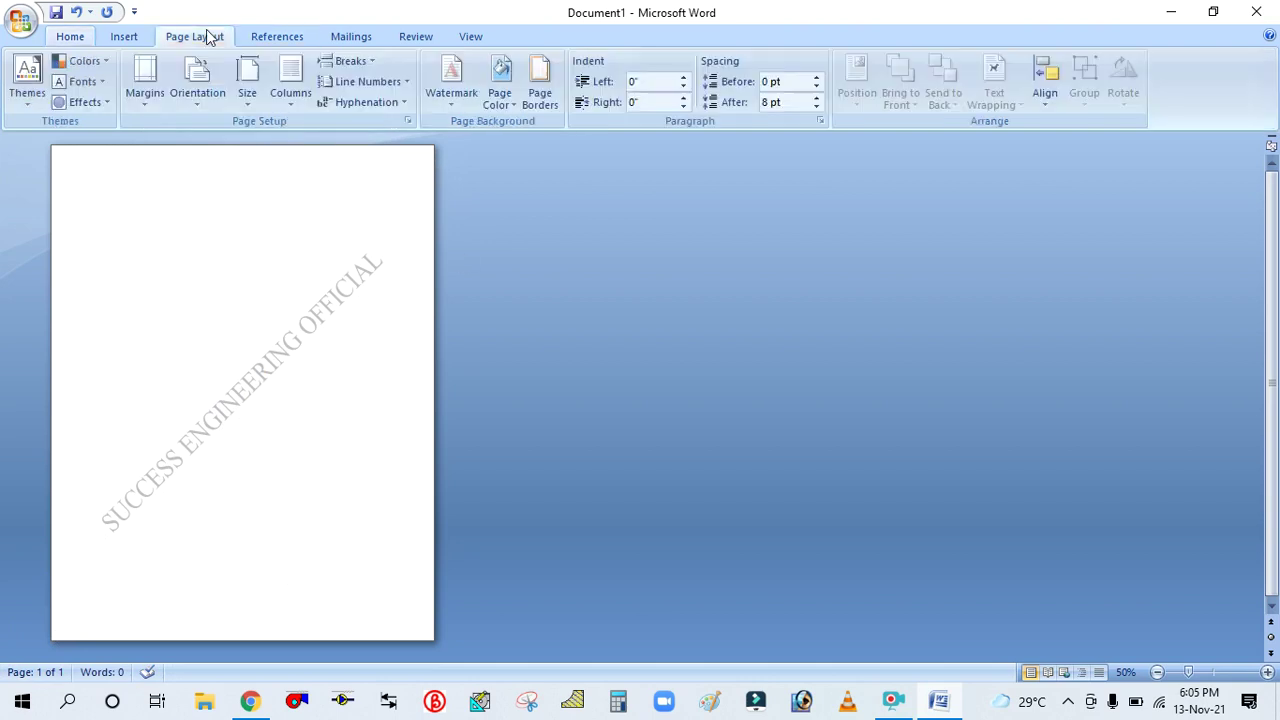
pyautogui.click(446, 94)
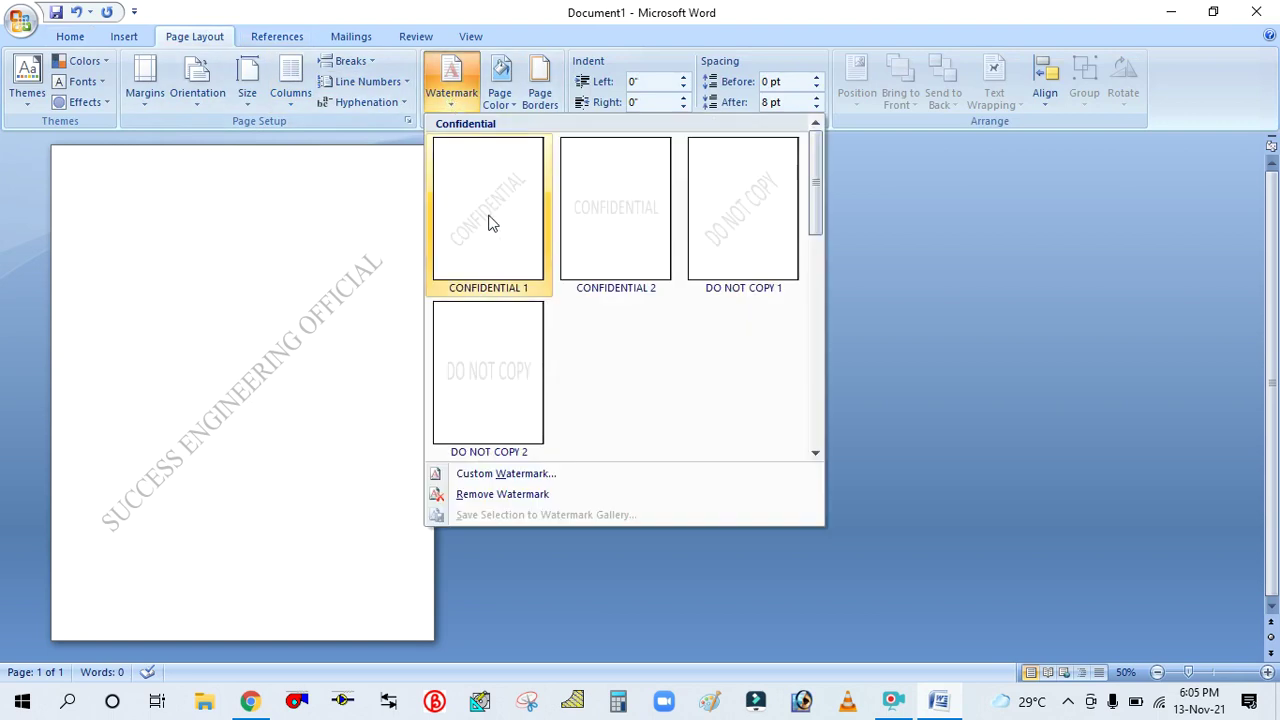
pyautogui.click(497, 476)
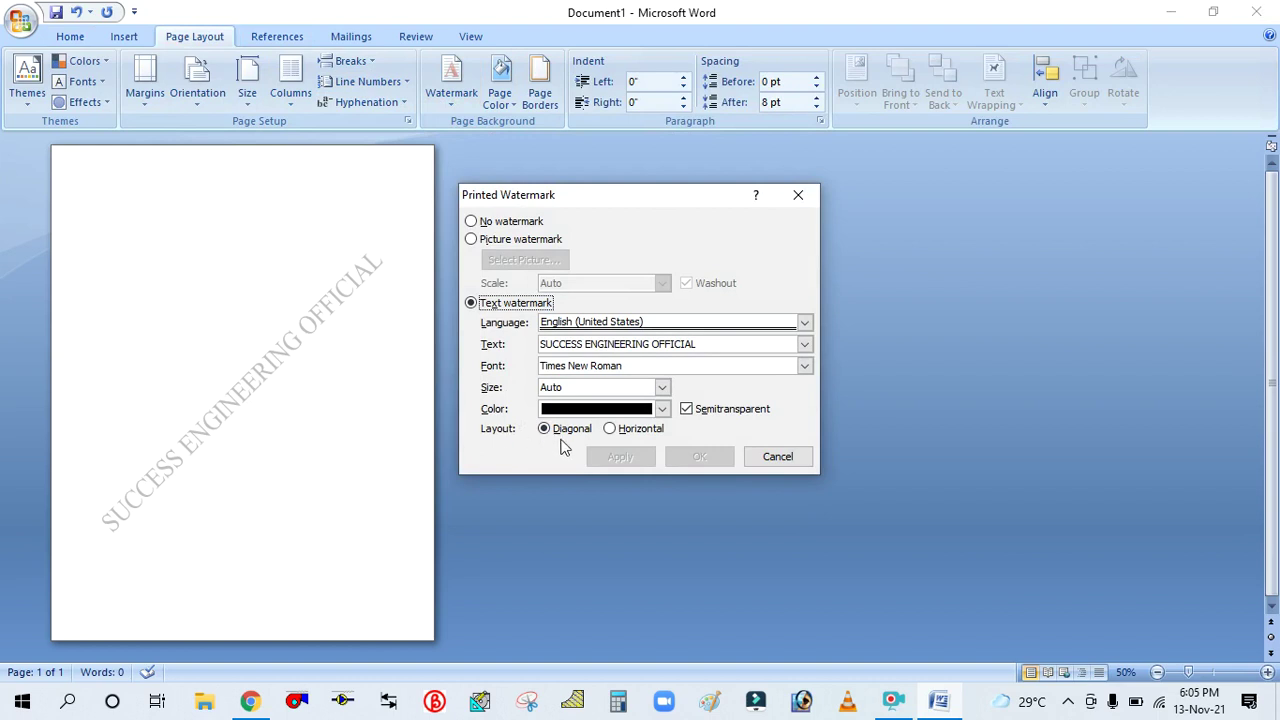
pyautogui.click(610, 430)
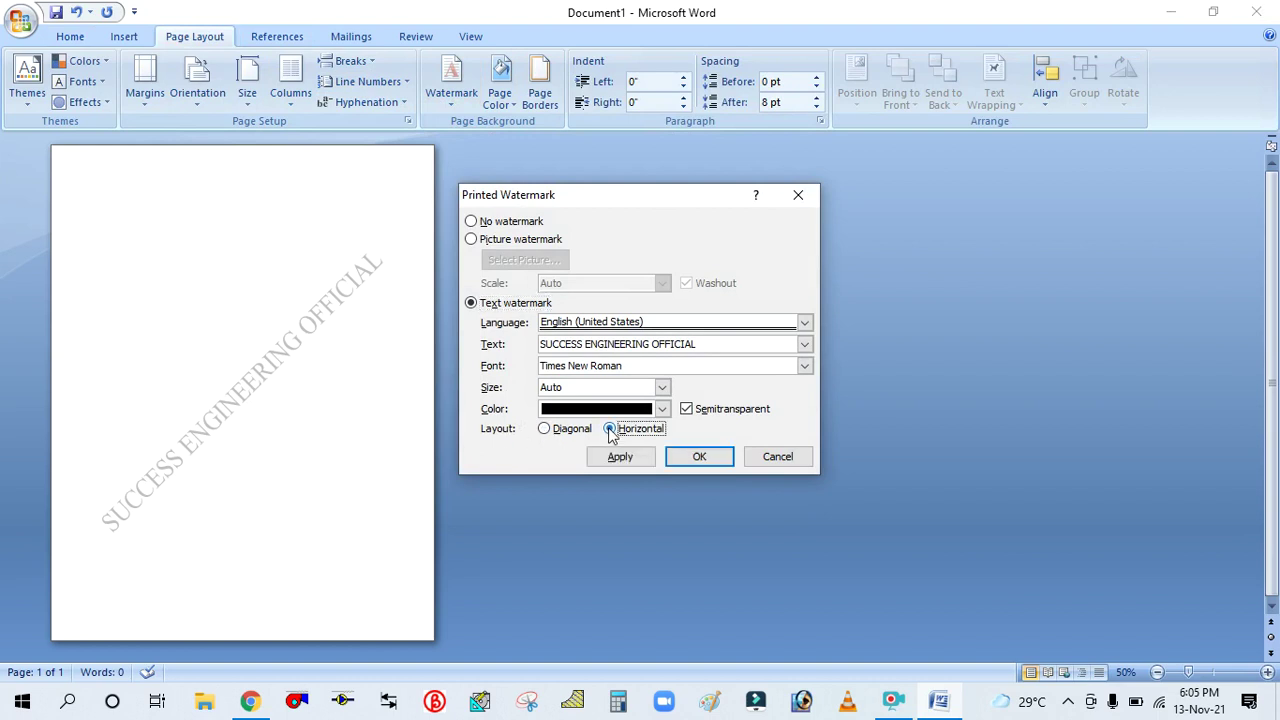
pyautogui.click(676, 459)
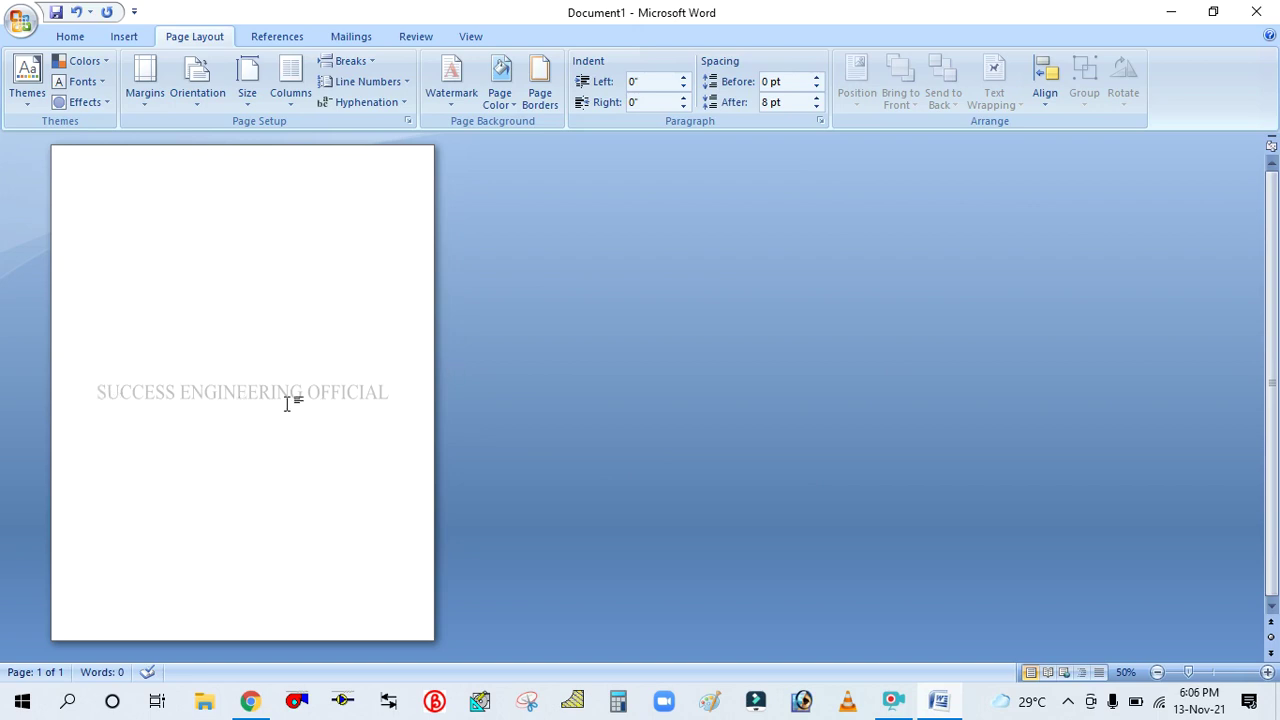
pyautogui.click(450, 98)
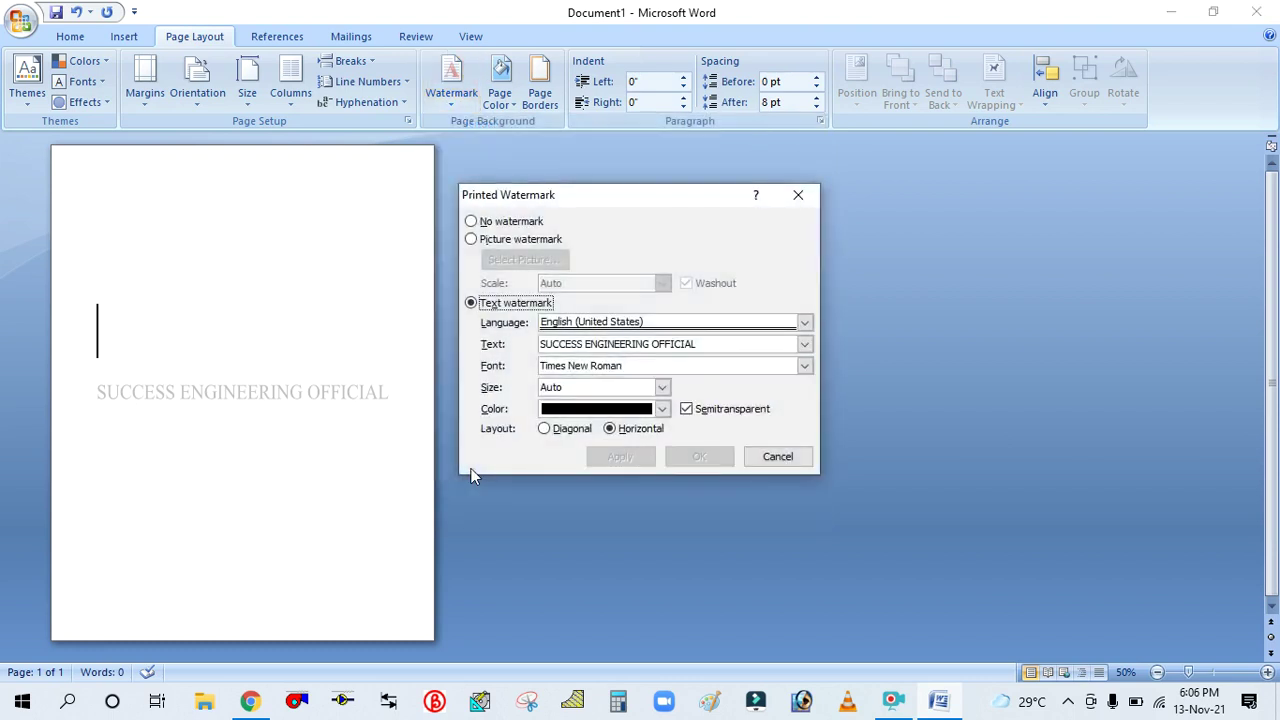
# - Close the watermark settings and remove the text watermark from the page
pyautogui.click(778, 456)
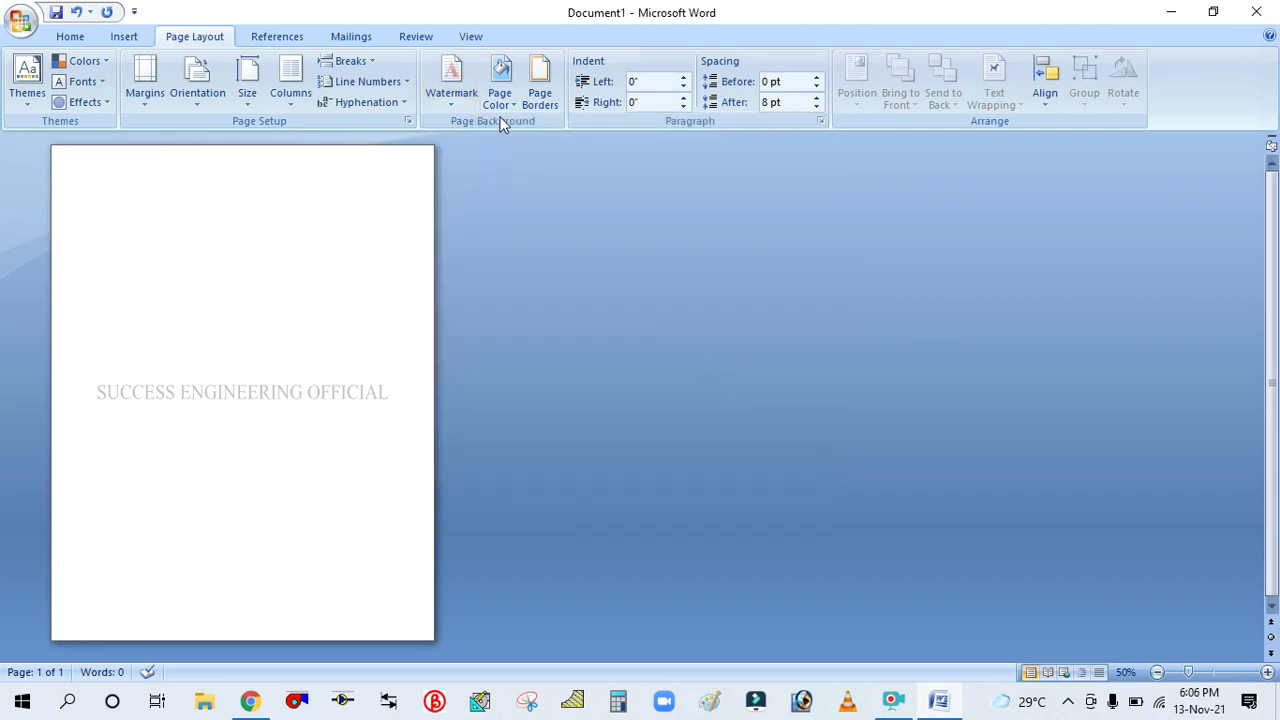
pyautogui.click(452, 88)
pyautogui.click(482, 491)
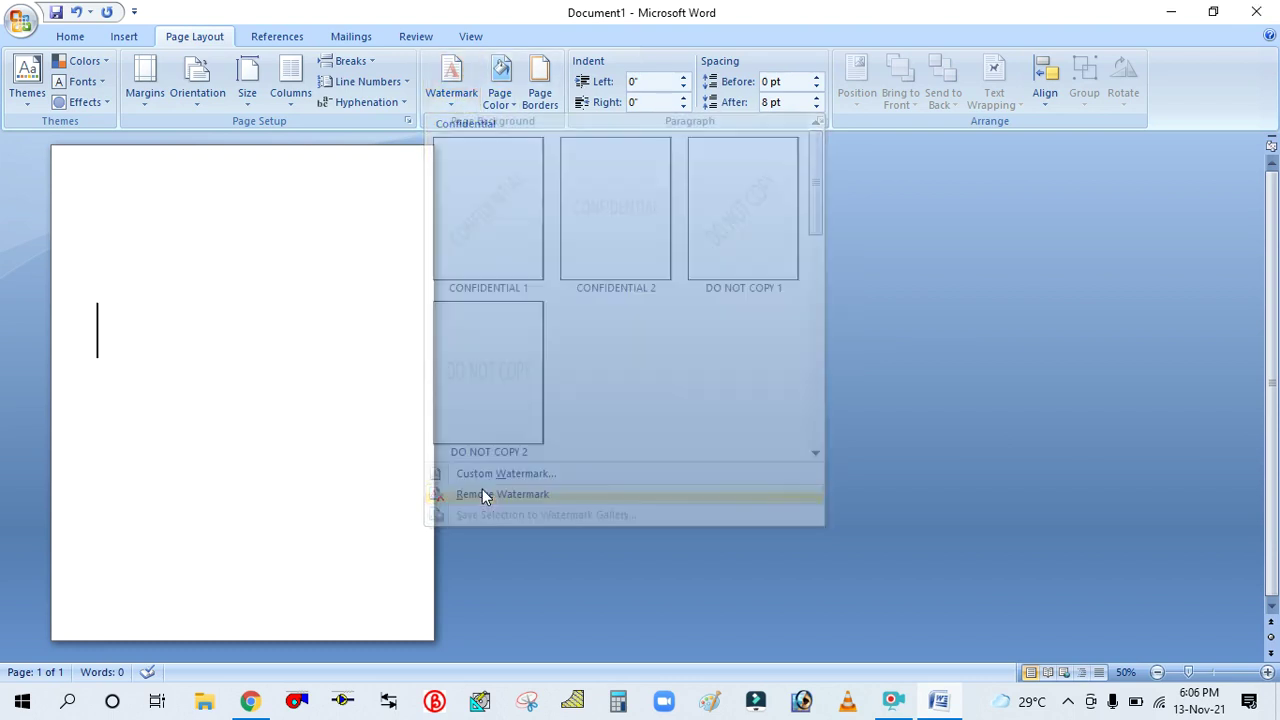
# - Start a picture watermark and pick SEC L1 from Desktop > MY FOLDER > My LOGO
pyautogui.click(445, 98)
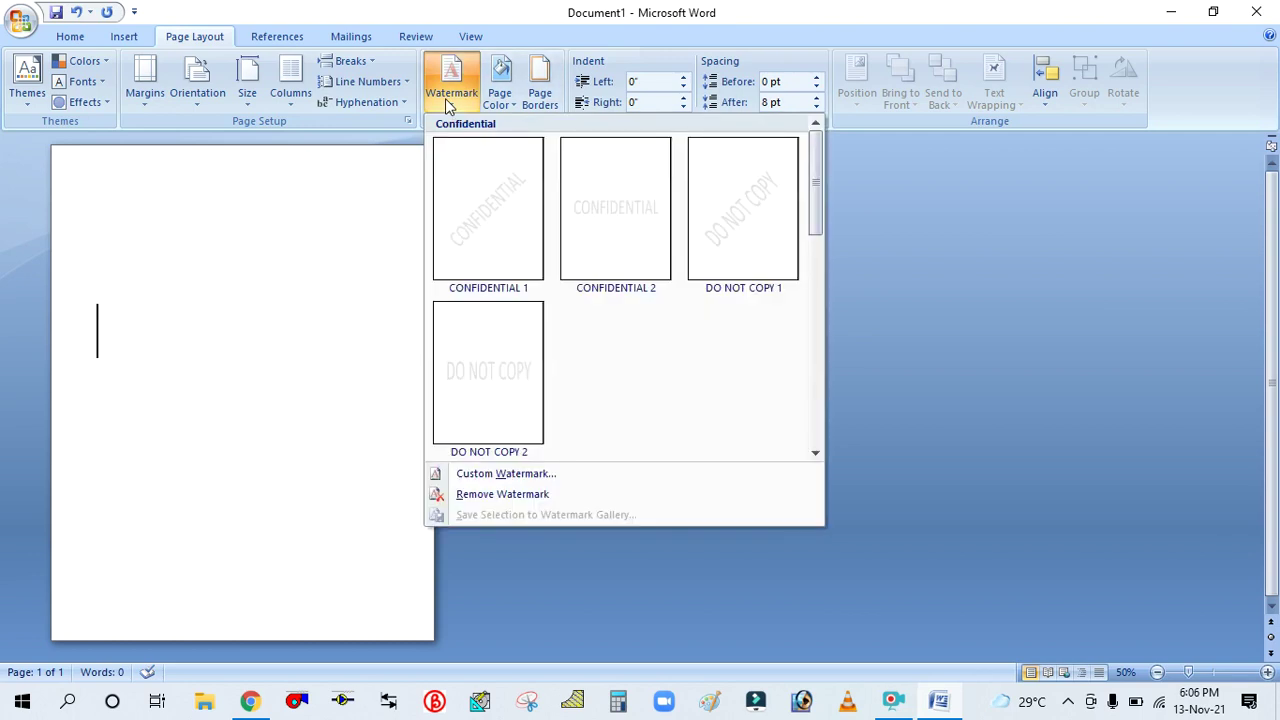
pyautogui.click(500, 476)
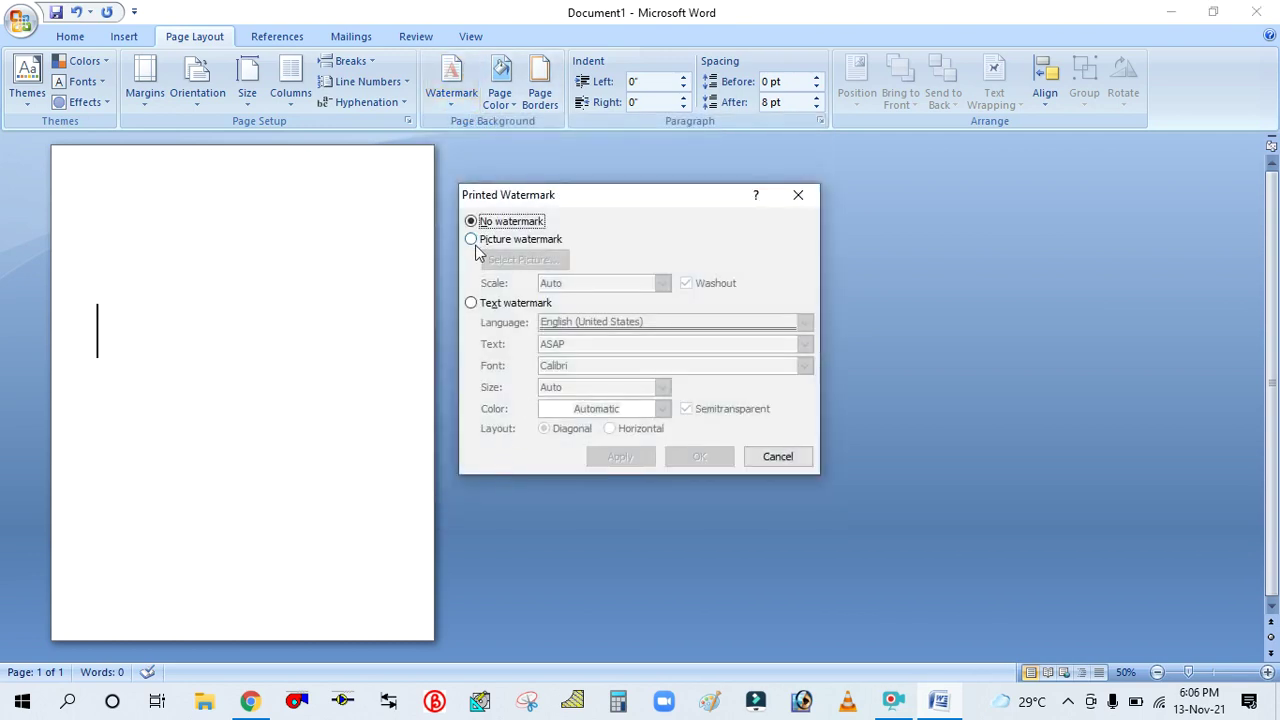
pyautogui.click(472, 241)
pyautogui.click(515, 262)
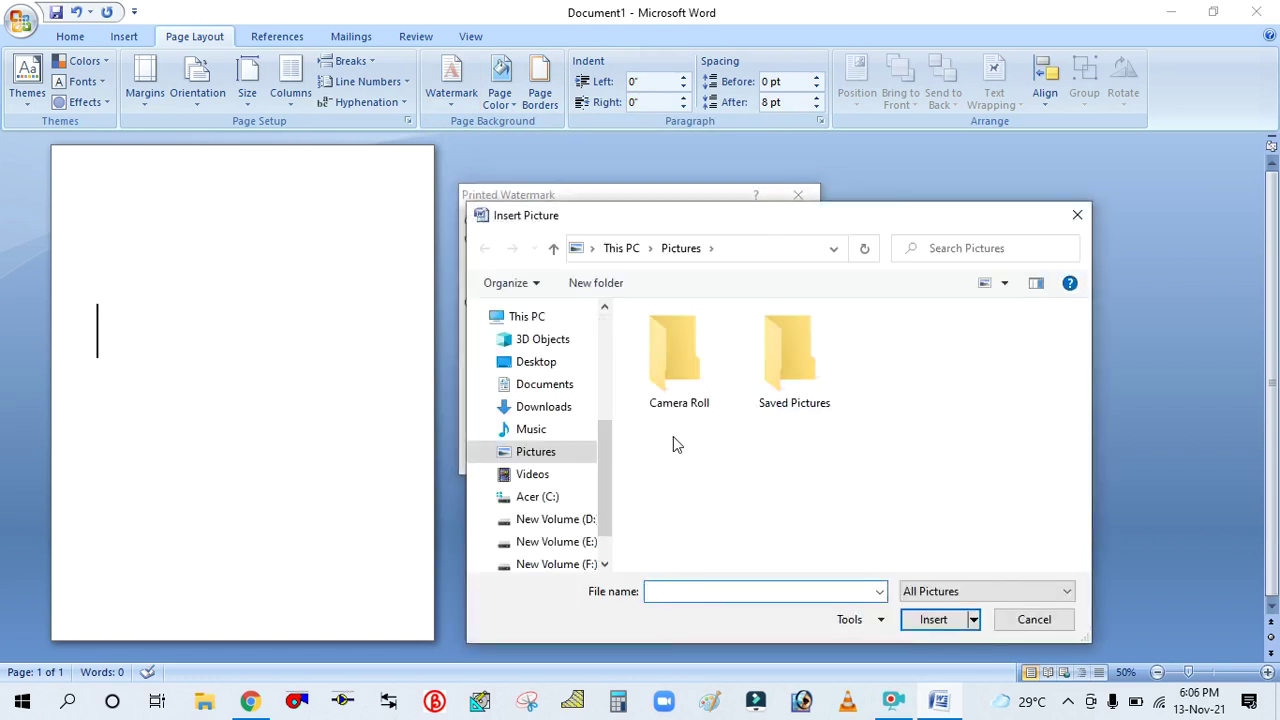
pyautogui.click(533, 362)
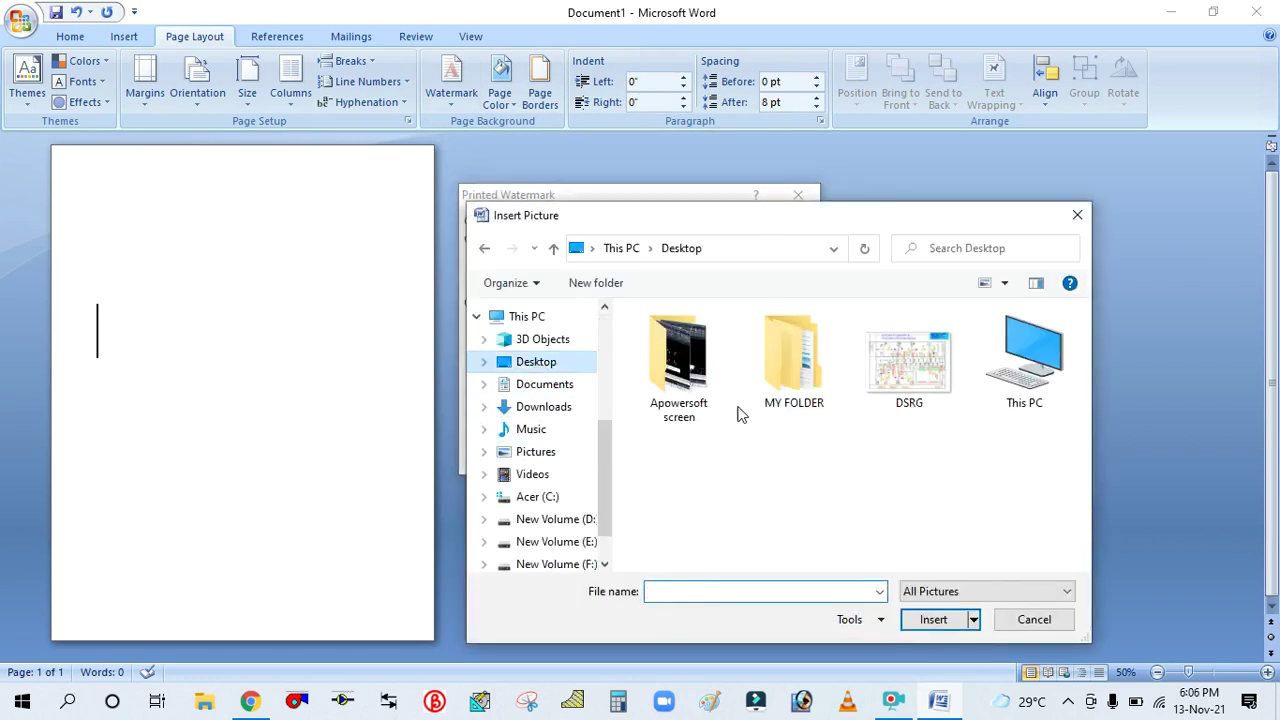
pyautogui.click(830, 381)
pyautogui.doubleClick(830, 381)
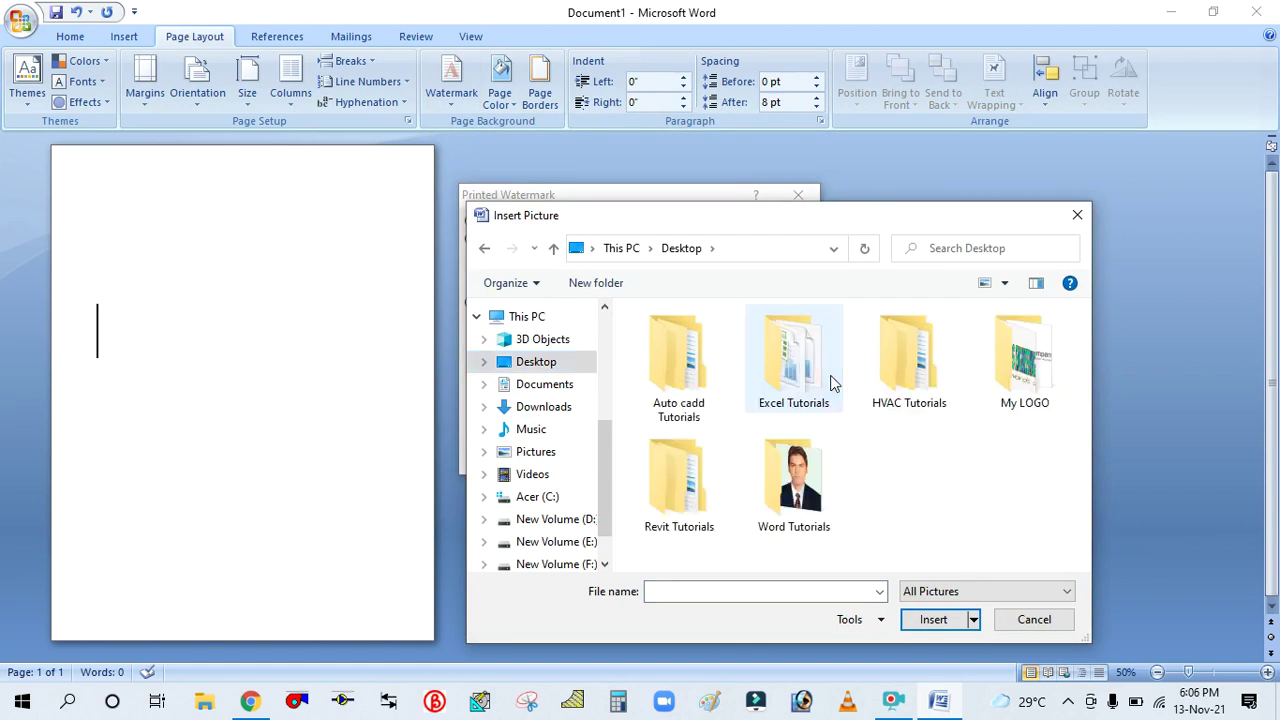
pyautogui.doubleClick(1012, 400)
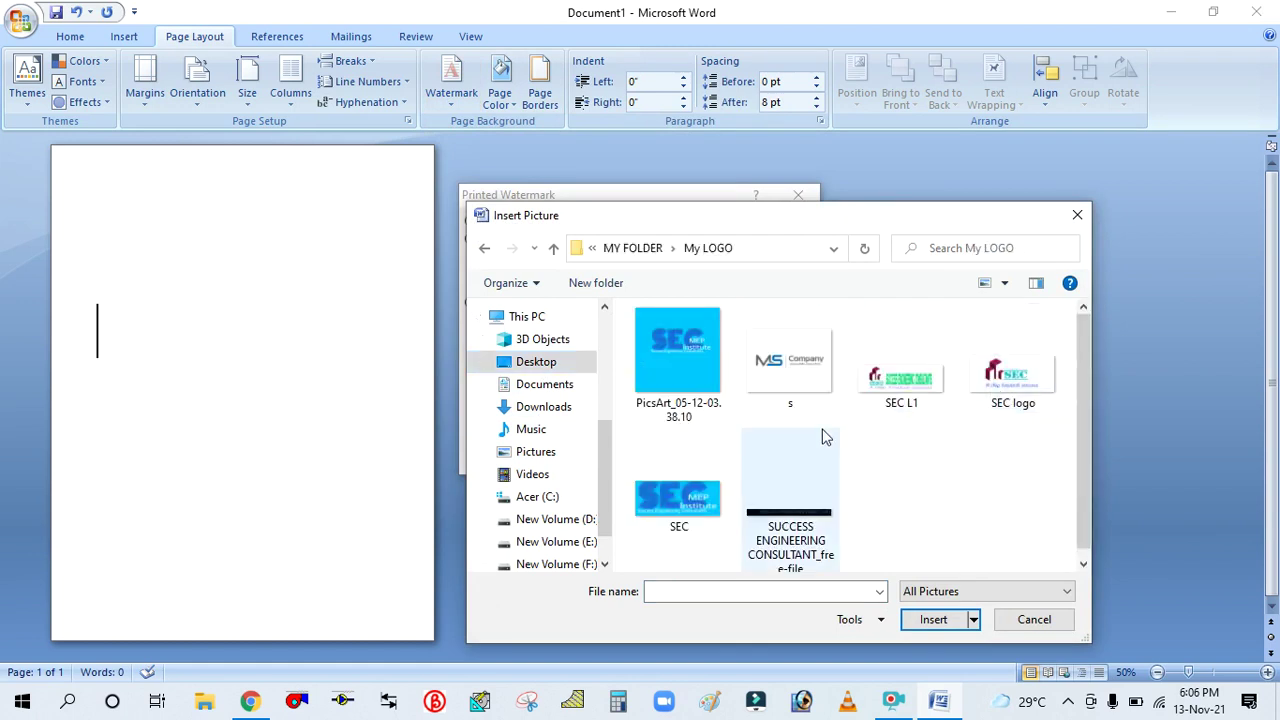
pyautogui.click(1010, 371)
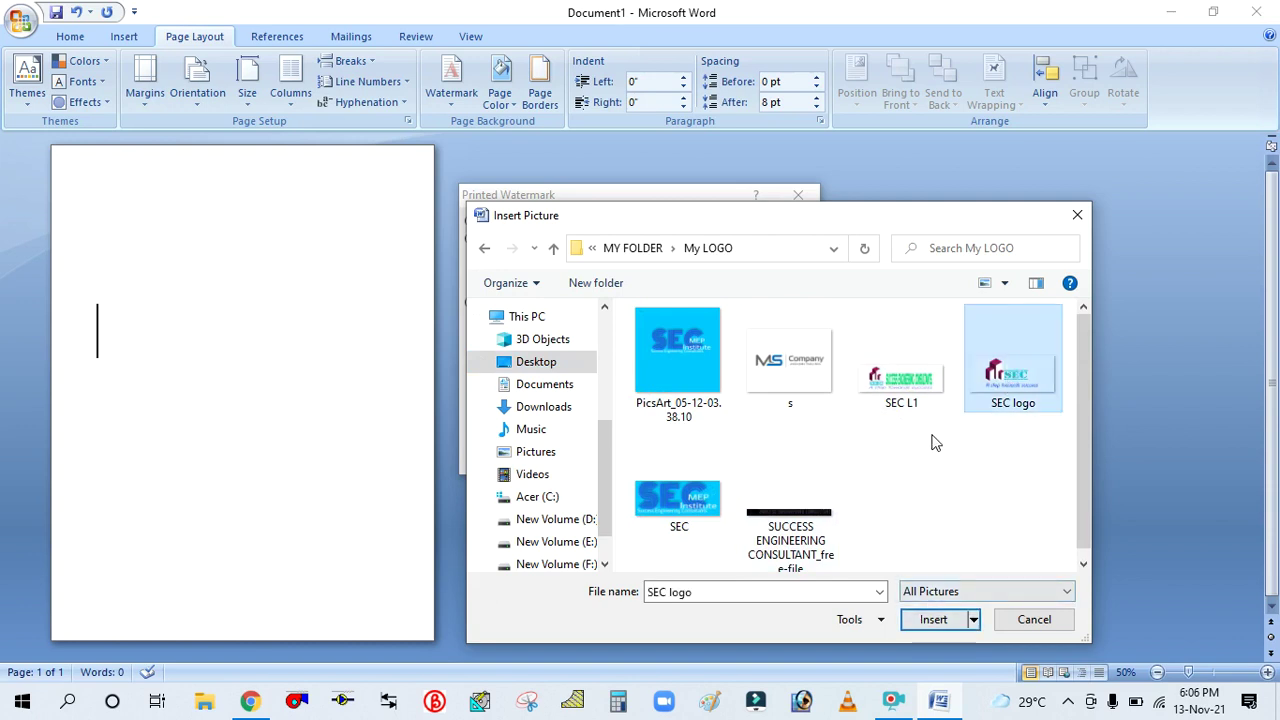
pyautogui.click(910, 385)
# - Insert SEC L1 as the washed-out picture watermark and apply it
pyautogui.click(933, 619)
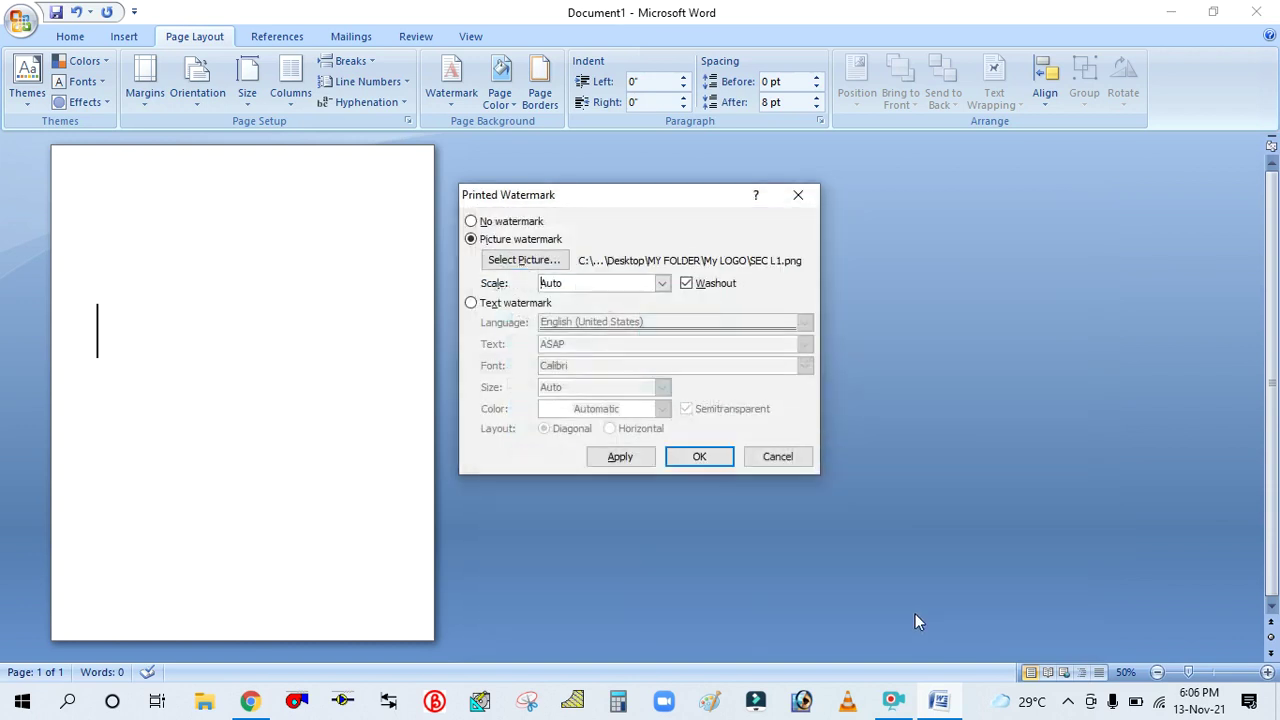
pyautogui.click(638, 456)
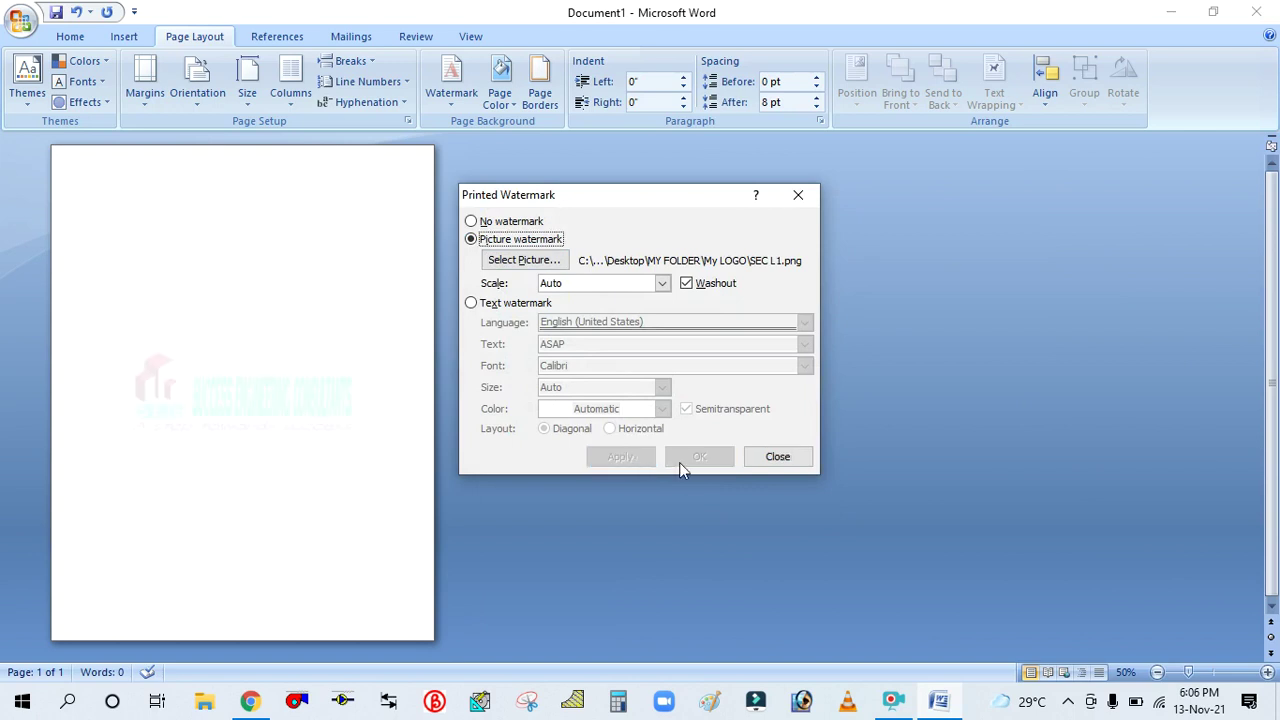
pyautogui.click(782, 457)
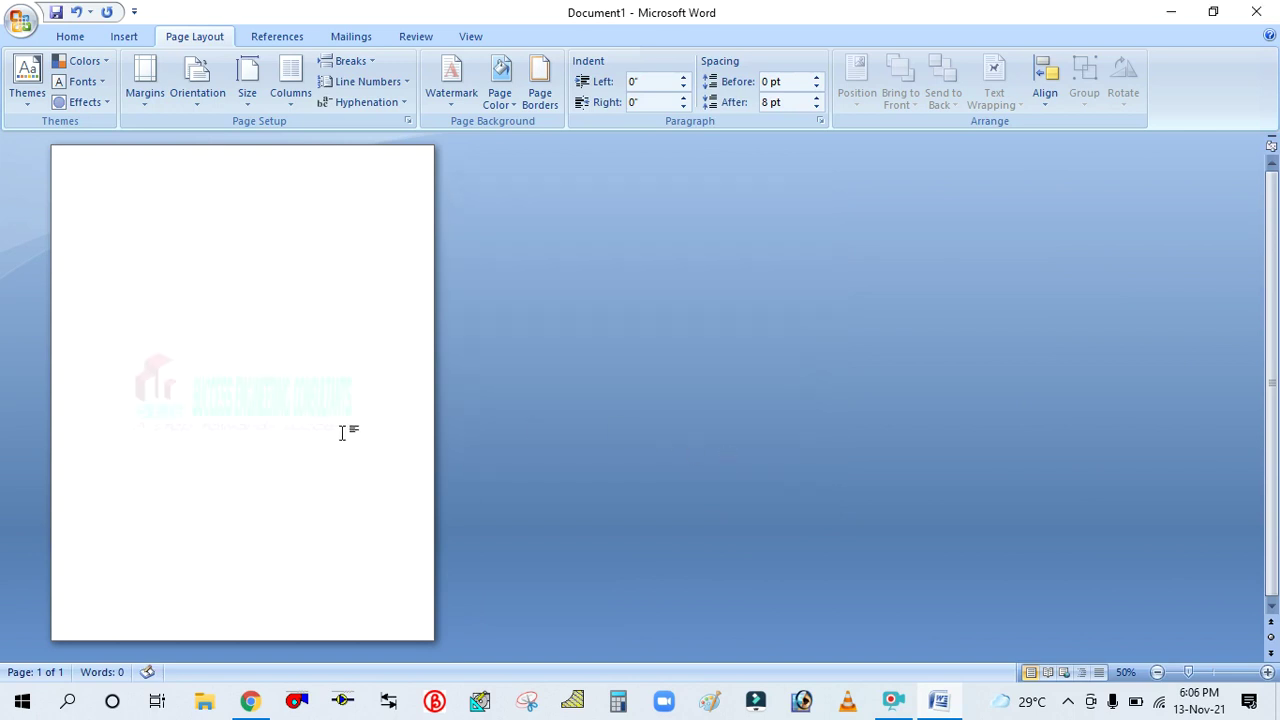
pyautogui.scroll(3, 139, 456)
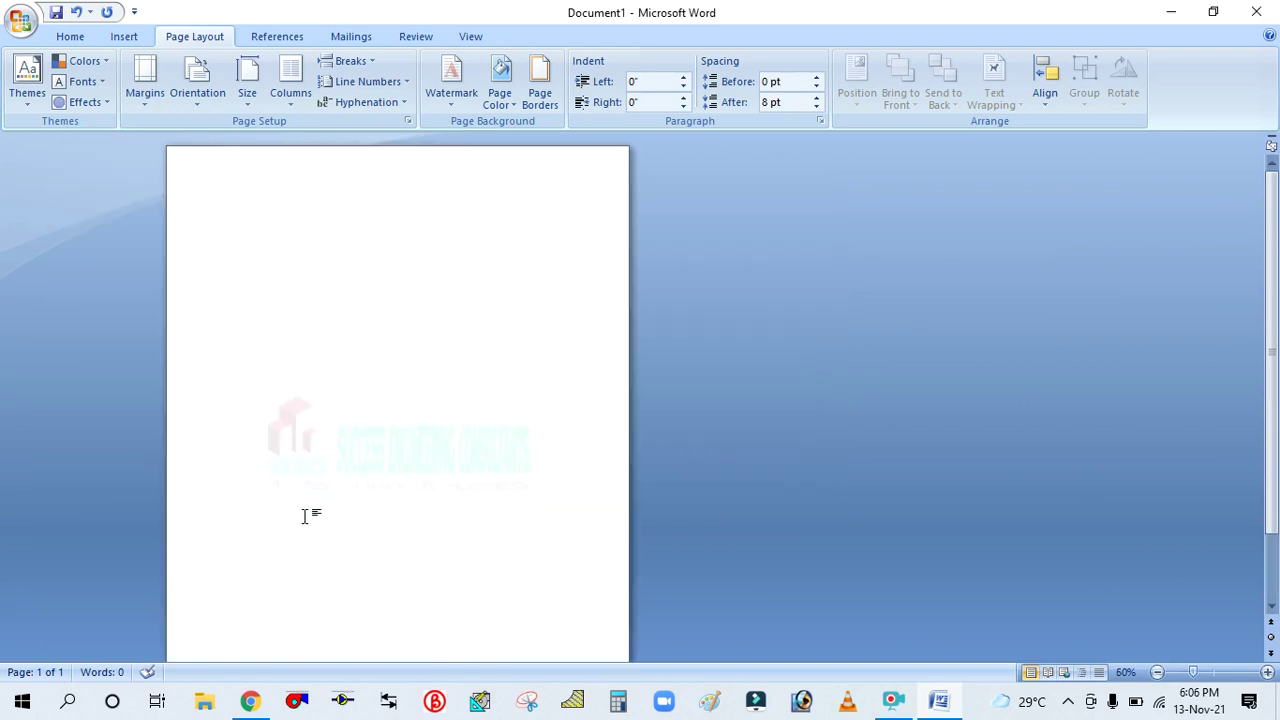
pyautogui.scroll(-4, 426, 437)
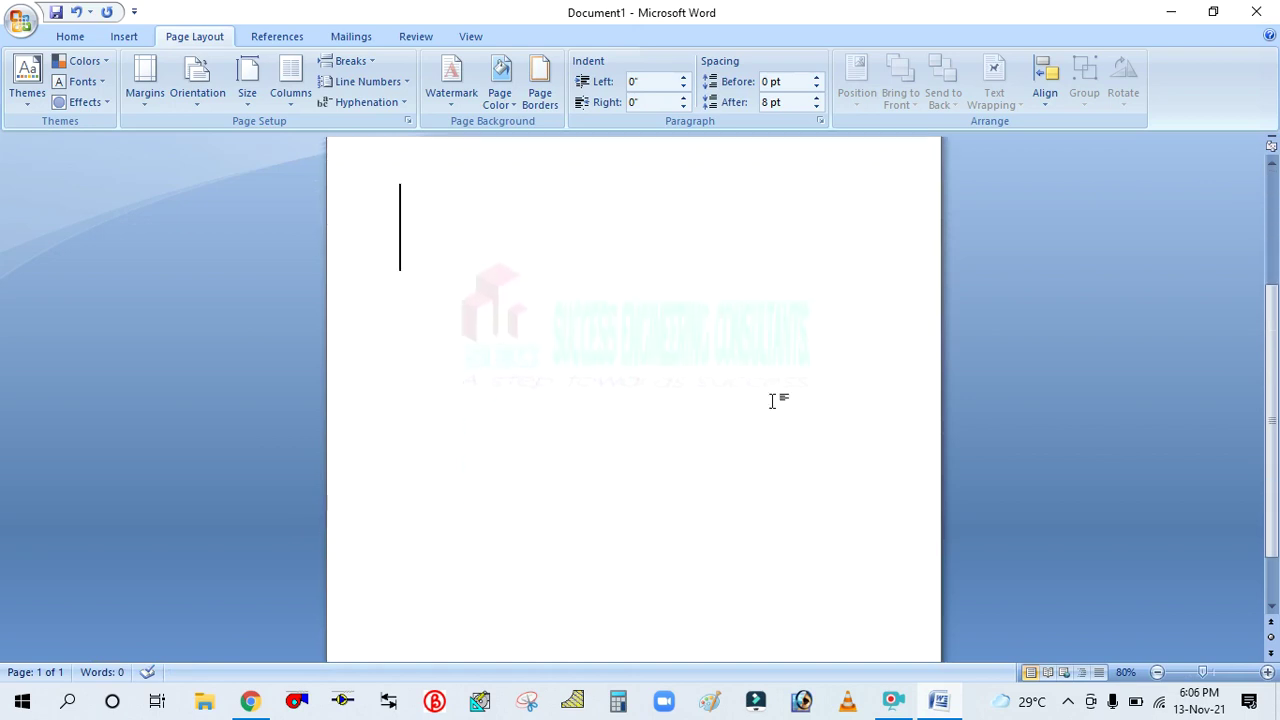
pyautogui.scroll(1, 740, 330)
pyautogui.scroll(-2, 689, 343)
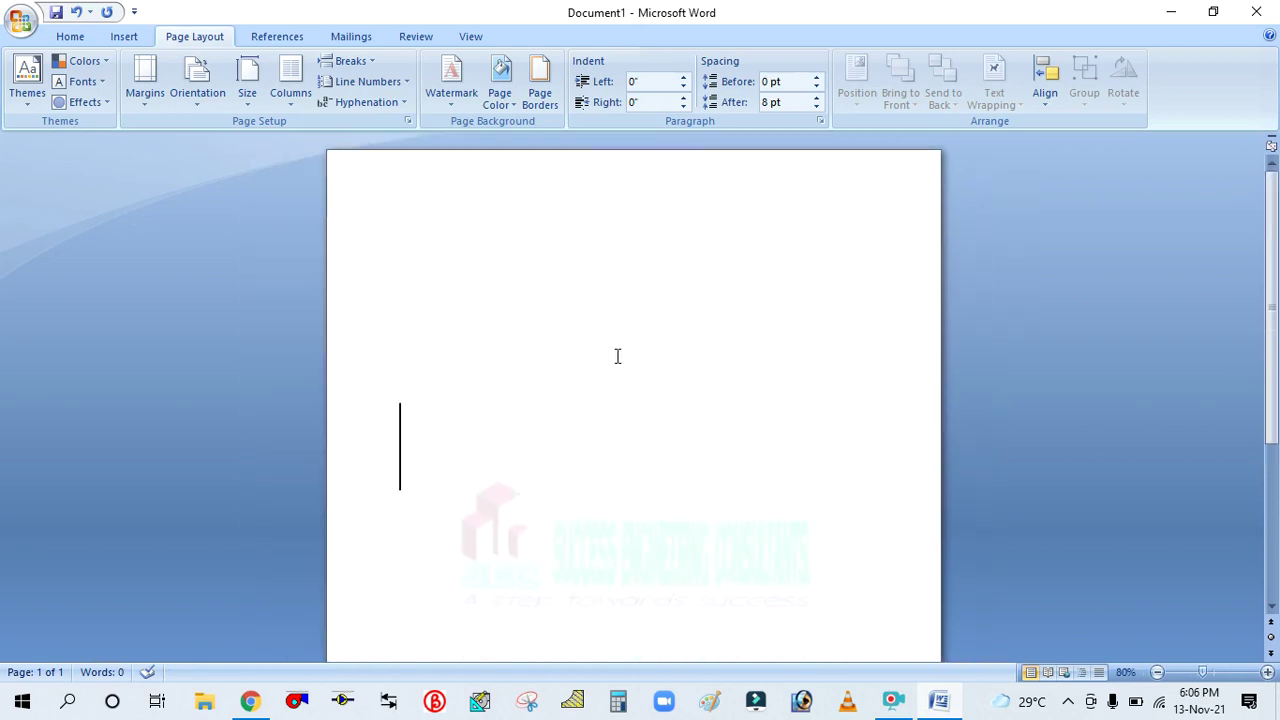
# - Reopen the custom watermark settings, toggle Text and Picture watermark, then cancel
pyautogui.click(447, 95)
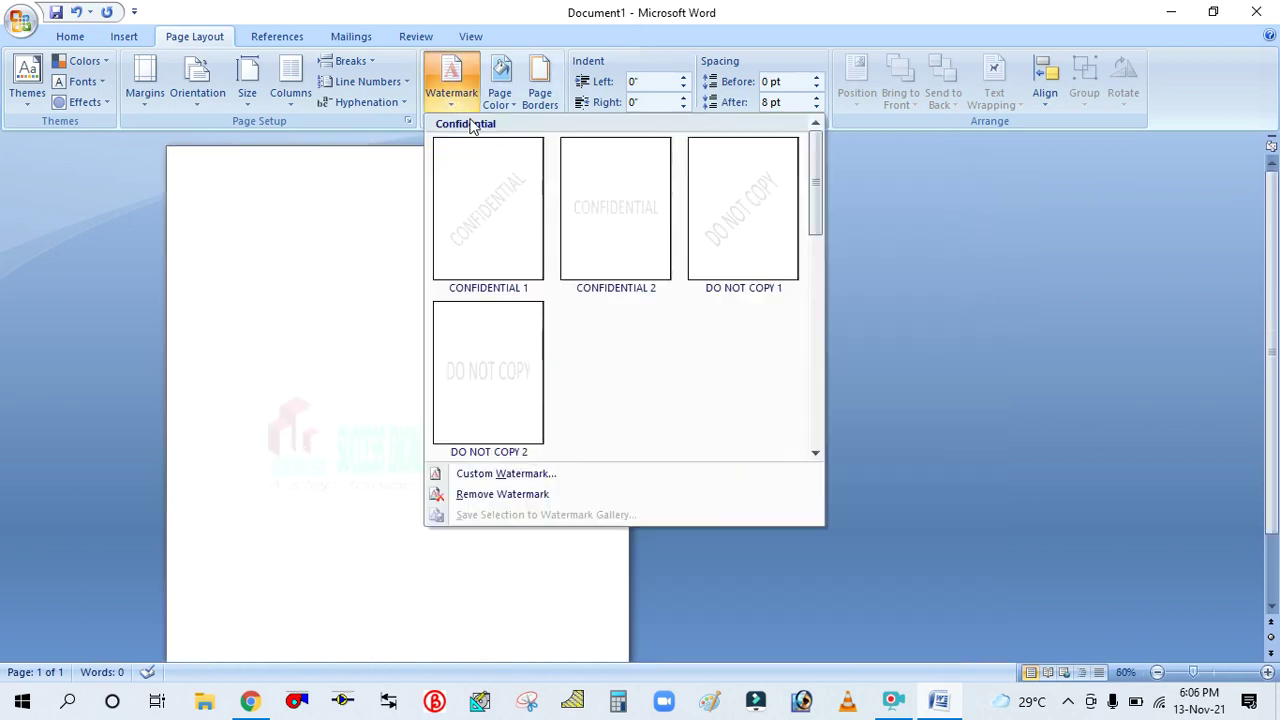
pyautogui.click(508, 476)
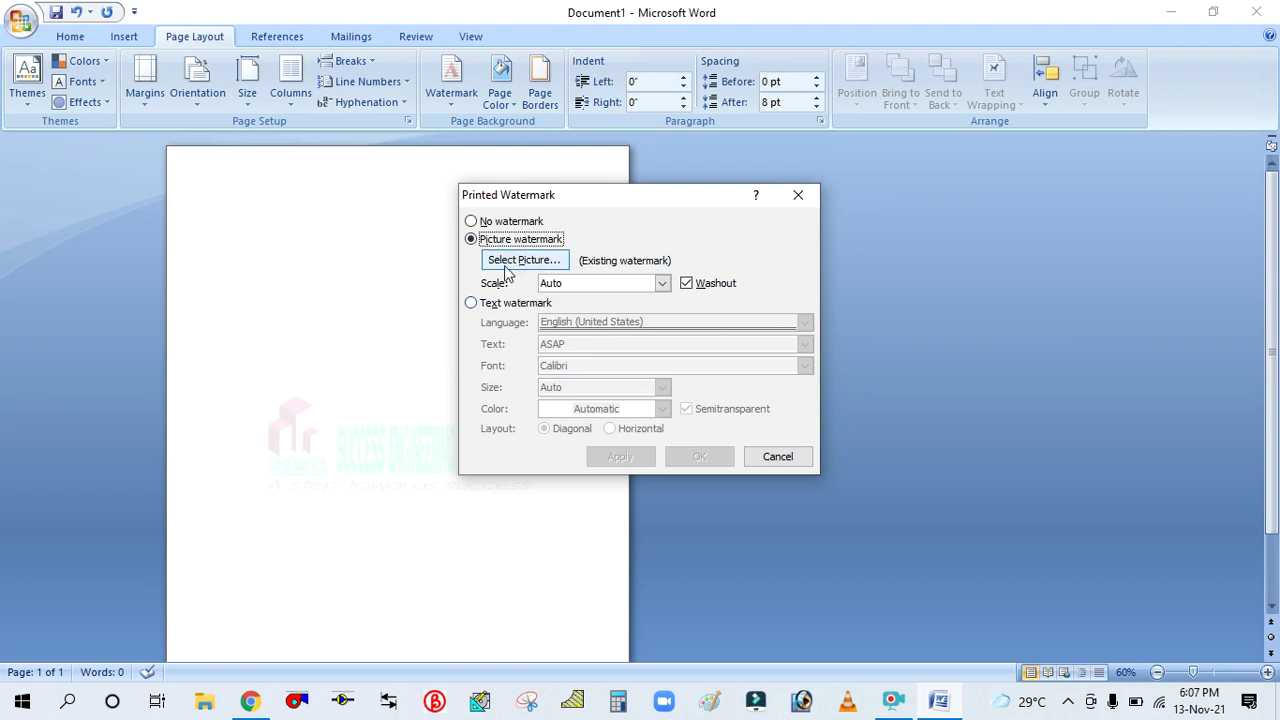
pyautogui.click(471, 304)
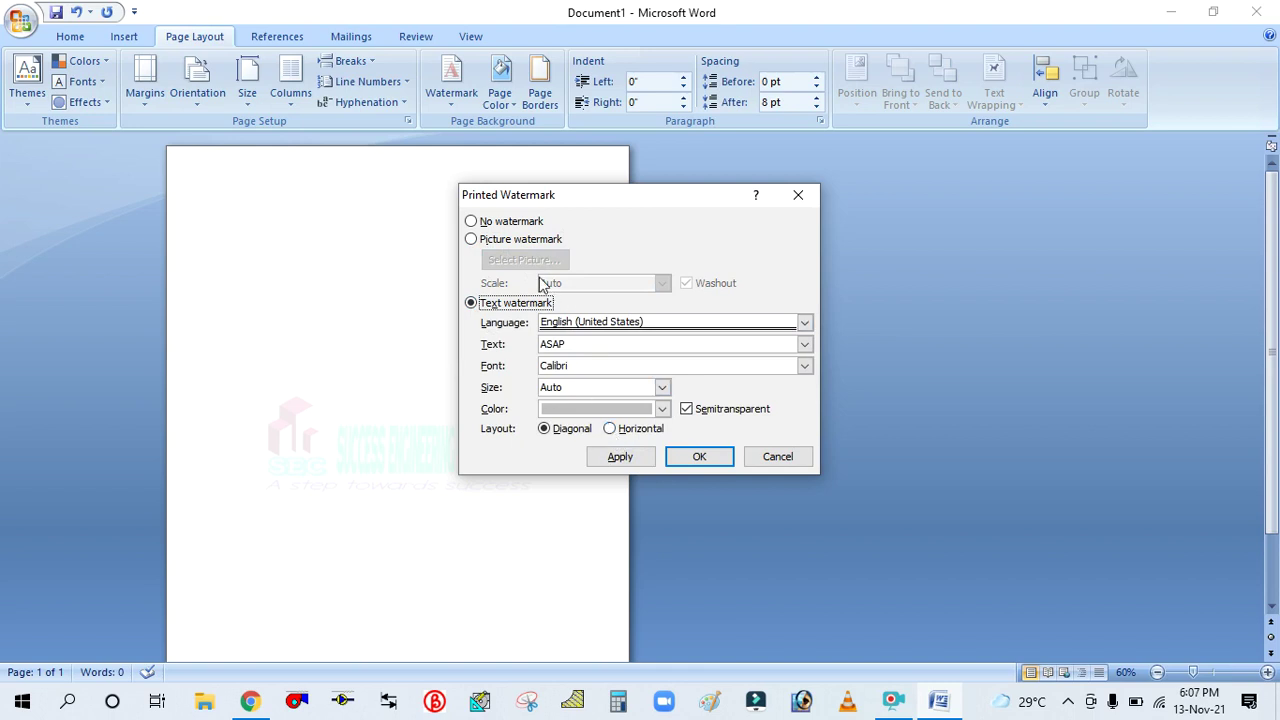
pyautogui.click(471, 240)
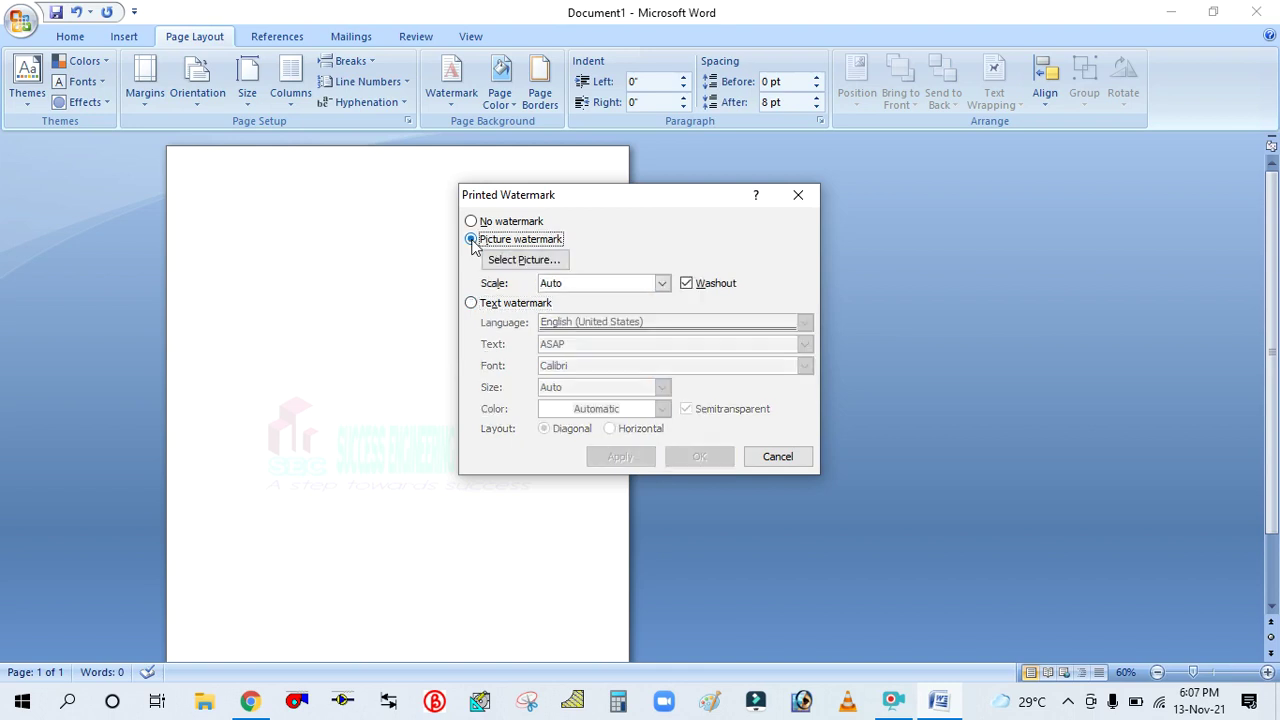
pyautogui.click(777, 457)
pyautogui.scroll(3, 334, 514)
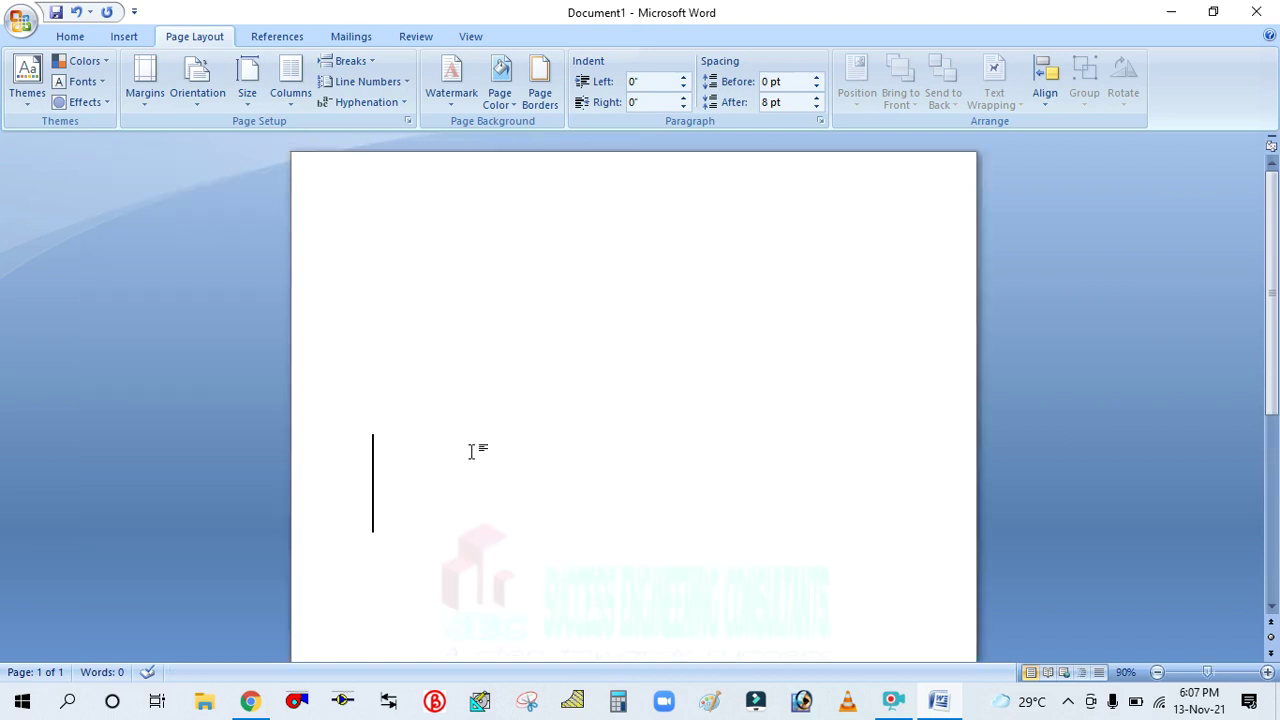
# - Remove the current SEC L1 logo watermark from the page
pyautogui.scroll(-2, 472, 450)
pyautogui.scroll(-2, 315, 400)
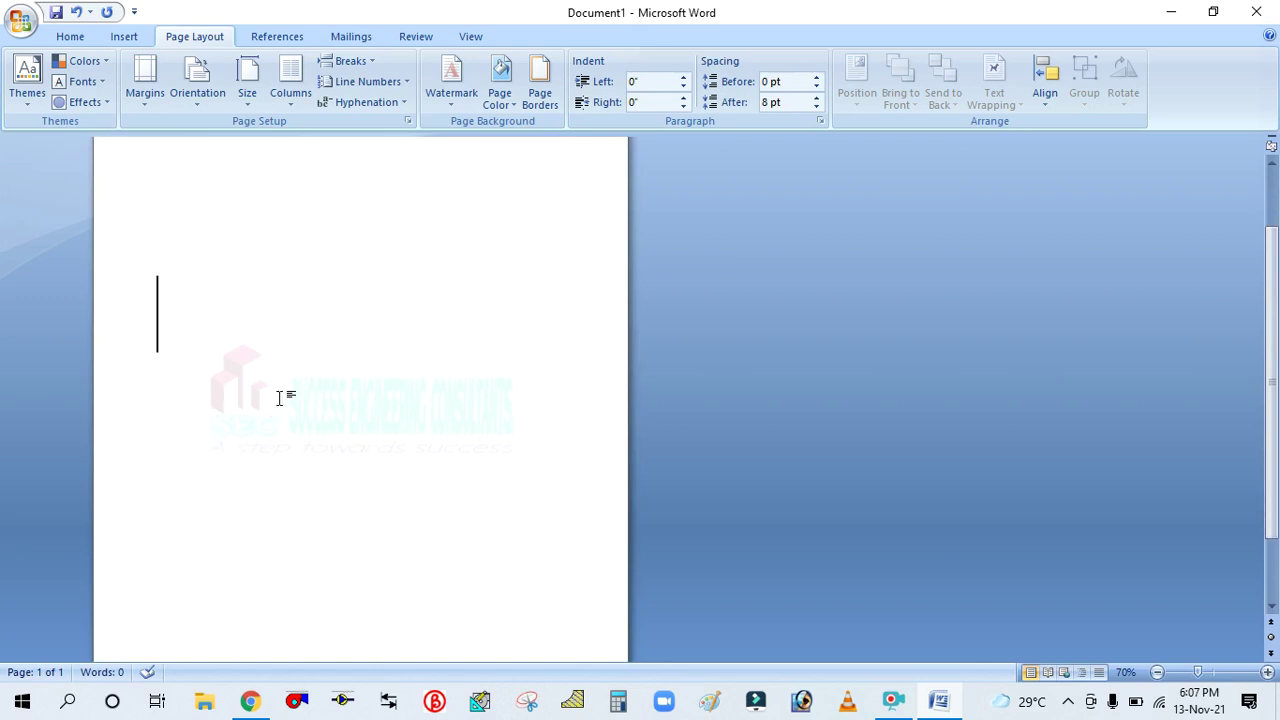
pyautogui.click(452, 98)
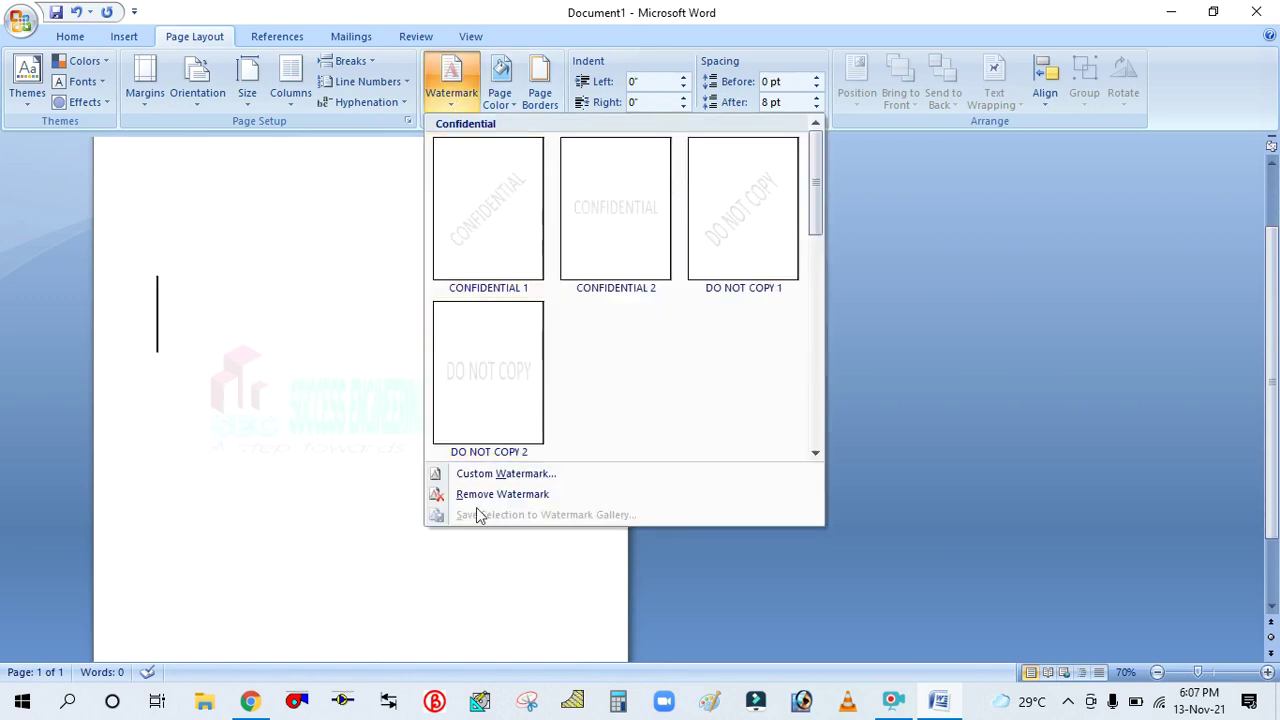
pyautogui.click(489, 480)
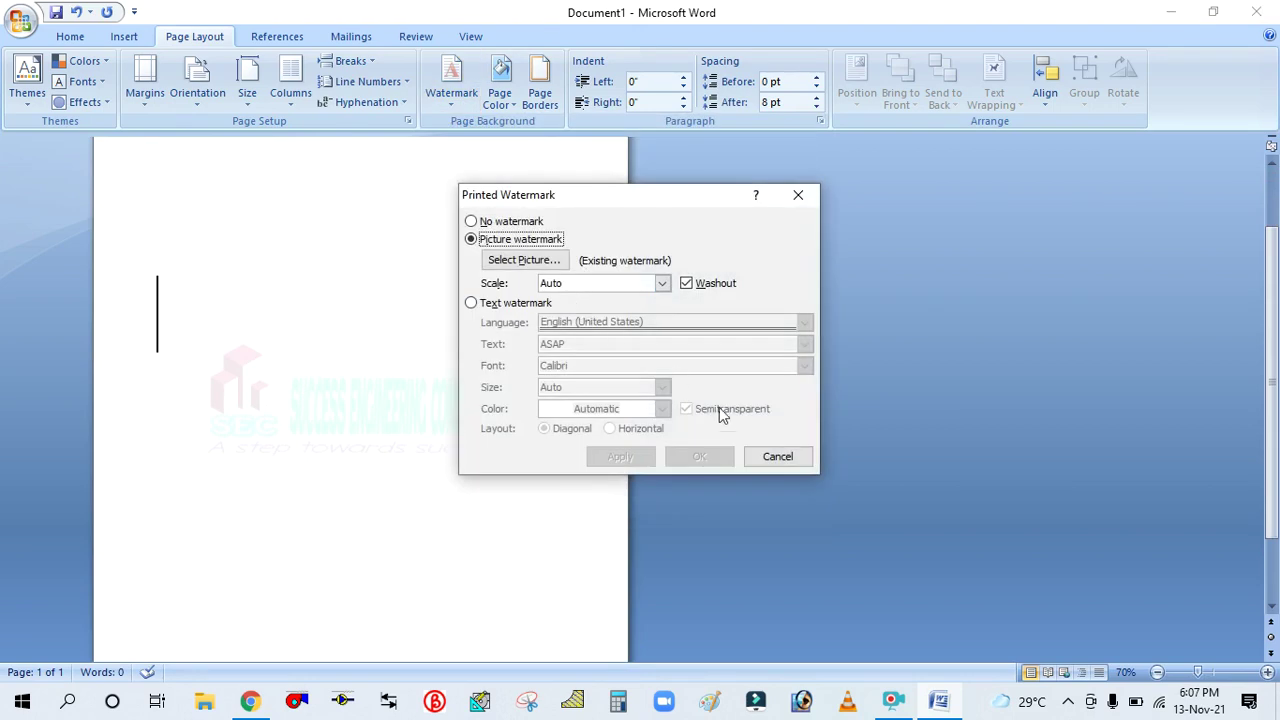
pyautogui.click(770, 457)
pyautogui.click(451, 98)
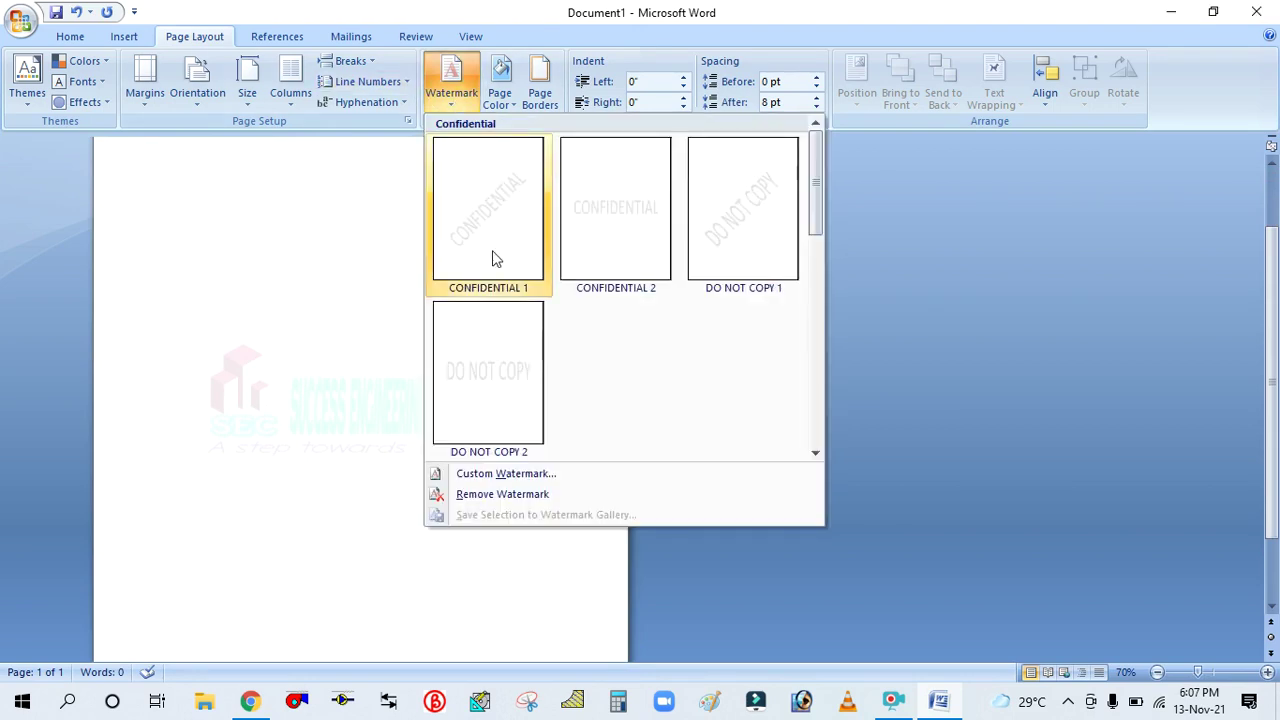
pyautogui.click(490, 494)
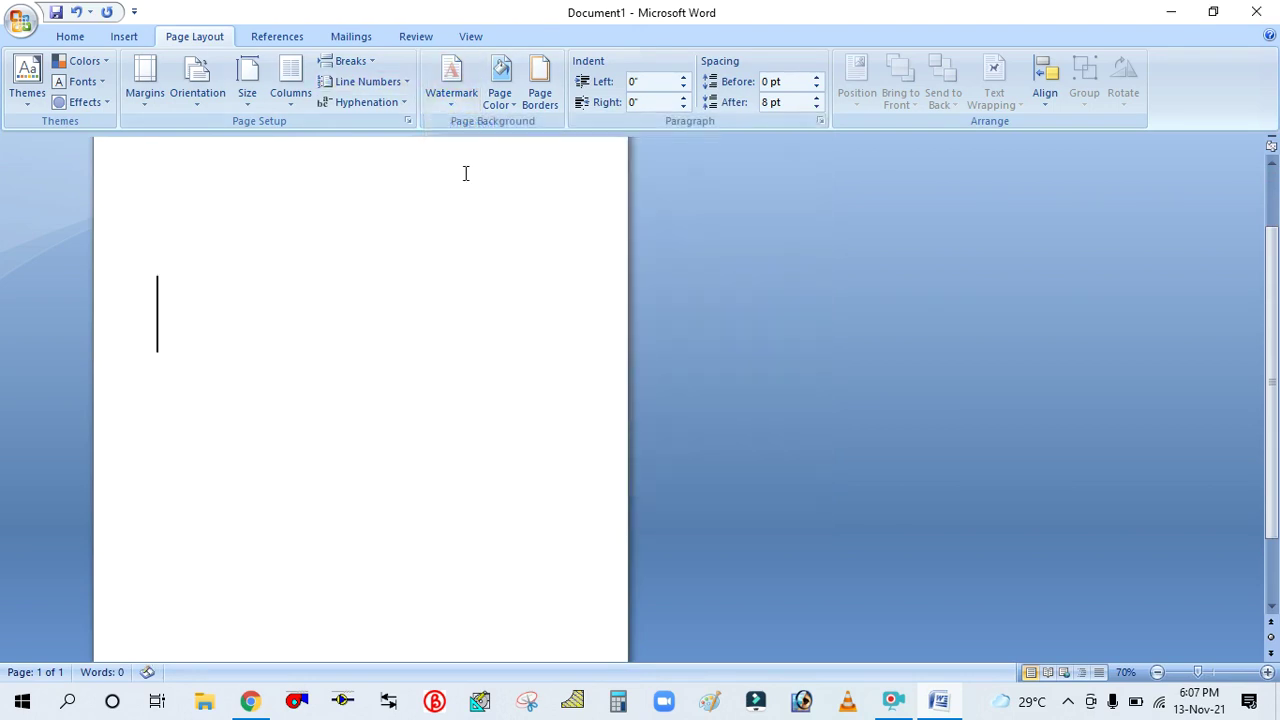
# - Apply SEC logo.png as the washed-out picture watermark
pyautogui.click(446, 94)
pyautogui.click(492, 472)
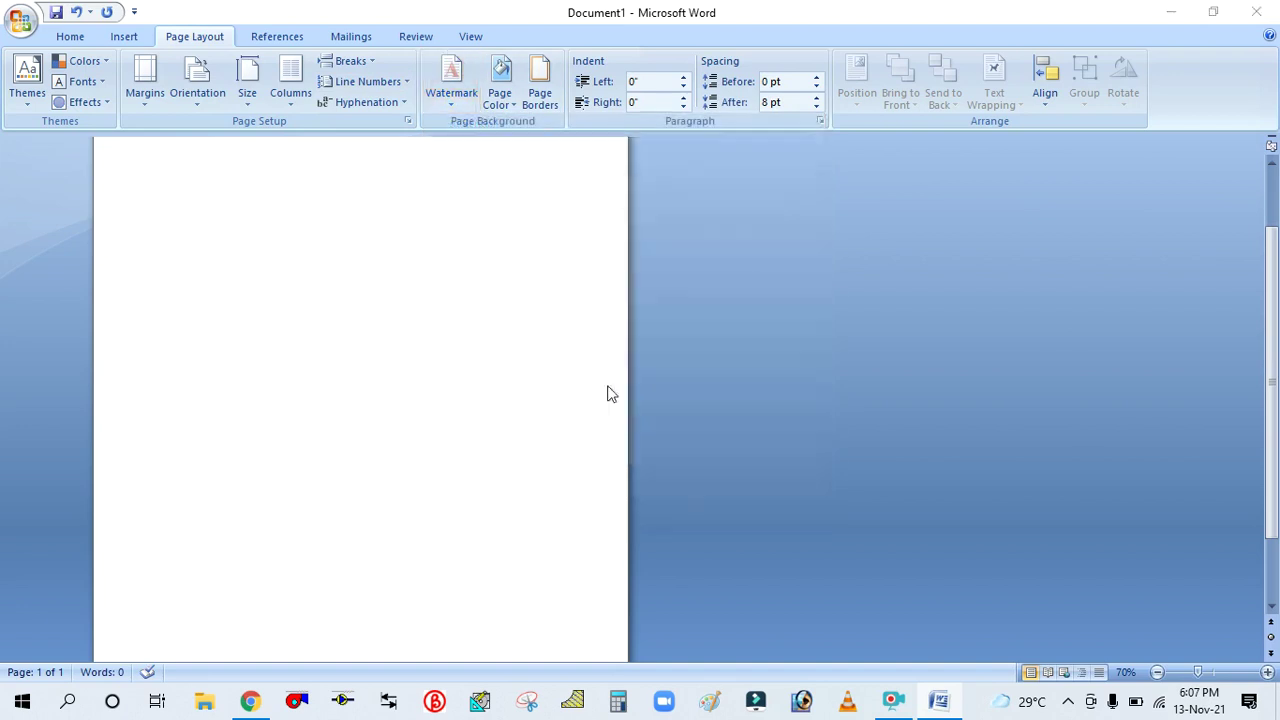
pyautogui.click(471, 240)
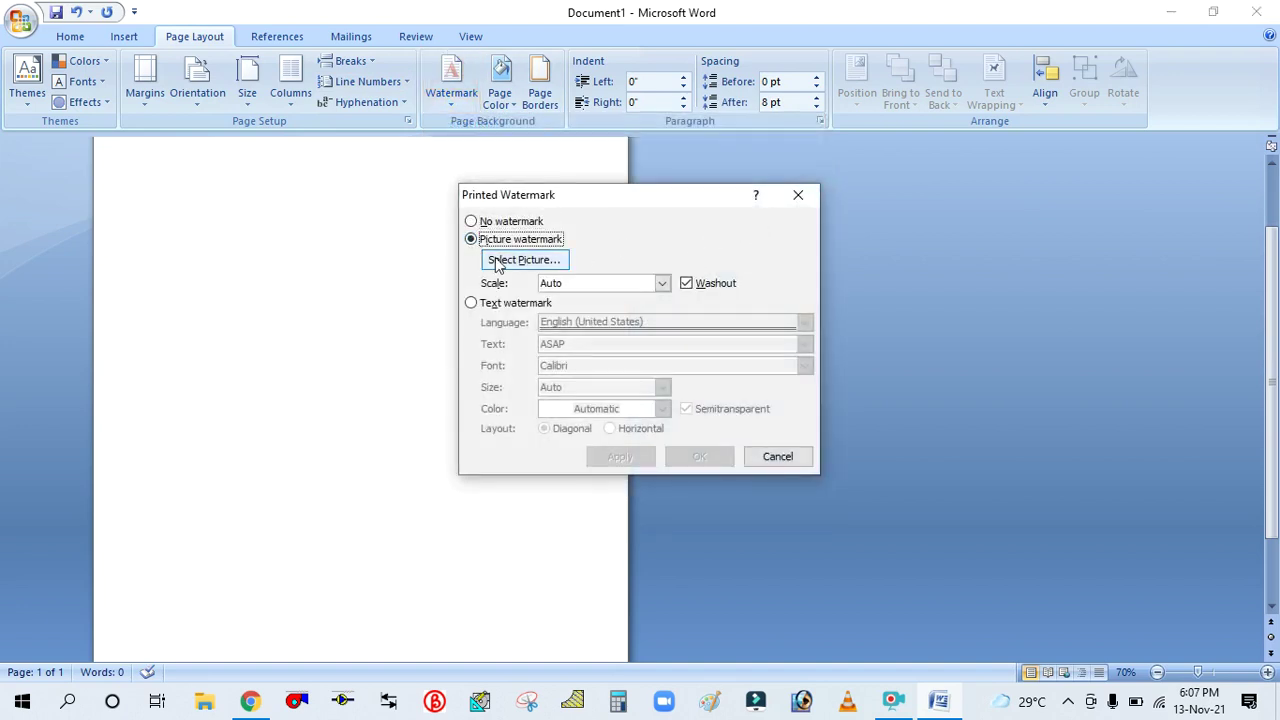
pyautogui.click(560, 260)
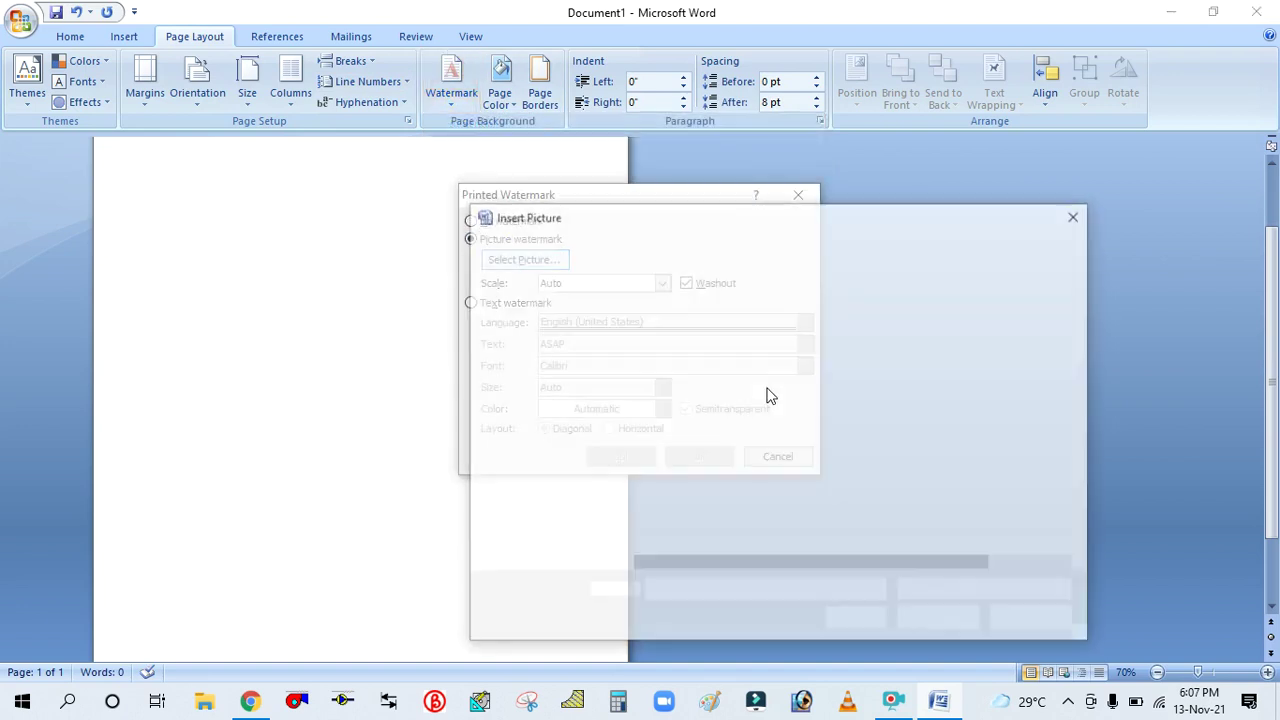
pyautogui.click(1000, 385)
pyautogui.click(925, 619)
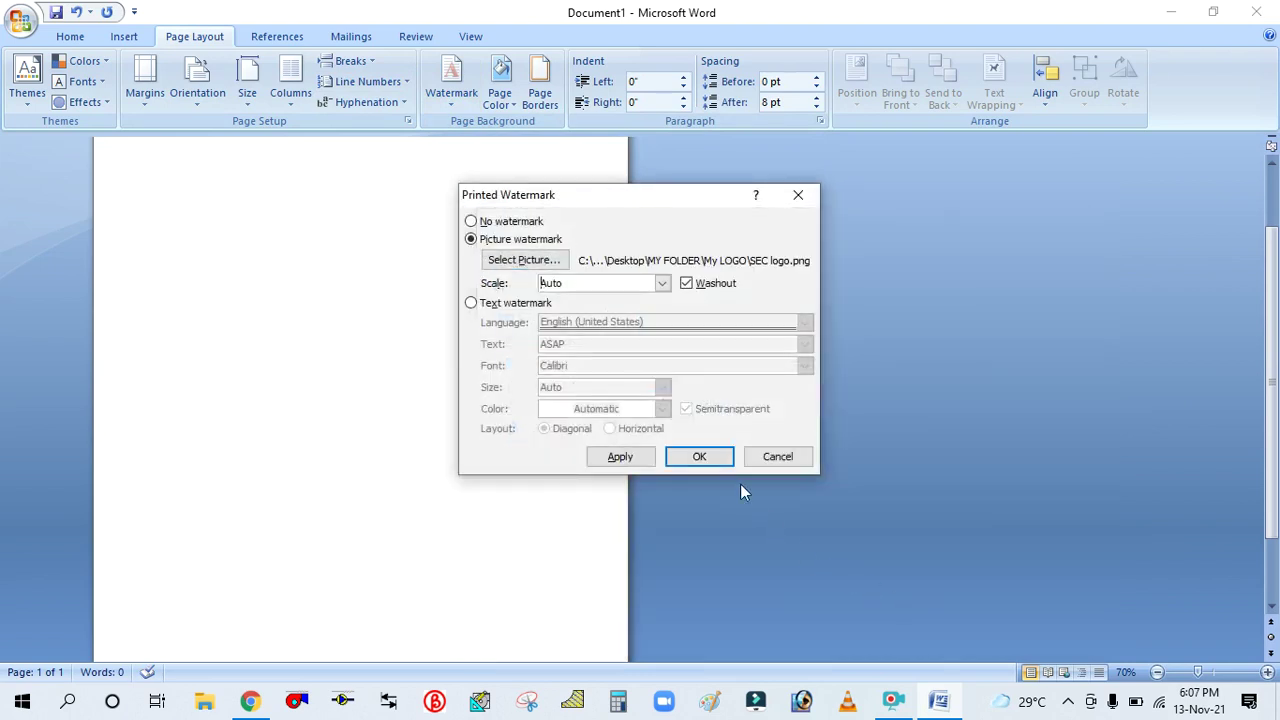
pyautogui.click(618, 457)
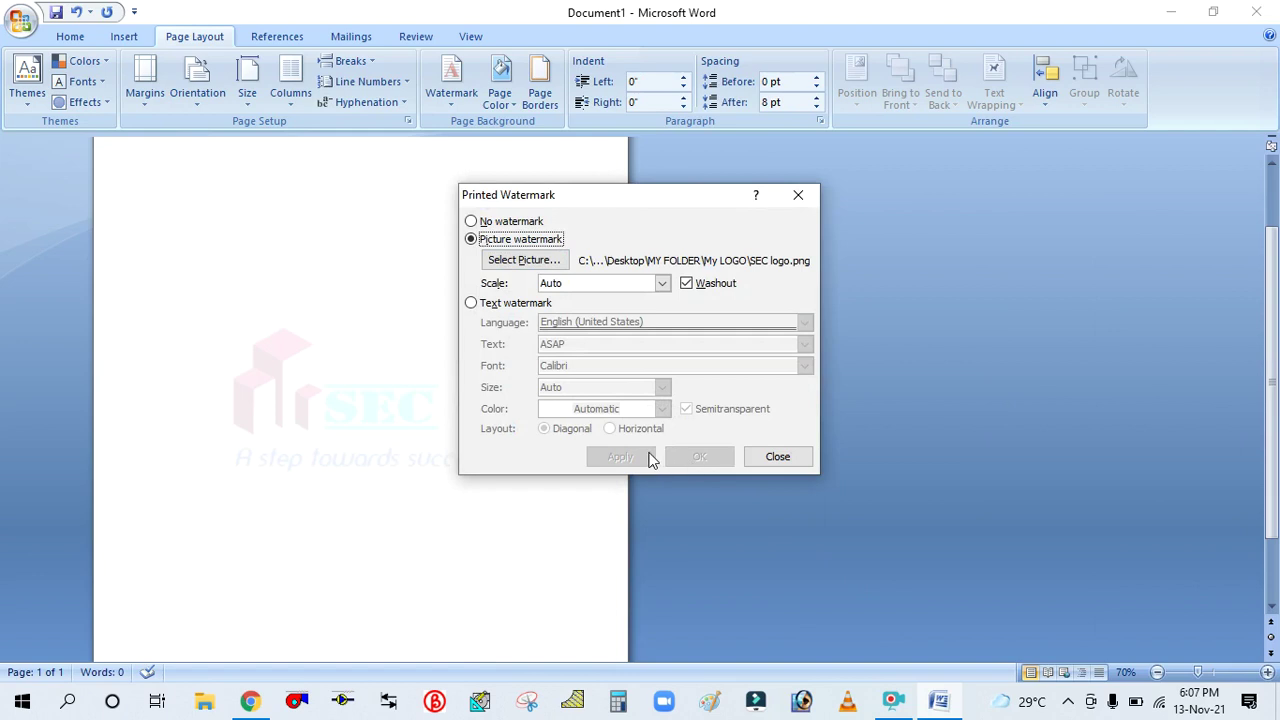
pyautogui.click(777, 457)
pyautogui.scroll(3, 265, 460)
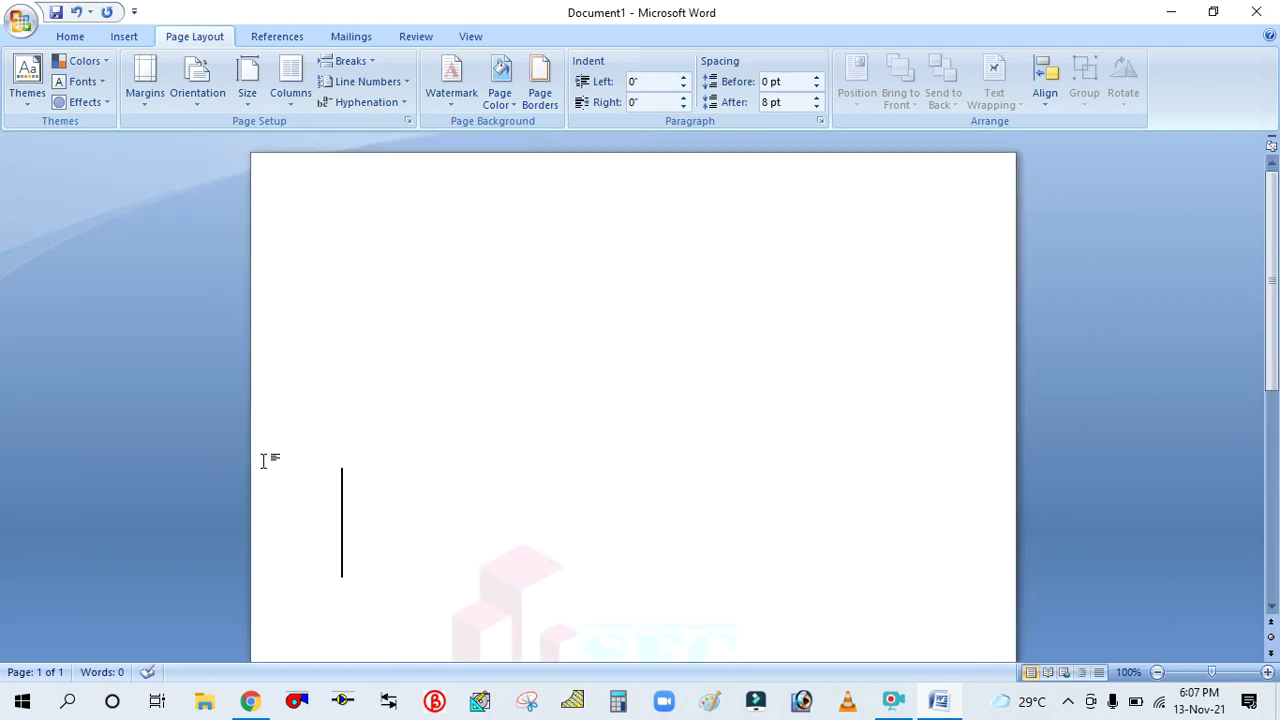
pyautogui.scroll(-7, 422, 351)
pyautogui.scroll(3, 684, 342)
pyautogui.keyDown('ctrl'); pyautogui.scroll(-1, 634, 331); pyautogui.keyUp('ctrl')
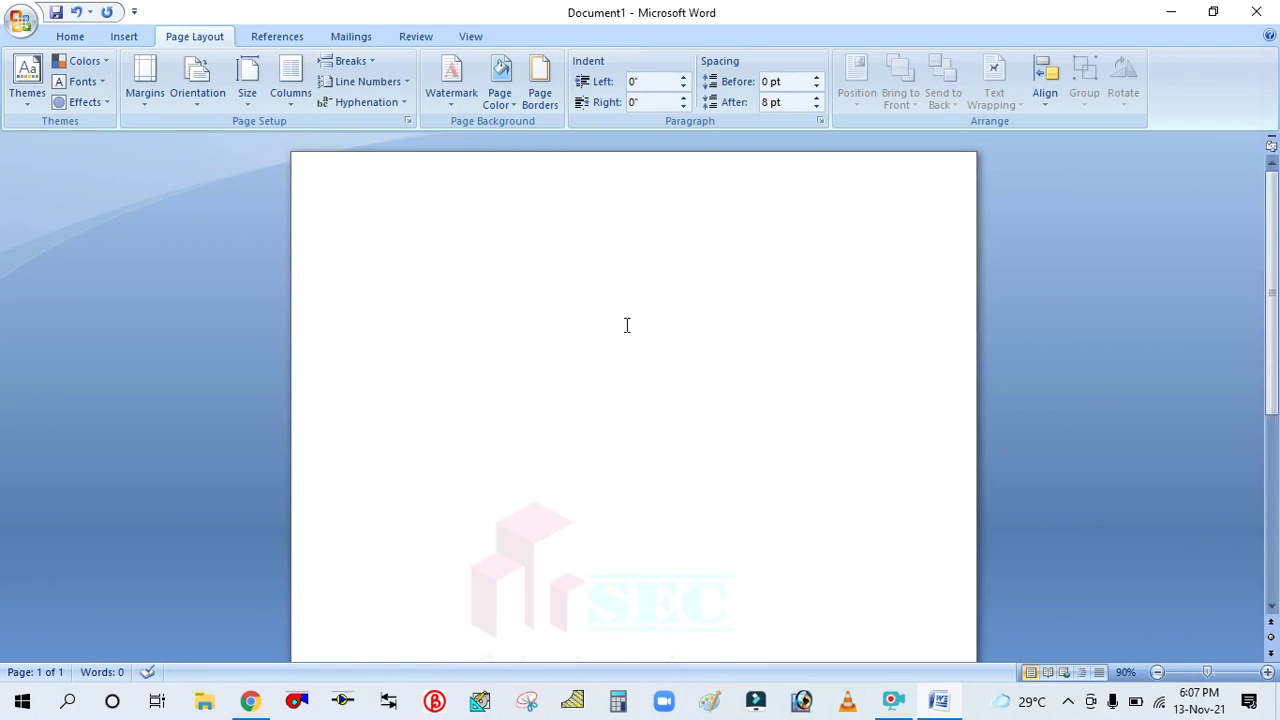
pyautogui.scroll(-3, 657, 390)
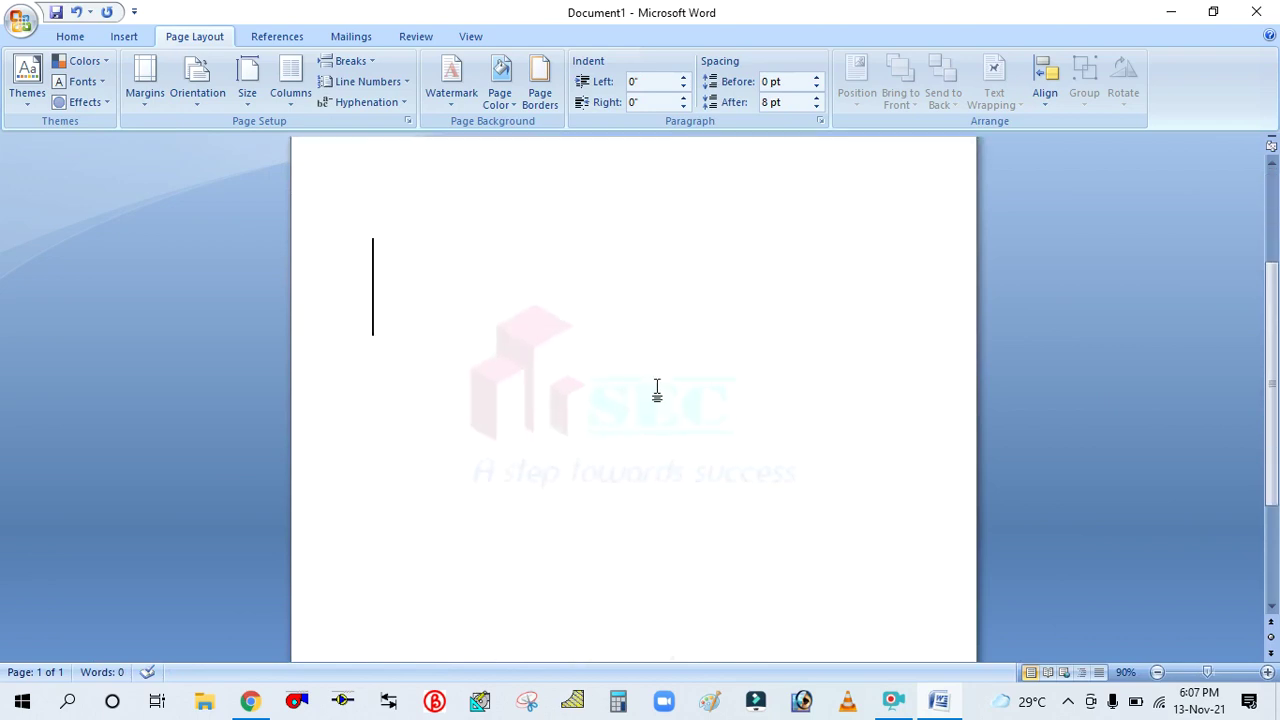
pyautogui.scroll(-2, 657, 390)
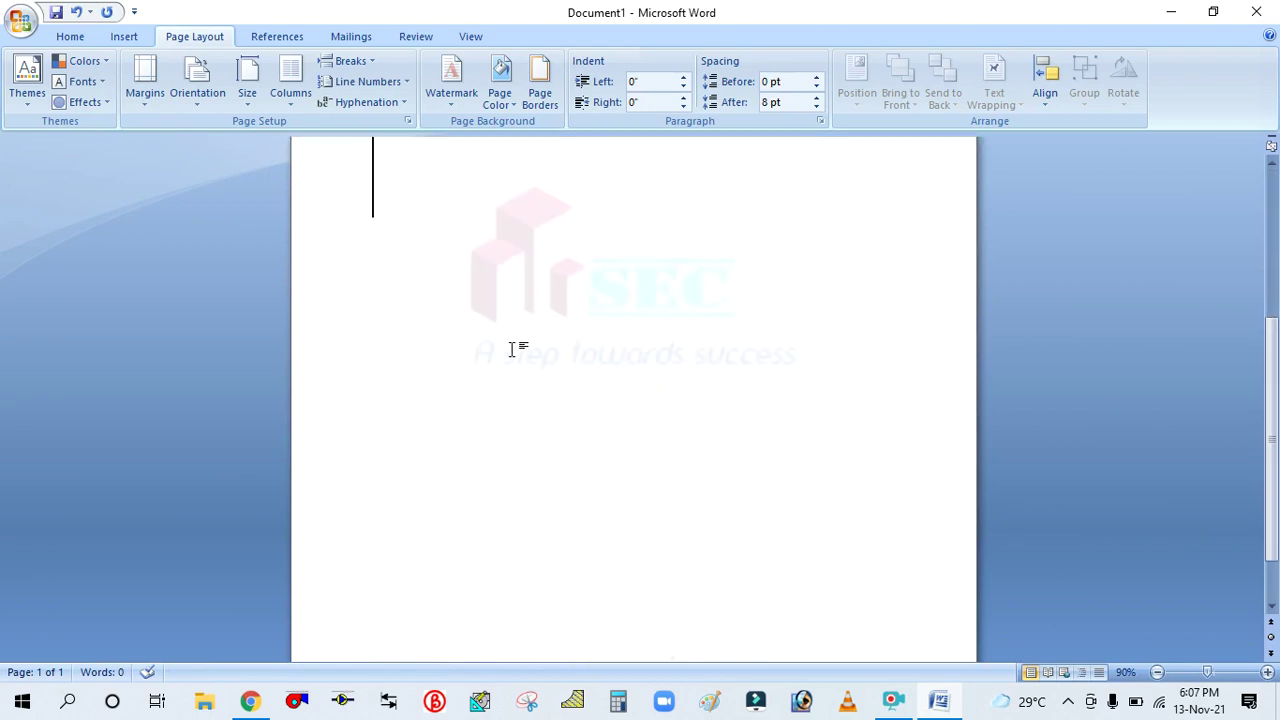
pyautogui.scroll(1, 515, 345)
pyautogui.keyDown('ctrl'); pyautogui.scroll(-1, 525, 318); pyautogui.keyUp('ctrl')
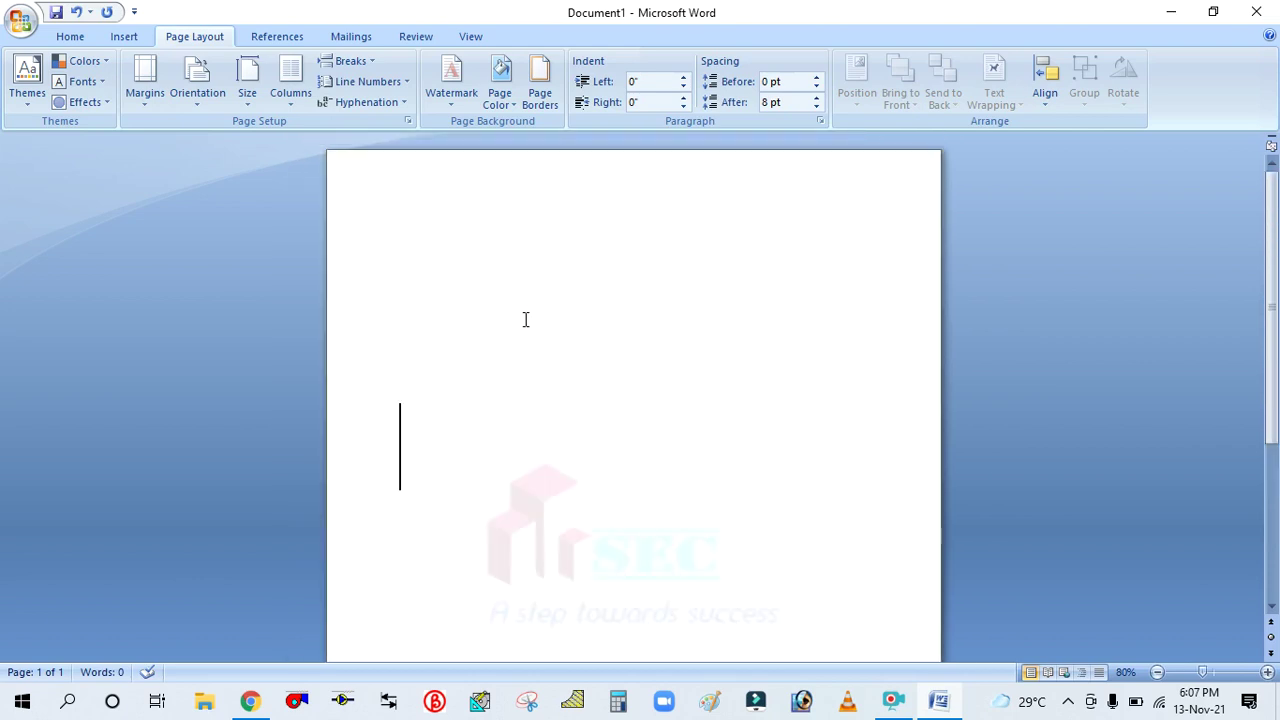